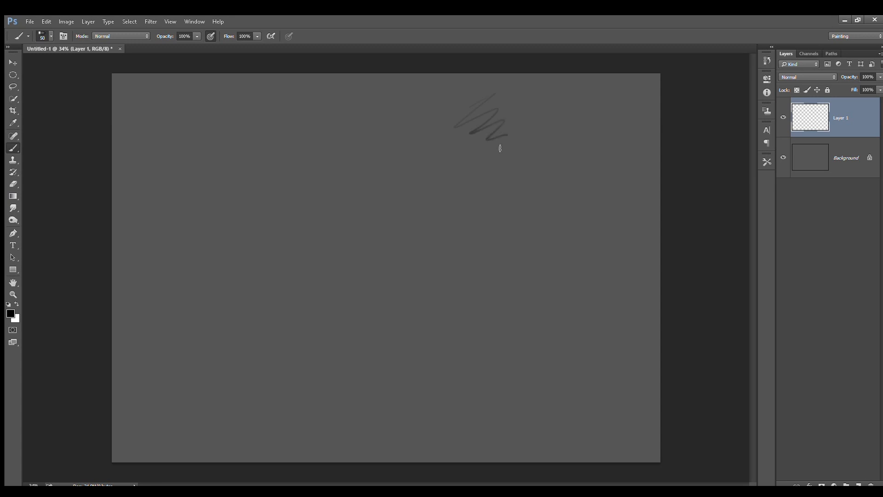
key(ctrl+z)
mouse_move(461, 146)
mouse_down()
mouse_move(490, 142)
mouse_move(489, 181)
mouse_move(479, 118)
mouse_up()
key(ctrl+z)
Sketch a circle for the cranium on Layer 1 and add a curved jaw shape beneath it.
mouse_move(317, 225)
mouse_down()
mouse_move(294, 178)
mouse_move(347, 130)
mouse_move(446, 168)
mouse_up()
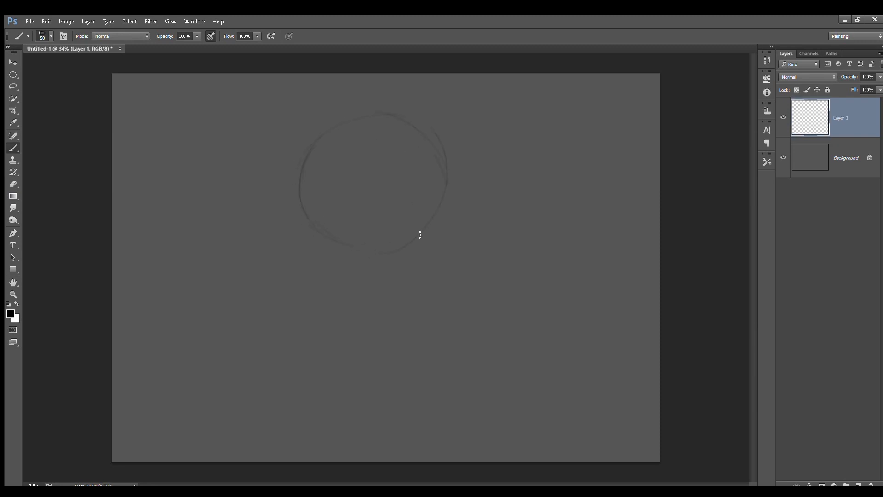
mouse_move(318, 226)
mouse_down()
mouse_move(380, 248)
mouse_move(410, 240)
mouse_up()
drag(448, 249, 403, 297)
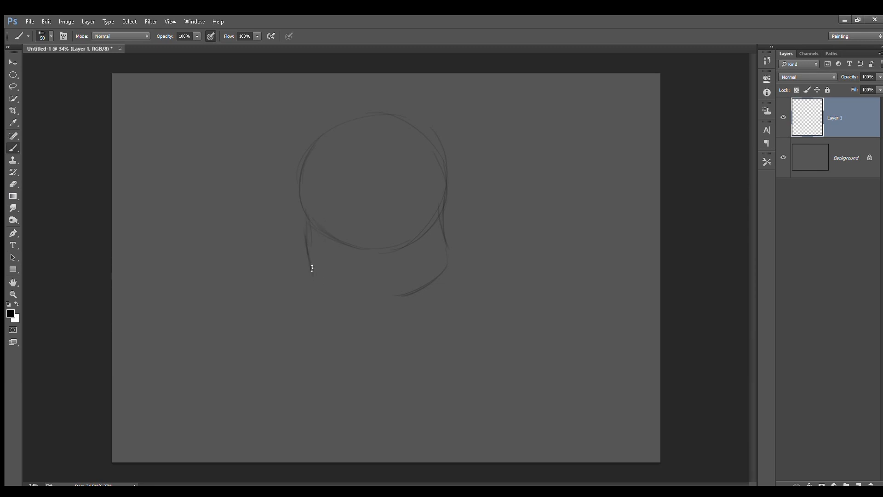
key(ctrl+z)
key(ctrl+plus)
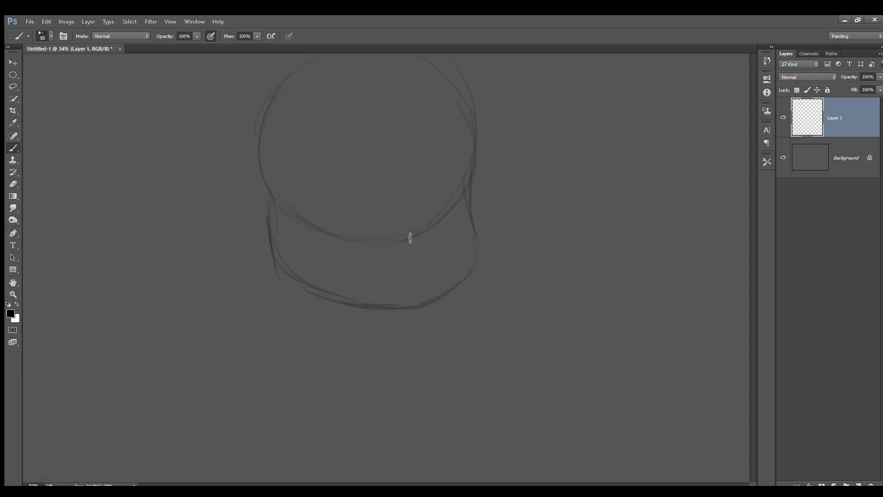
Sketch the nose at the lower edge of the circle, with its bridge line and nostrils.
drag(390, 211, 395, 264)
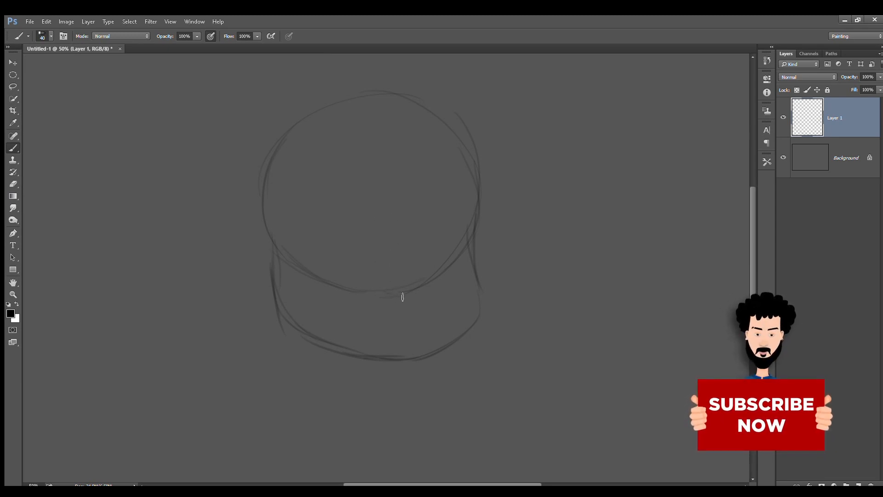
drag(377, 291, 409, 294)
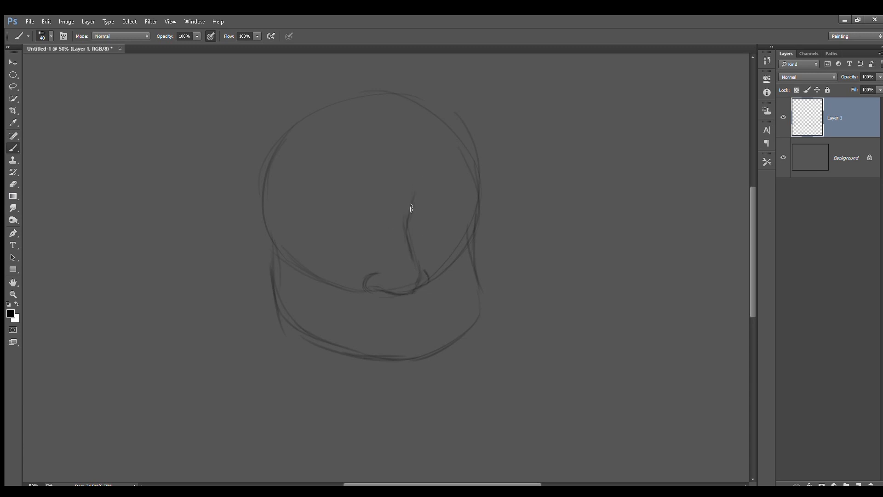
drag(479, 303, 460, 338)
scroll(413, 225, down, 4)
Sketch both eyebrows and the large round eyes with their irises on either side of the nose bridge.
drag(348, 179, 373, 184)
drag(413, 185, 403, 203)
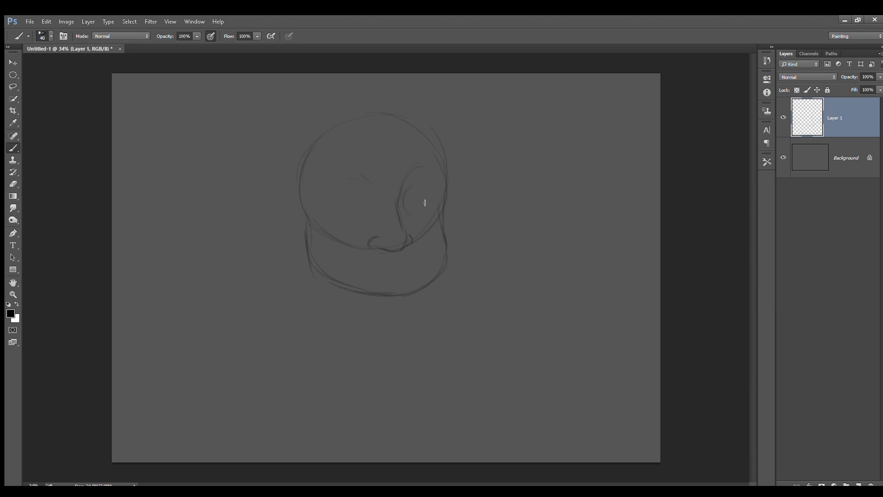
mouse_move(405, 178)
mouse_down()
mouse_move(431, 164)
mouse_move(440, 222)
mouse_up()
drag(338, 177, 364, 172)
mouse_move(363, 170)
mouse_down()
mouse_move(371, 182)
mouse_move(342, 218)
mouse_up()
drag(413, 185, 407, 214)
drag(428, 198, 429, 209)
drag(365, 209, 366, 220)
Darken the jaw and cheek contours, erase the excess circle line beside the far eye and darken the near pupil.
drag(307, 223, 404, 292)
drag(441, 209, 425, 280)
key(e)
mouse_move(445, 176)
mouse_down()
mouse_move(445, 198)
mouse_move(420, 204)
mouse_move(427, 203)
mouse_up()
key(b)
mouse_move(362, 212)
mouse_down()
mouse_move(354, 206)
mouse_move(367, 209)
mouse_up()
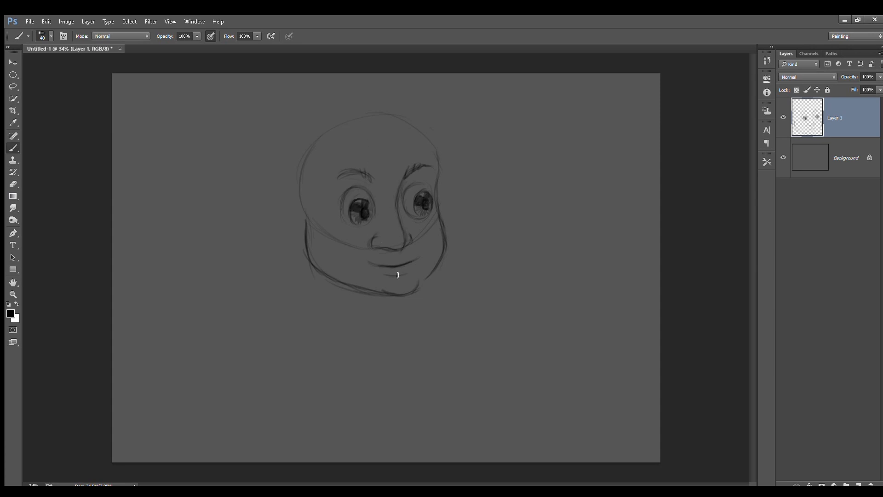
Sketch the boy's hair with its fringe, the outer hair contour and the hair behind the ear.
mouse_move(366, 153)
mouse_down()
mouse_move(338, 147)
mouse_move(298, 216)
mouse_move(306, 173)
mouse_move(316, 218)
mouse_up()
mouse_move(413, 103)
mouse_down()
mouse_move(285, 180)
mouse_move(441, 131)
mouse_move(382, 152)
mouse_move(335, 148)
mouse_move(301, 197)
mouse_move(413, 287)
mouse_move(375, 103)
mouse_up()
mouse_move(289, 251)
mouse_down()
mouse_move(317, 270)
mouse_move(346, 327)
mouse_up()
mouse_move(373, 297)
mouse_down()
mouse_move(375, 330)
mouse_move(388, 319)
mouse_up()
key(ctrl+alt+z)
Sketch the neck, the rounded shirt collar and both shoulders below the head.
key(z)
click(343, 296)
drag(41, 484, 18, 484)
text(34)
key(Return)
key(b)
mouse_move(340, 291)
mouse_down()
mouse_move(365, 335)
mouse_move(390, 327)
mouse_up()
drag(324, 331, 295, 356)
drag(393, 327, 426, 342)
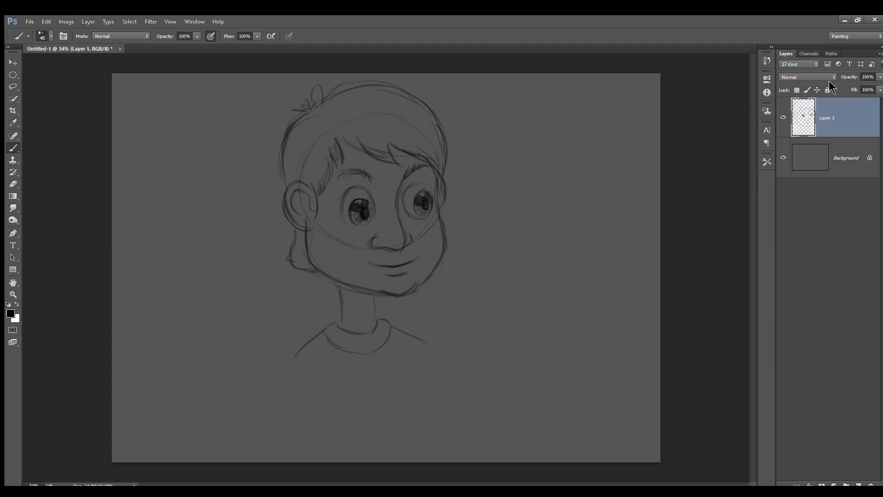
Save the drawing as Untitled-1.psd and enlarge the face sketch with a transform until it nearly fills the canvas height.
click(662, 442)
drag(431, 213, 451, 226)
key(ctrl+t)
key(Escape)
click(47, 21)
click(140, 190)
drag(483, 81, 493, 84)
drag(471, 377, 507, 437)
drag(442, 180, 424, 181)
key(Return)
Warp the sketch to widen the far side of the head and pull in the far shoulder, and save the file.
click(46, 21)
click(141, 190)
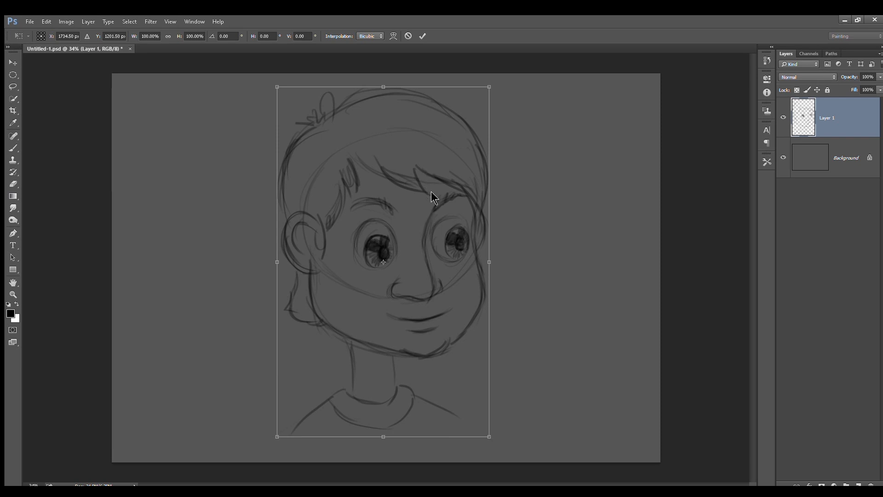
click(426, 211)
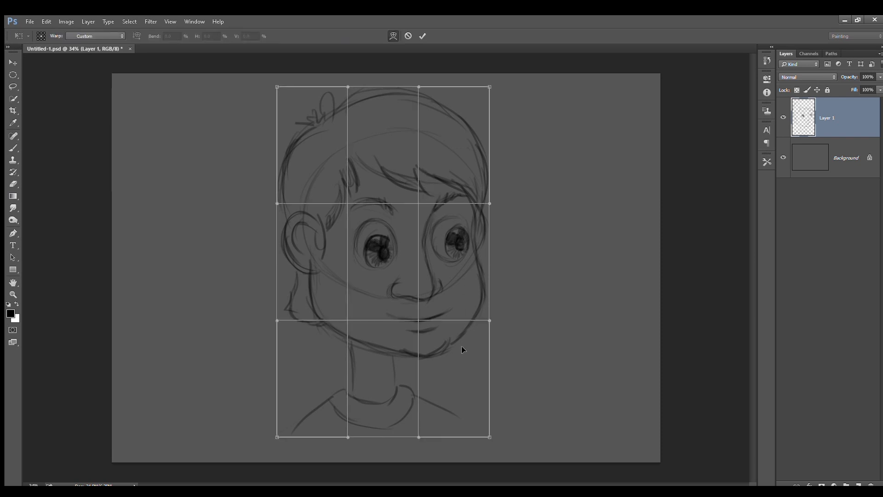
drag(468, 332, 461, 329)
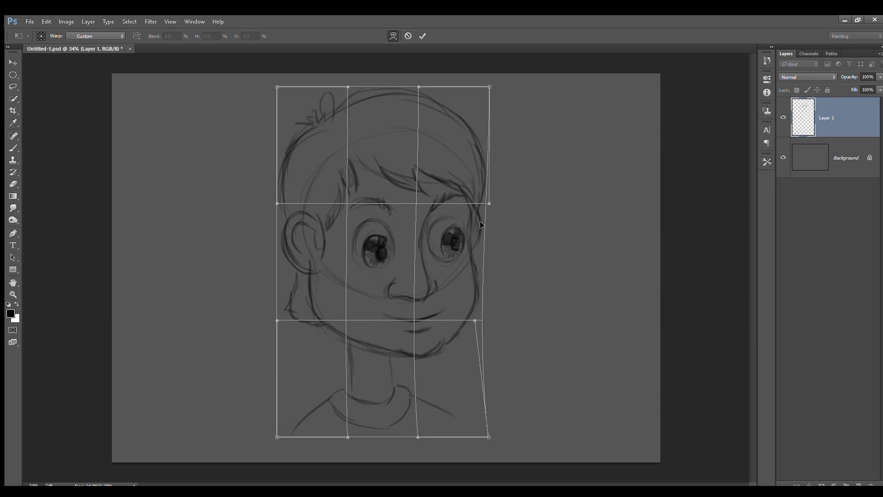
key(ctrl+z)
drag(487, 200, 520, 210)
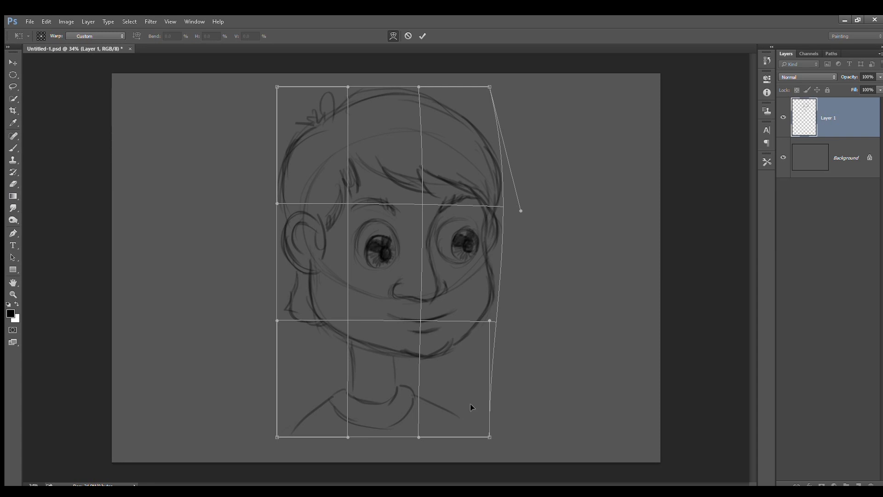
drag(488, 435, 453, 436)
key(b)
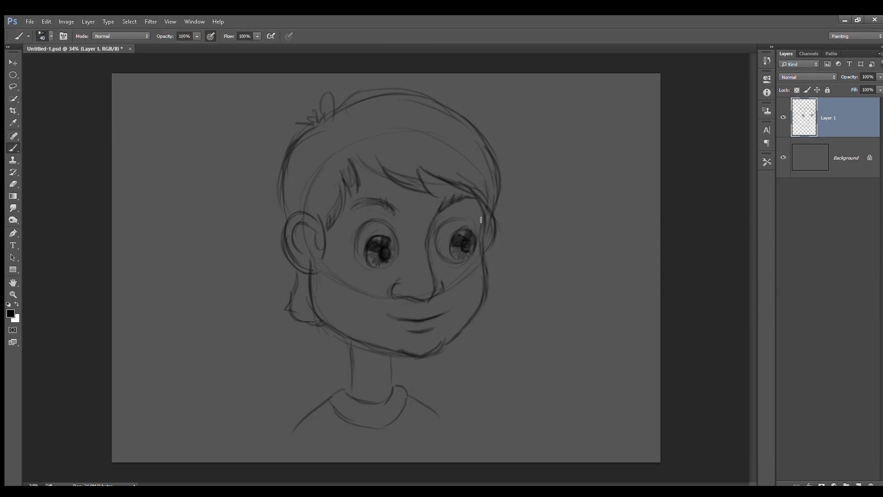
key(ctrl+s)
Fade the rough sketch by lowering Layer 1's opacity and add a new layer above it for the clean lines.
click(508, 185)
key(ctrl+z)
drag(847, 75, 813, 77)
key(ctrl+shift+n)
click(522, 143)
click(858, 483)
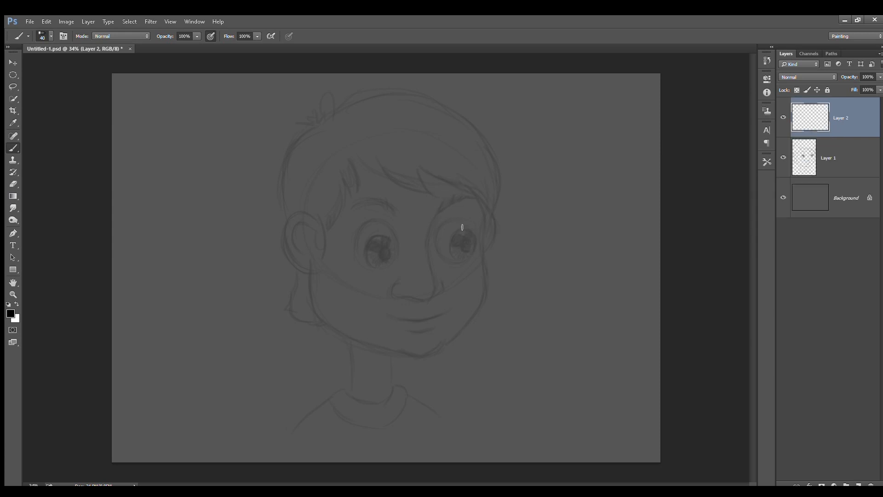
Trace the nose on Layer 2 with clean lines, from the brow and bridge down to the tip and nostrils.
key(ctrl+plus)
drag(462, 217, 412, 207)
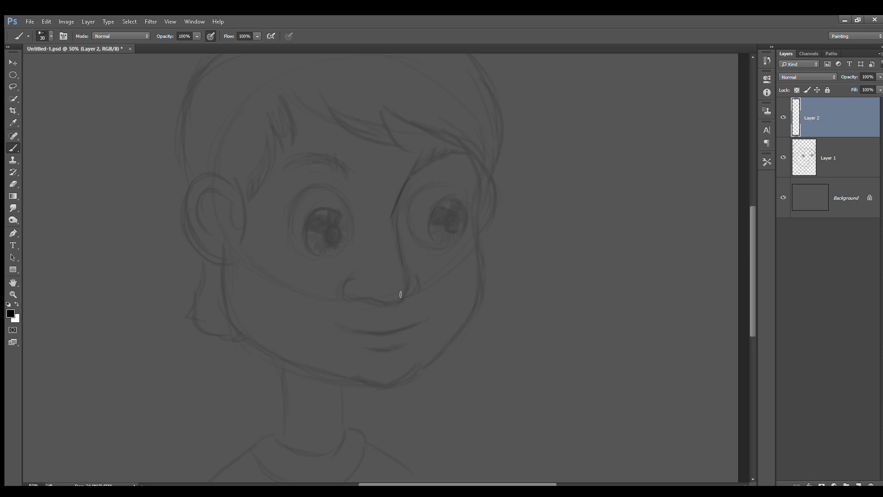
mouse_move(374, 282)
mouse_down()
mouse_move(342, 301)
mouse_move(396, 305)
mouse_up()
mouse_move(410, 273)
mouse_down()
mouse_move(405, 298)
mouse_move(398, 292)
mouse_up()
Trace the round outline of the far eye with clean strokes.
drag(407, 209, 414, 252)
drag(443, 192, 462, 242)
drag(407, 212, 452, 191)
drag(413, 250, 443, 262)
Draw and shade the iris and dark pupil inside the far eye, enlarging the brush for the fill.
drag(428, 221, 436, 259)
mouse_move(435, 216)
mouse_down()
mouse_move(462, 234)
mouse_move(449, 244)
mouse_move(451, 218)
mouse_move(445, 232)
mouse_up()
key(bracketright)
key(bracketright)
key(bracketright)
mouse_move(447, 217)
mouse_down()
mouse_move(455, 222)
mouse_move(438, 254)
mouse_up()
drag(459, 235, 446, 257)
drag(437, 190, 407, 234)
mouse_move(430, 192)
mouse_down()
mouse_move(462, 228)
mouse_move(425, 249)
mouse_move(427, 181)
mouse_up()
Lasso the shaded iris and pupil, copy them into the near eye and deselect.
key(l)
drag(454, 238, 321, 246)
click(66, 22)
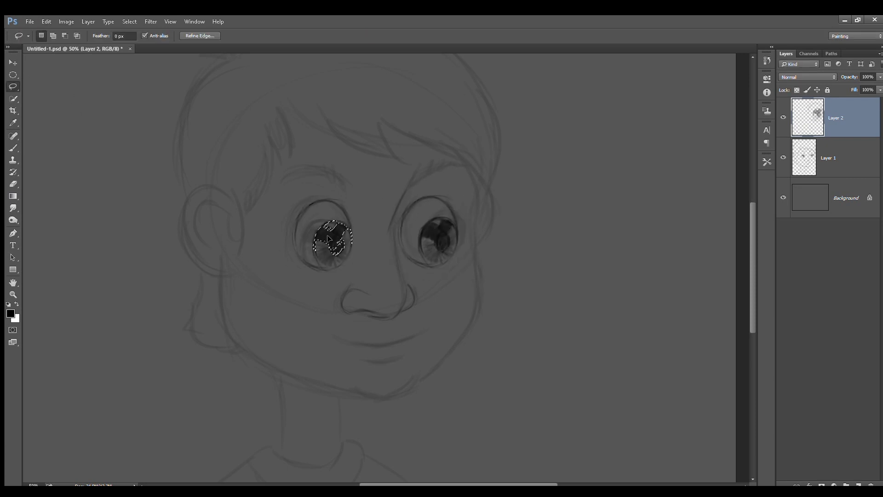
key(ctrl+z)
key(ctrl+d)
key(m)
key(b)
Refine the outlines and iris shading of both eyes on Layer 2.
drag(342, 202, 347, 248)
drag(287, 239, 349, 269)
drag(310, 218, 347, 227)
mouse_move(322, 232)
mouse_down()
mouse_move(336, 255)
mouse_move(313, 237)
mouse_move(335, 223)
mouse_up()
drag(338, 220, 329, 250)
drag(442, 237, 442, 249)
mouse_move(307, 240)
mouse_down()
mouse_move(322, 261)
mouse_move(342, 250)
mouse_up()
mouse_move(287, 221)
mouse_down()
mouse_move(336, 202)
mouse_move(349, 227)
mouse_up()
drag(411, 206, 409, 259)
Trace both eyebrows with clean arcs and reinforce the nostril and bridge lines of the nose.
drag(408, 184, 462, 171)
drag(283, 182, 350, 185)
drag(356, 311, 388, 316)
mouse_move(399, 266)
mouse_down()
mouse_move(398, 283)
mouse_move(404, 191)
mouse_up()
Trace the face contour along the cheek, jaw and chin, and draw the smiling mouth.
drag(469, 182, 428, 364)
mouse_move(221, 266)
mouse_down()
mouse_move(329, 386)
mouse_move(419, 374)
mouse_up()
key(ctrl+z)
drag(359, 384, 419, 375)
mouse_move(344, 341)
mouse_down()
mouse_move(410, 336)
mouse_move(366, 360)
mouse_up()
Trace the near ear with its inner fold and mark the side of the head beside the far eye.
drag(219, 269, 206, 189)
drag(234, 226, 205, 243)
drag(473, 207, 469, 240)
Trace the neck, the shirt collar and the shoulders with clean lines.
mouse_move(367, 324)
mouse_down()
mouse_move(379, 339)
mouse_move(394, 273)
mouse_up()
drag(306, 316, 309, 367)
drag(367, 340, 367, 374)
mouse_move(302, 368)
mouse_down()
mouse_move(361, 376)
mouse_move(305, 364)
mouse_up()
drag(385, 380, 439, 413)
drag(460, 193, 460, 244)
drag(529, 192, 530, 205)
drag(460, 184, 464, 223)
Trace the jagged fringe across the forehead, the sideburn and the hair contour behind the ear.
drag(316, 160, 362, 212)
drag(386, 180, 436, 210)
drag(416, 177, 459, 203)
mouse_move(465, 191)
mouse_down()
mouse_move(502, 217)
mouse_move(507, 239)
mouse_up()
drag(307, 189, 283, 294)
mouse_move(260, 108)
mouse_down()
mouse_move(224, 134)
mouse_move(228, 241)
mouse_up()
drag(235, 327, 270, 387)
Trace the top and far-side contour of the hair and touch up the collar and ear lines.
scroll(387, 267, up, 1)
drag(269, 127, 515, 171)
drag(494, 132, 505, 294)
scroll(386, 276, down, 4)
drag(307, 369, 345, 384)
drag(292, 387, 391, 375)
drag(252, 227, 263, 217)
Delete the rough sketch layer, Layer 1.
key(ctrl+0)
click(828, 157)
key(Delete)
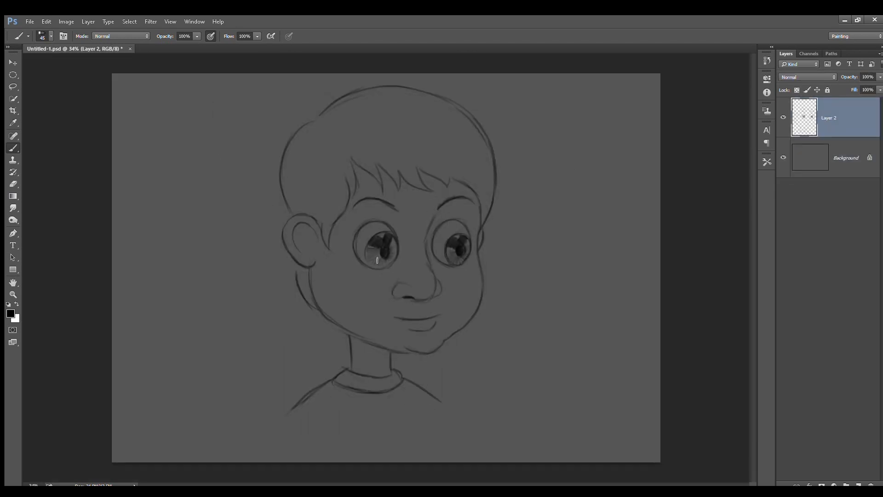
Add an eyelid crease above the eye and draw long strands flowing down into the fringe.
drag(351, 232, 396, 226)
drag(353, 229, 365, 213)
drag(327, 120, 382, 186)
drag(364, 146, 397, 187)
mouse_move(394, 154)
mouse_down()
mouse_move(399, 187)
mouse_move(431, 190)
mouse_up()
drag(421, 134, 451, 184)
drag(461, 150, 482, 190)
Clean up the chin line, add a strand at the far side of the hair and draw a small tuft on top.
key(e)
key(b)
mouse_move(404, 347)
mouse_down()
mouse_move(437, 344)
mouse_move(398, 352)
mouse_up()
drag(441, 166, 479, 210)
drag(314, 113, 301, 116)
drag(291, 123, 312, 121)
Flip the line art on Layer 2 horizontally.
key(ctrl+t)
key(Return)
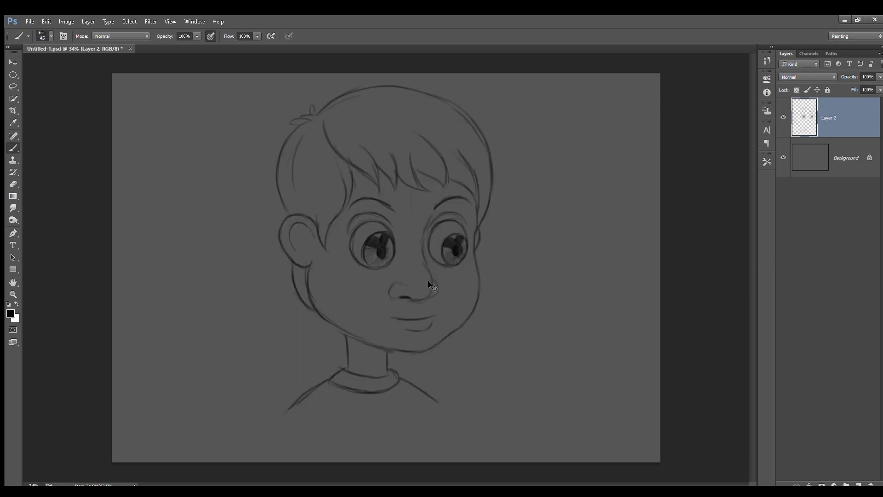
key(ctrl+t)
right_click(432, 283)
click(455, 389)
key(Return)
Add a new layer and set up a round brush with a tan skin colour.
click(858, 484)
alt+right_click(573, 180)
key(Return)
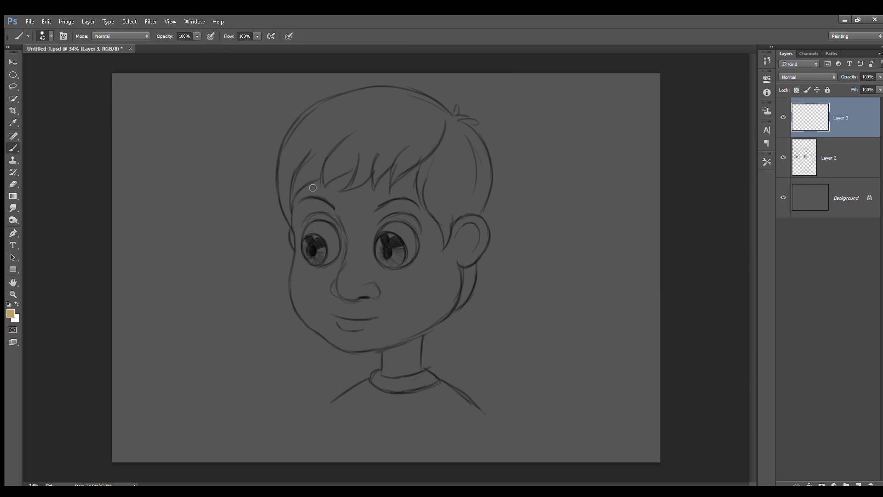
Paint tan skin along the far side of the forehead and cheek, placing Layer 3 beneath the line art on Layer 2.
drag(306, 194, 294, 289)
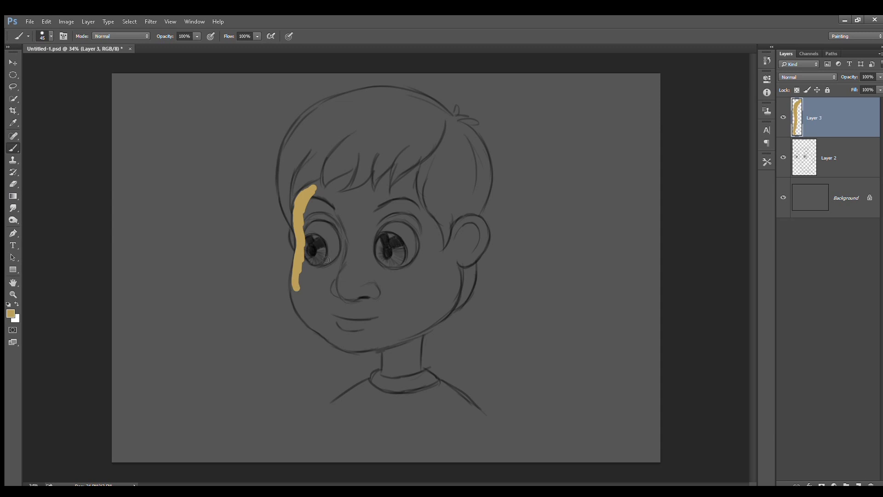
drag(840, 127, 832, 178)
drag(309, 183, 311, 213)
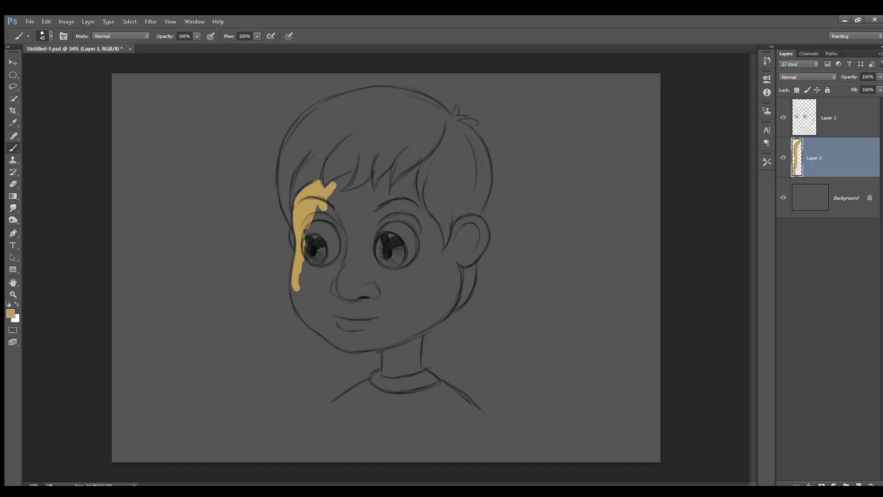
drag(342, 183, 338, 190)
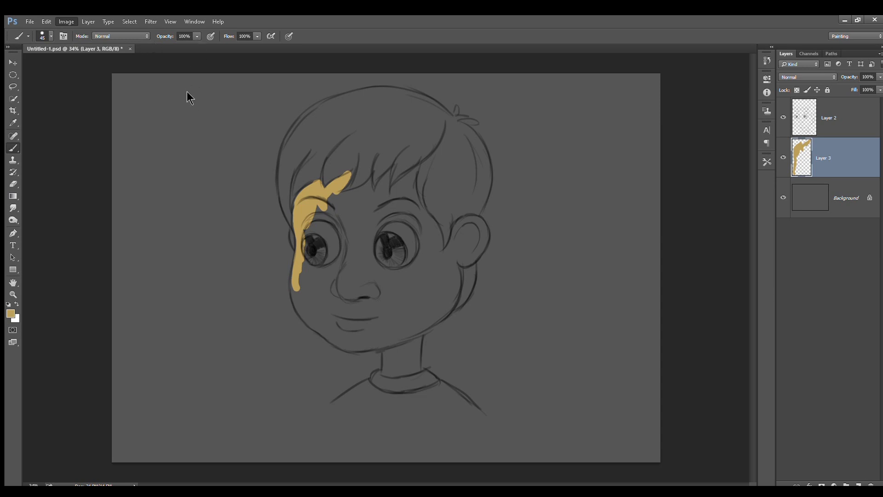
Shift the skin colour to a warmer orange tan and extend the paint across the forehead and around the far eye.
key(i)
drag(583, 164, 580, 164)
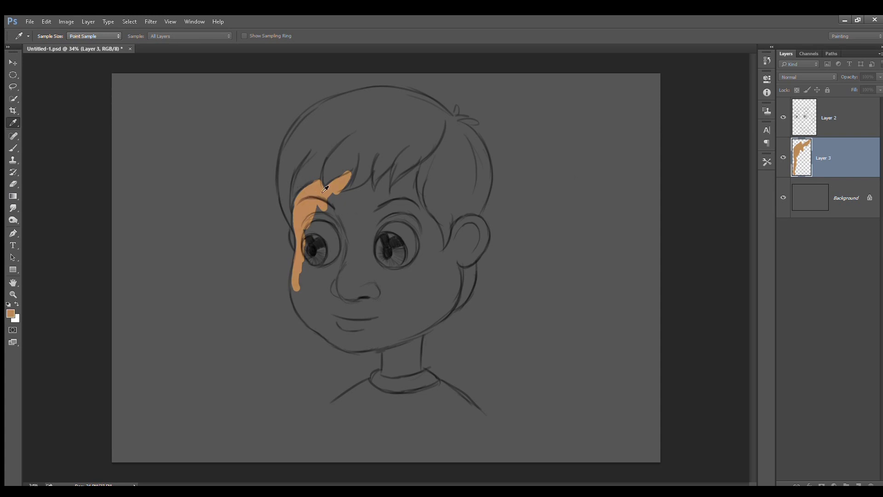
key(b)
mouse_move(330, 200)
mouse_down()
mouse_move(303, 225)
mouse_move(316, 217)
mouse_move(343, 244)
mouse_move(344, 199)
mouse_move(368, 184)
mouse_move(331, 193)
mouse_move(368, 196)
mouse_move(373, 217)
mouse_up()
drag(298, 297, 304, 304)
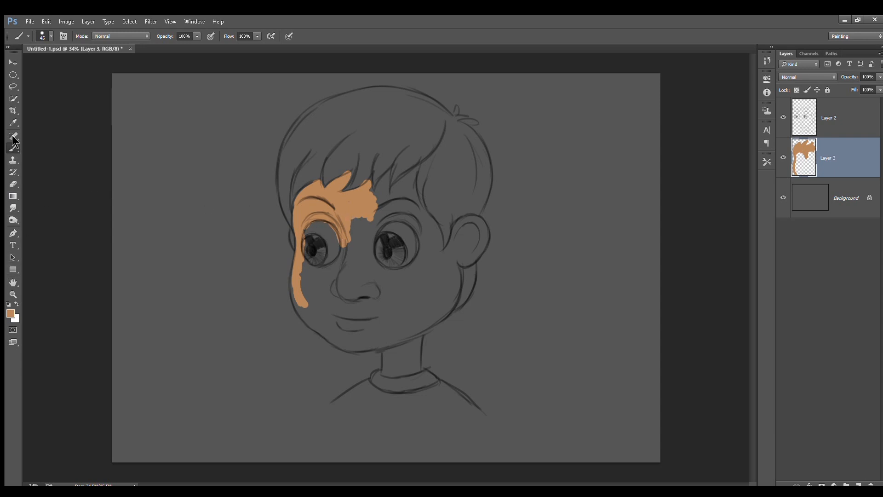
Enlarge the brush to 80 and fill the far cheek, chin and jaw with skin colour up to the ear.
click(13, 294)
click(316, 282)
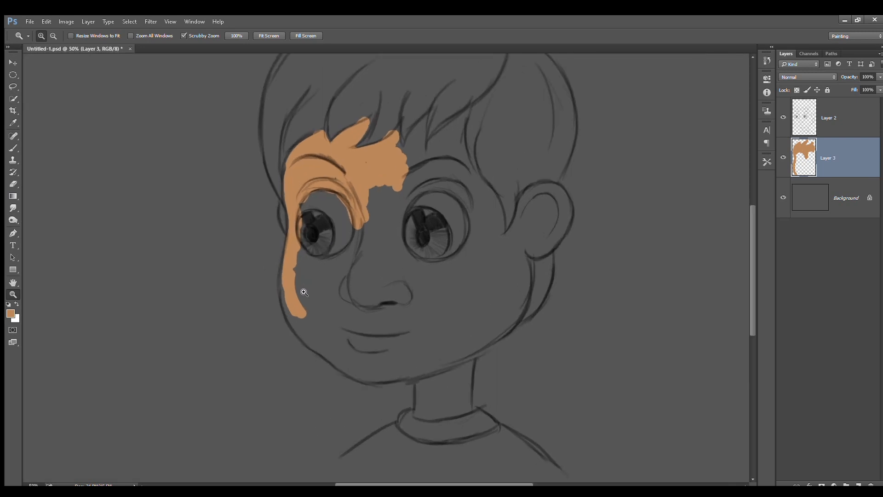
click(314, 284)
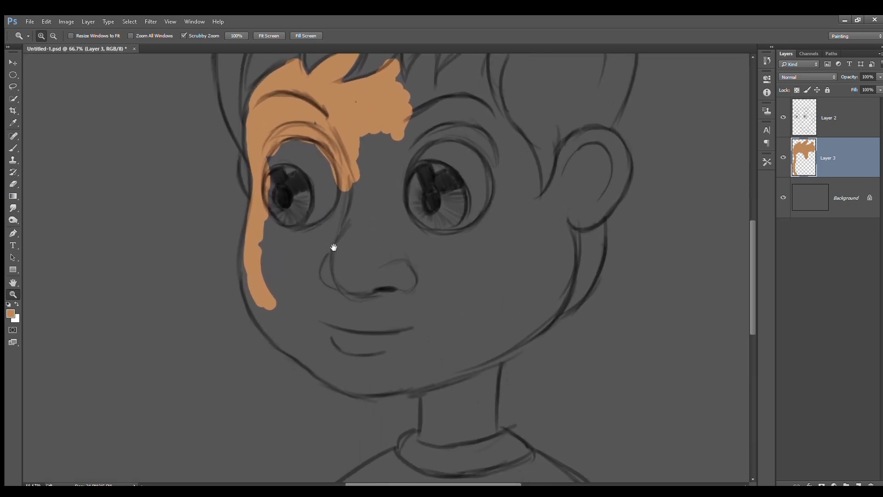
click(13, 148)
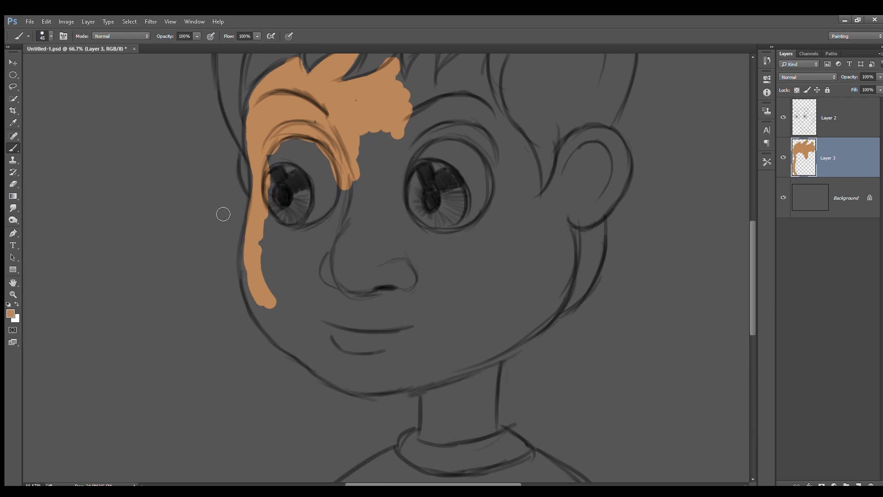
key(bracketright)
key(bracketright)
key(bracketright)
key(bracketright)
mouse_move(262, 229)
mouse_down()
mouse_move(261, 284)
mouse_move(276, 318)
mouse_move(297, 333)
mouse_move(272, 313)
mouse_move(283, 329)
mouse_move(274, 275)
mouse_move(304, 294)
mouse_up()
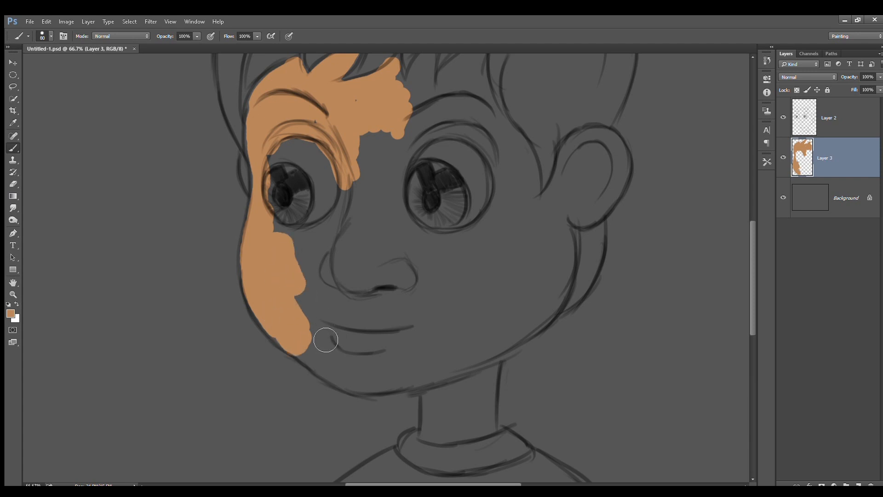
mouse_move(290, 335)
mouse_down()
mouse_move(321, 363)
mouse_move(423, 376)
mouse_move(564, 215)
mouse_move(582, 215)
mouse_up()
Fill the rest of the forehead, the nose and the area around the near eye with skin colour.
mouse_move(386, 137)
mouse_down()
mouse_move(315, 242)
mouse_move(517, 316)
mouse_move(534, 216)
mouse_up()
mouse_move(409, 131)
mouse_down()
mouse_move(440, 255)
mouse_move(395, 303)
mouse_move(413, 271)
mouse_up()
drag(414, 184, 416, 234)
mouse_move(439, 128)
mouse_down()
mouse_move(433, 174)
mouse_move(493, 205)
mouse_move(418, 240)
mouse_move(469, 211)
mouse_up()
Reduce the brush to 40 and fill the neck, the chin edge and the gaps beside the nose and far temple with skin colour.
key(bracketleft)
key(bracketleft)
key(bracketleft)
key(bracketleft)
drag(437, 413, 412, 282)
mouse_move(412, 368)
mouse_down()
mouse_move(464, 385)
mouse_move(459, 396)
mouse_move(465, 353)
mouse_up()
drag(397, 354, 397, 379)
drag(321, 221, 329, 262)
drag(230, 104, 232, 152)
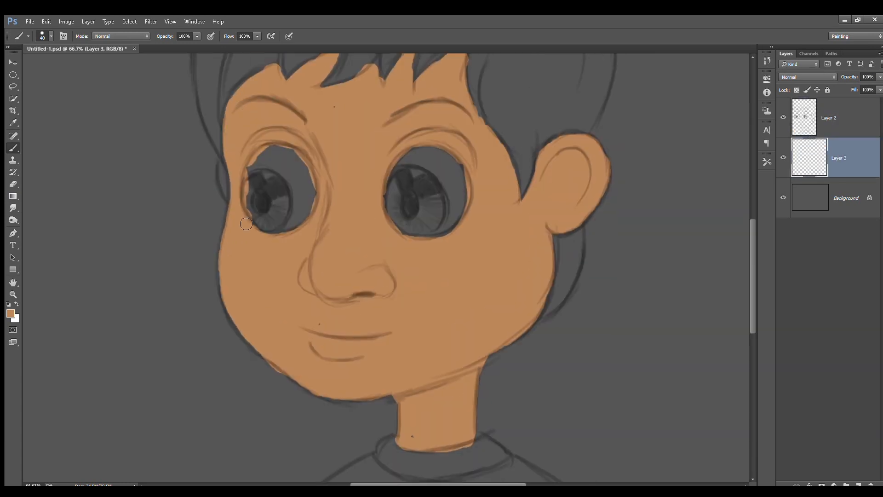
Erase the skin paint spilling past the chin outline and into the near eye.
click(13, 184)
drag(264, 367, 297, 397)
mouse_move(405, 197)
mouse_down()
mouse_move(408, 225)
mouse_move(423, 179)
mouse_up()
Fill both irises with dark grey using a size 20 brush on Layer 3.
click(16, 304)
click(13, 148)
key(ctrl+z)
alt+click(518, 188)
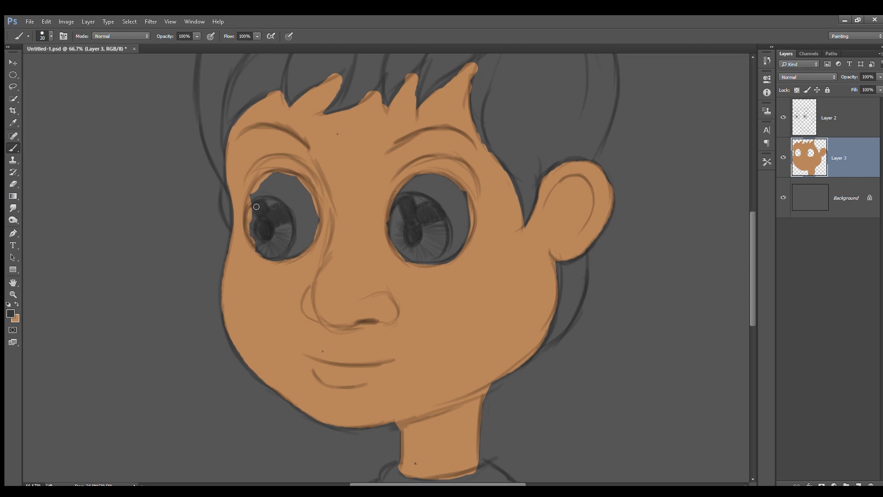
drag(253, 207, 253, 207)
mouse_move(254, 204)
mouse_down()
mouse_move(273, 200)
mouse_move(288, 220)
mouse_up()
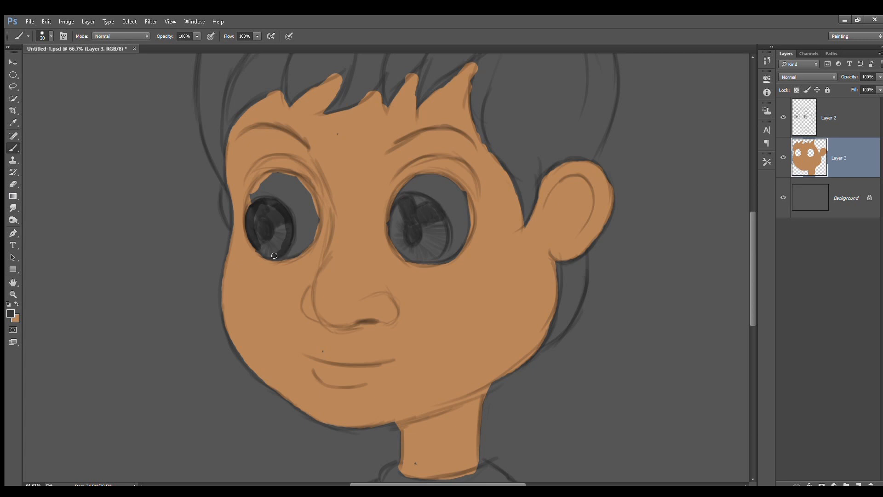
drag(279, 241, 275, 220)
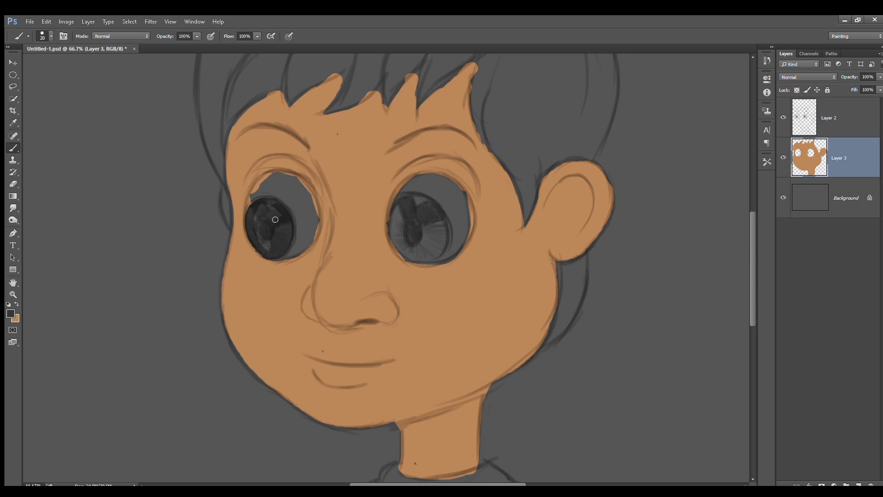
drag(257, 234, 268, 242)
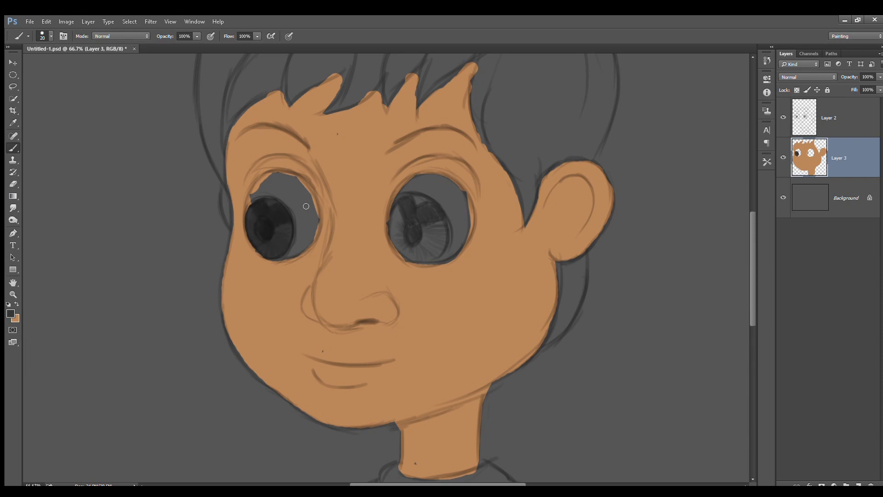
mouse_move(397, 207)
mouse_down()
mouse_move(393, 240)
mouse_move(406, 233)
mouse_move(414, 203)
mouse_move(415, 255)
mouse_move(395, 240)
mouse_up()
Add a new layer directly above the Background and paint the whites of both eyes light grey.
alt+click(560, 136)
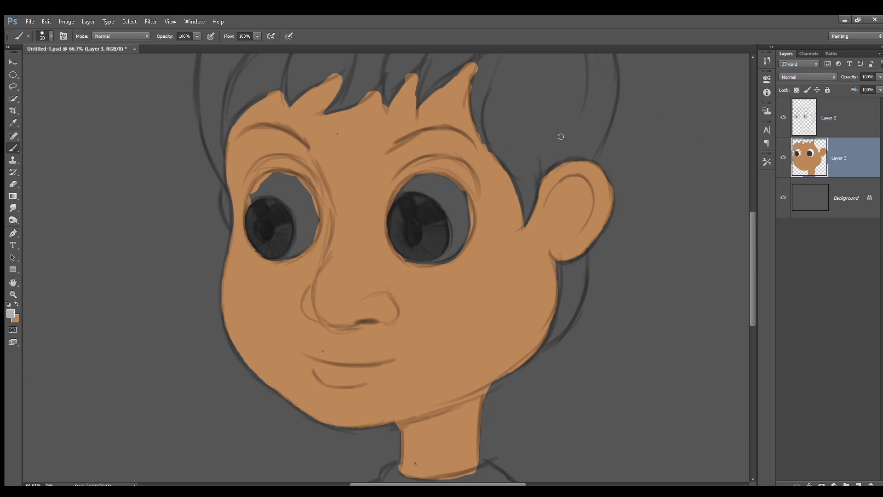
click(814, 195)
key(ctrl+alt+shift+n)
mouse_move(408, 189)
mouse_down()
mouse_move(449, 185)
mouse_move(462, 203)
mouse_move(467, 225)
mouse_move(429, 263)
mouse_move(447, 240)
mouse_move(450, 200)
mouse_move(428, 189)
mouse_up()
drag(254, 196, 315, 213)
Erase the skin paint on Layer 3 that overlaps the near eye's white, and return to the brush on Layer 4.
click(839, 157)
click(14, 184)
drag(454, 183, 468, 233)
click(833, 119)
click(846, 196)
click(14, 148)
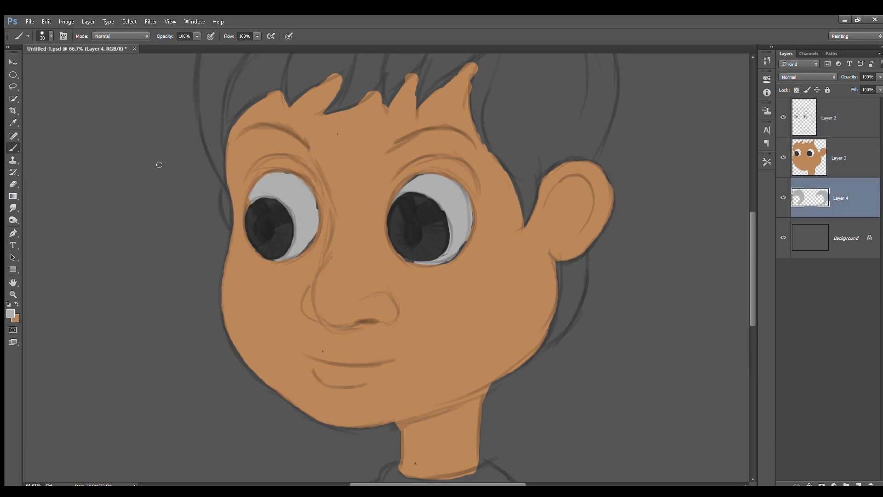
Shade the edges of both eye whites in darker grey with pen-pressure opacity enabled.
alt+click(209, 184)
drag(260, 184, 255, 198)
key(ctrl+z)
click(211, 37)
drag(315, 218, 280, 258)
mouse_move(253, 198)
mouse_down()
mouse_move(267, 177)
mouse_move(316, 221)
mouse_up()
drag(417, 263, 457, 249)
drag(469, 198, 453, 254)
Add a new layer above Layer 3 for the hair and set the brush colour to dark brown.
click(834, 115)
click(851, 164)
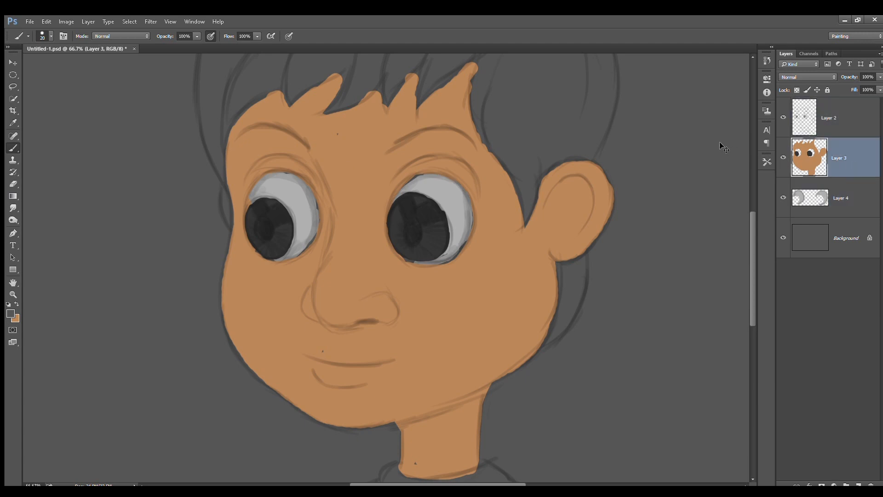
key(ctrl+shift+alt+n)
drag(438, 139, 439, 226)
key(ctrl+minus)
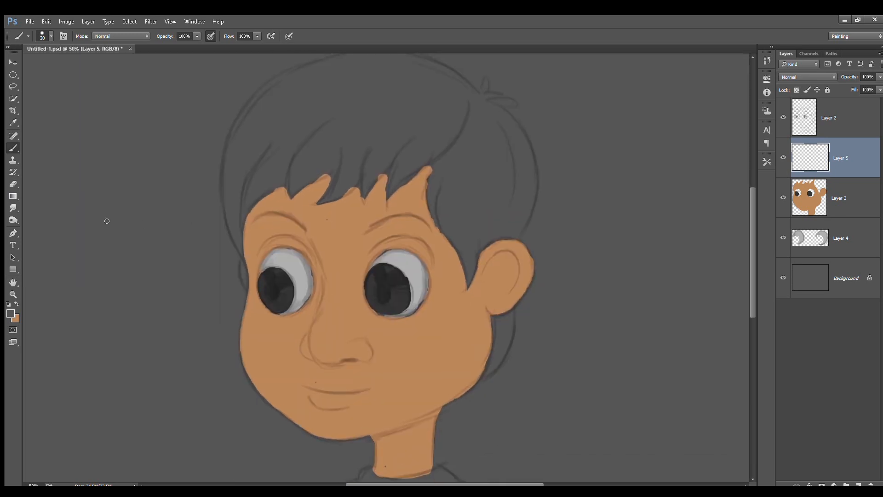
key(i)
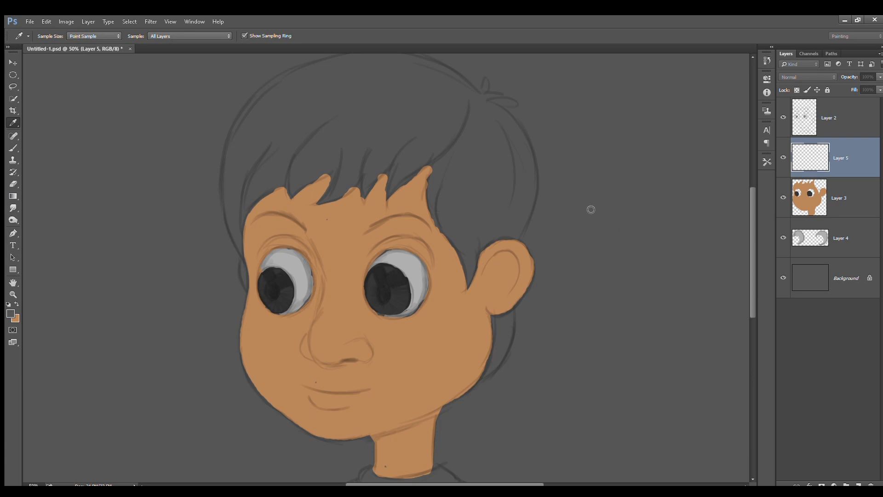
key(b)
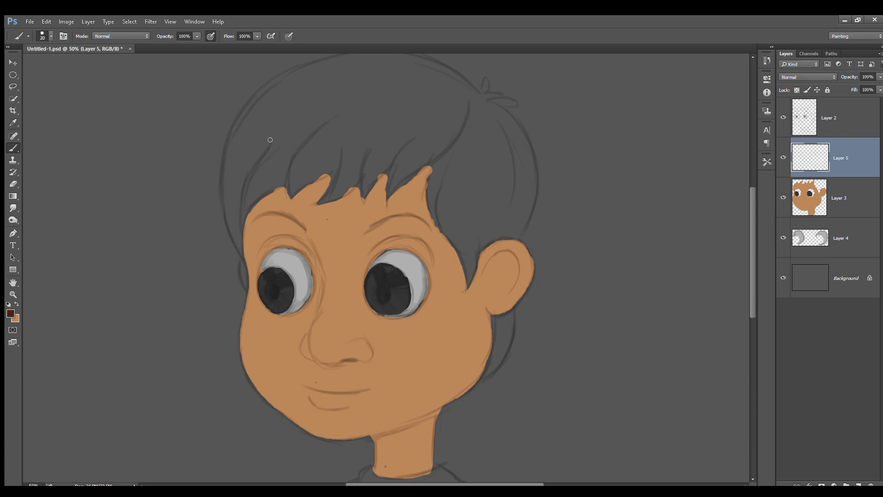
Turn off pen-pressure opacity and block in the main mass of the hair in solid dark brown.
drag(266, 124, 246, 177)
key(ctrl+z)
click(210, 37)
mouse_move(312, 101)
mouse_down()
mouse_move(282, 116)
mouse_move(253, 163)
mouse_move(264, 156)
mouse_up()
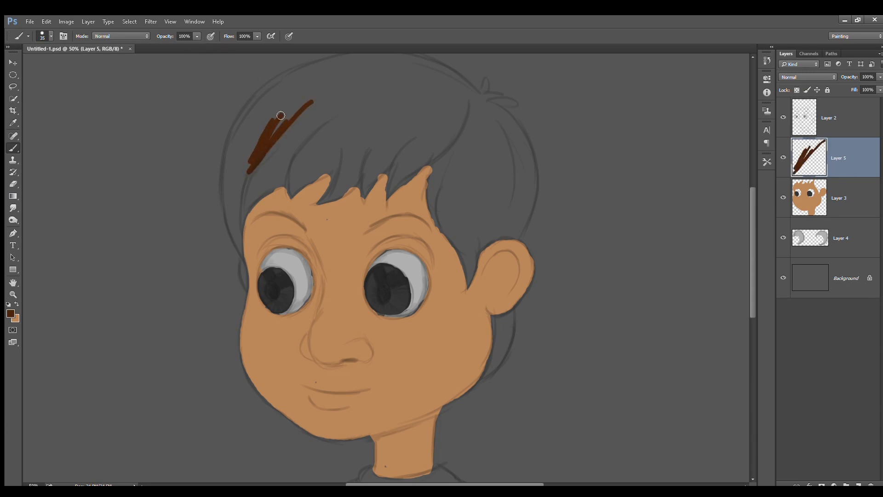
key(bracketright)
key(bracketright)
mouse_move(278, 117)
mouse_down()
mouse_move(319, 104)
mouse_move(288, 98)
mouse_move(266, 112)
mouse_move(239, 175)
mouse_move(264, 146)
mouse_move(271, 163)
mouse_move(310, 145)
mouse_move(311, 97)
mouse_move(252, 110)
mouse_up()
drag(333, 82, 340, 121)
mouse_move(338, 103)
mouse_down()
mouse_move(380, 104)
mouse_move(522, 193)
mouse_move(471, 165)
mouse_move(461, 274)
mouse_move(390, 153)
mouse_move(257, 233)
mouse_move(249, 282)
mouse_up()
Paint the hair edge down the far temple with a smaller brush and pen-pressure opacity enabled.
key(bracketleft)
key(bracketleft)
key(bracketleft)
click(211, 36)
drag(234, 233, 252, 290)
mouse_move(251, 262)
mouse_down()
mouse_move(281, 228)
mouse_move(335, 209)
mouse_move(300, 238)
mouse_up()
Reduce the brush to 25 and paint the fringe tips, sideburn, hair behind the ear and the small tuft on top.
key(bracketleft)
key(bracketleft)
key(bracketleft)
mouse_move(340, 210)
mouse_down()
mouse_move(326, 240)
mouse_move(400, 200)
mouse_move(434, 213)
mouse_move(469, 300)
mouse_move(529, 273)
mouse_up()
drag(465, 280, 463, 225)
mouse_move(496, 302)
mouse_down()
mouse_move(510, 299)
mouse_move(510, 325)
mouse_move(492, 360)
mouse_up()
drag(505, 305, 505, 317)
drag(494, 175, 495, 178)
drag(488, 79, 492, 67)
drag(492, 82, 513, 88)
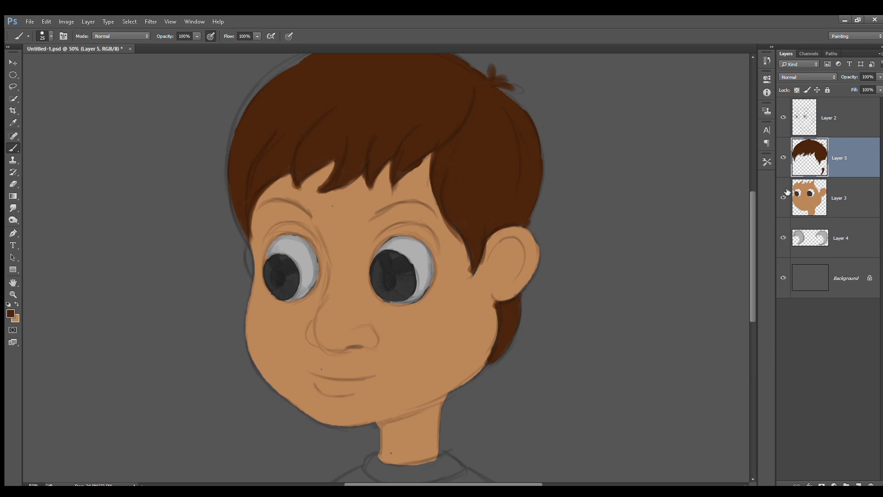
Shift the skin colour on Layer 3 to a redder tan.
click(838, 197)
key(i)
drag(583, 164, 580, 165)
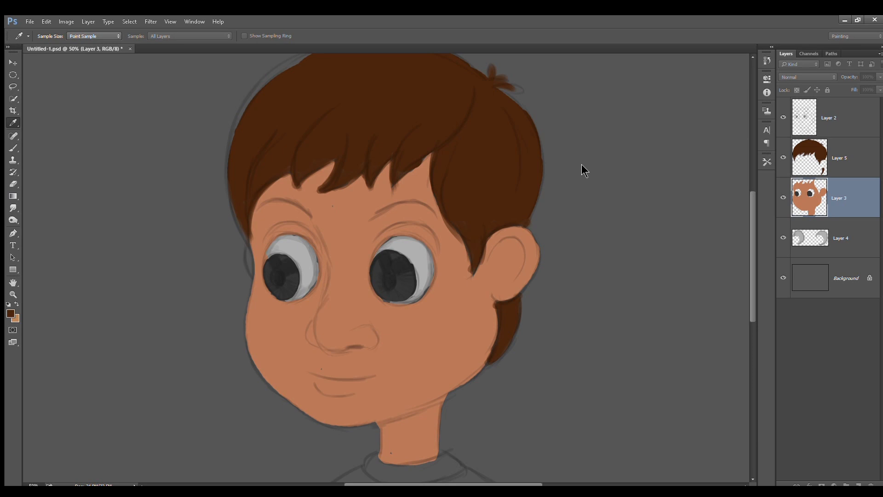
key(b)
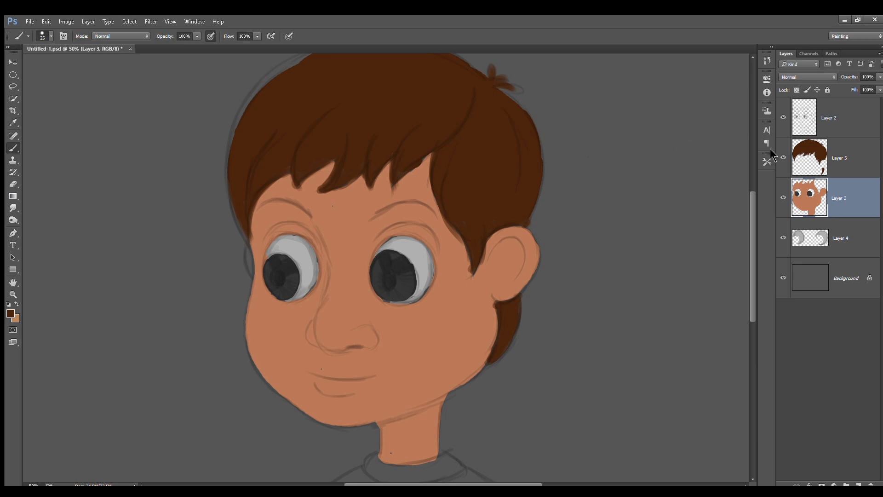
Add a new layer above Layer 3 and paint the irises blue around the dark pupils.
click(835, 229)
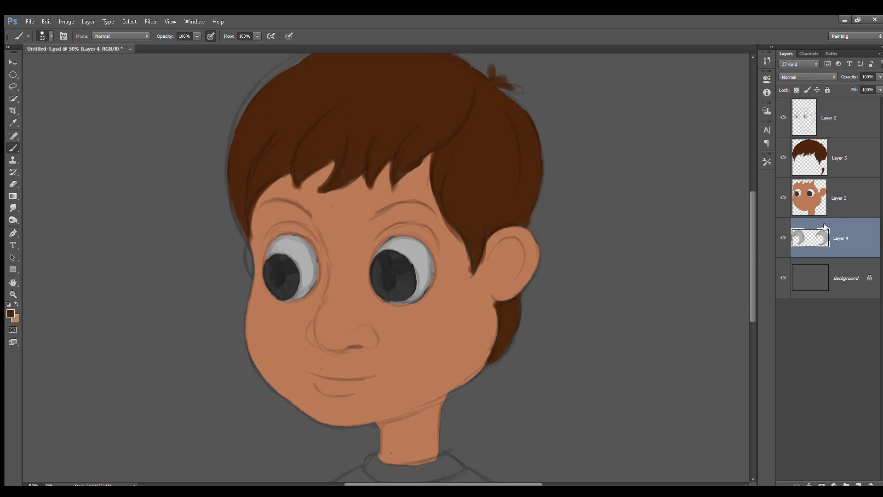
key(ctrl+shift+alt+n)
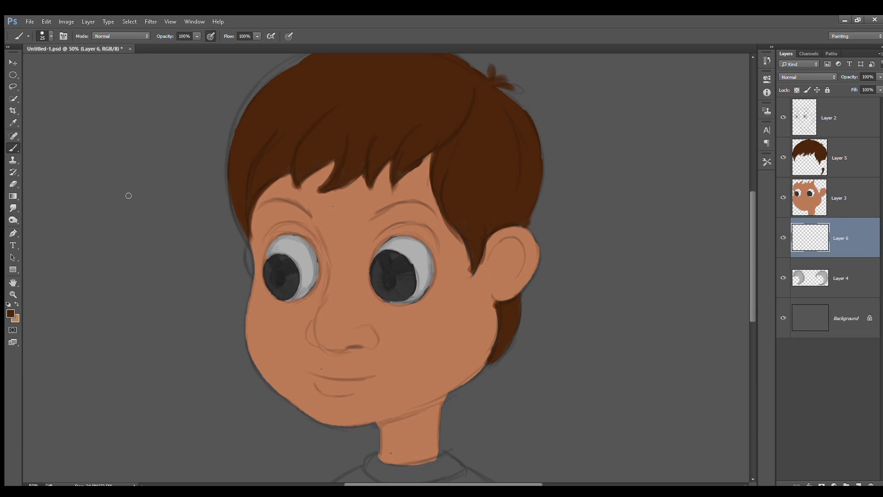
click(8, 312)
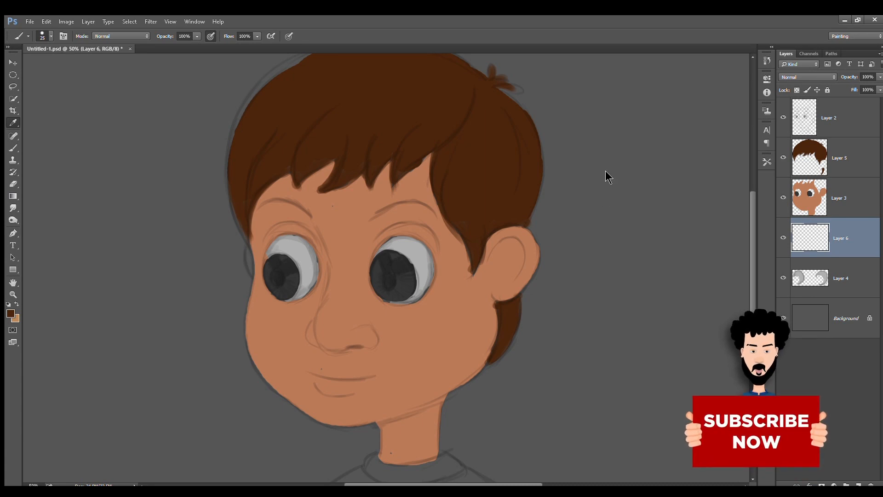
click(702, 126)
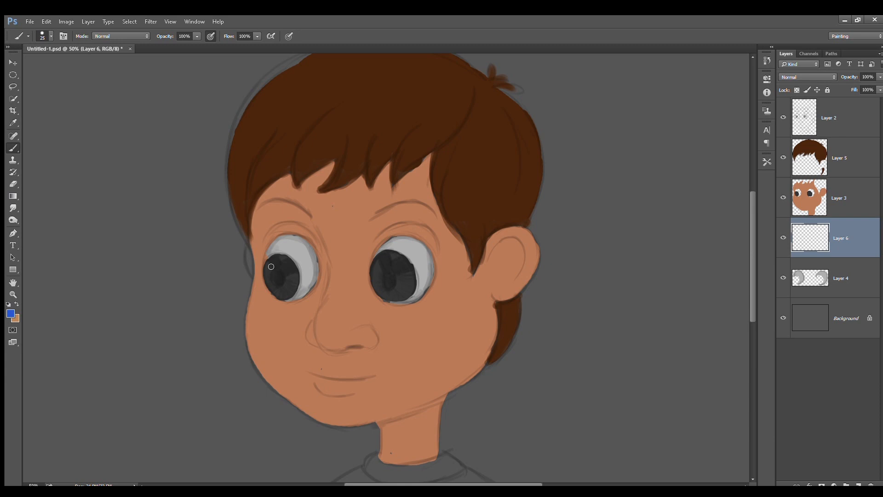
drag(841, 223, 842, 180)
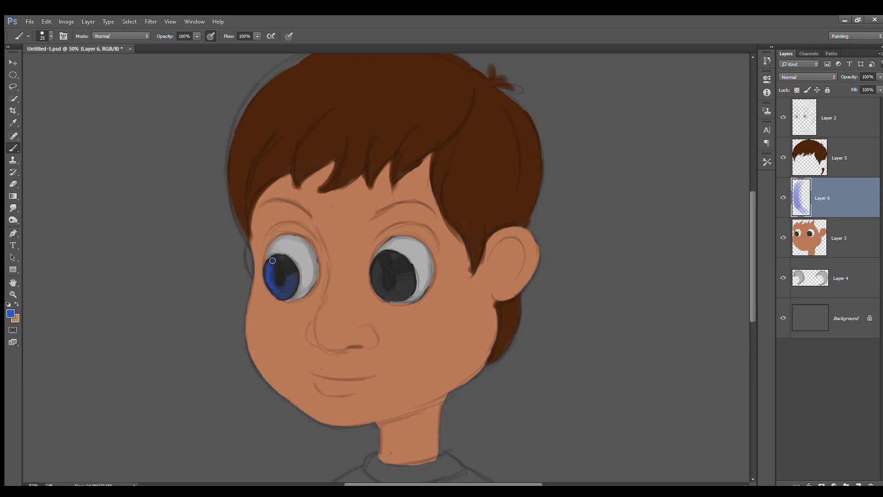
drag(286, 260, 295, 269)
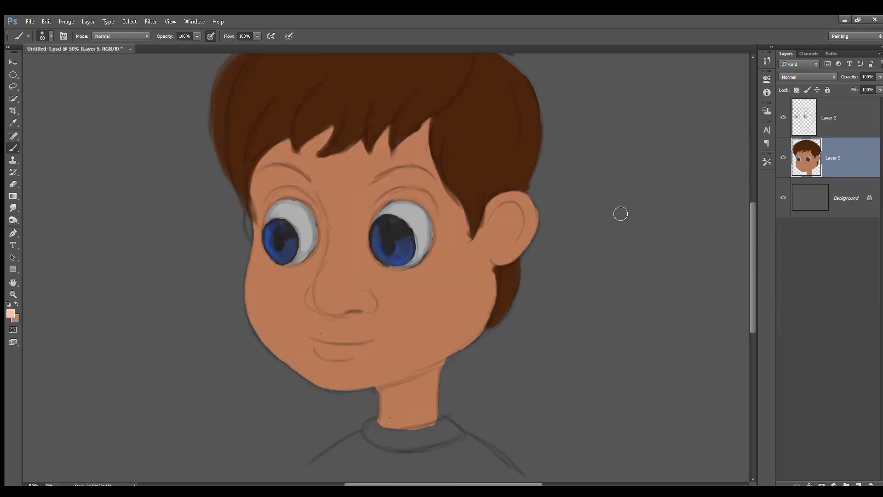
Set the brush to yellow at size 40 without pen-pressure opacity and paint the shirt collar on Layer 5.
key(i)
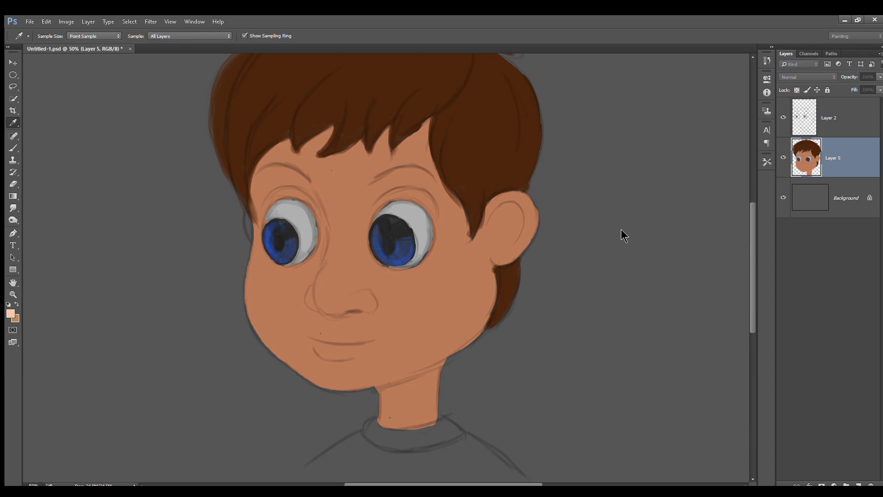
key(b)
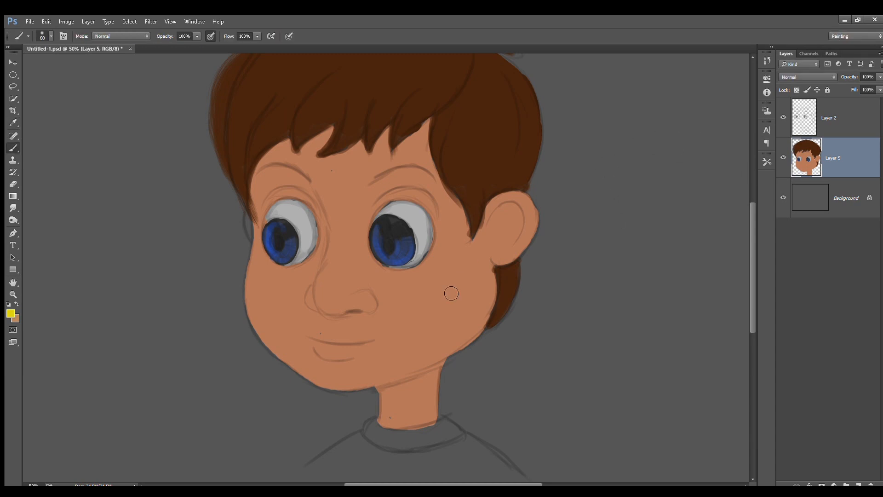
scroll(451, 296, down, 3)
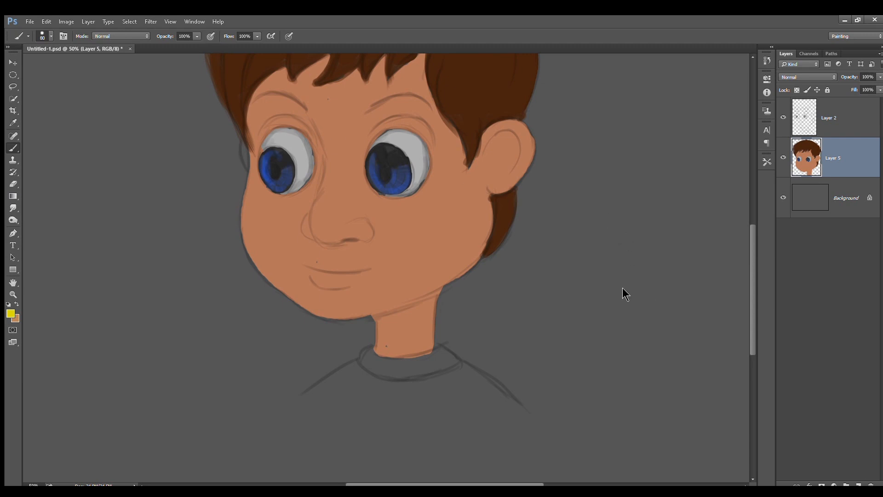
click(382, 367)
key(ctrl+z)
key(bracketleft)
key(bracketleft)
key(bracketleft)
key(bracketleft)
mouse_move(370, 352)
mouse_down()
mouse_move(425, 361)
mouse_move(386, 363)
mouse_move(425, 360)
mouse_move(438, 349)
mouse_move(451, 366)
mouse_move(436, 362)
mouse_move(453, 364)
mouse_move(413, 373)
mouse_move(365, 363)
mouse_move(416, 373)
mouse_move(399, 375)
mouse_move(433, 368)
mouse_up()
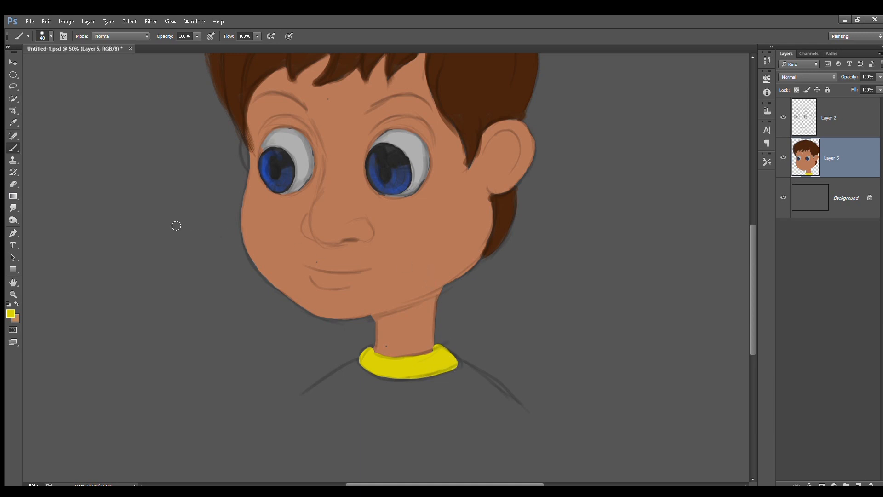
key(i)
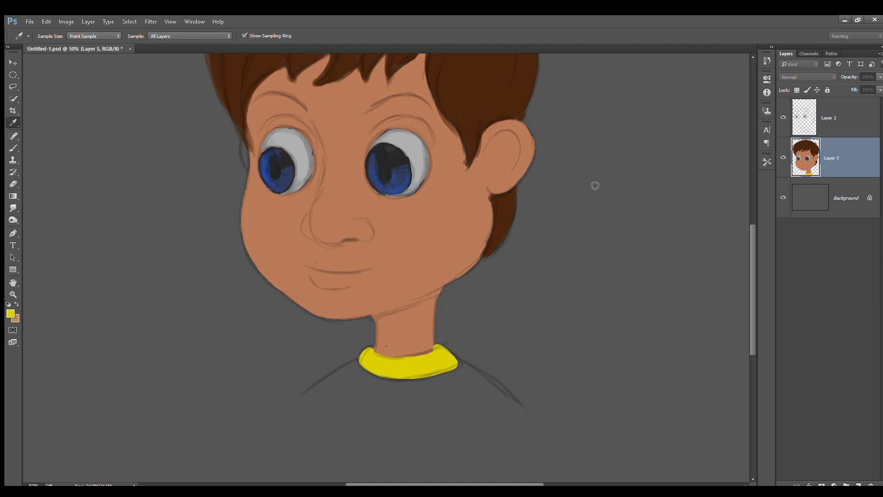
Paint the shirt's shoulders dark red beneath the yellow collar on Layer 5.
key(b)
scroll(360, 213, down, 3)
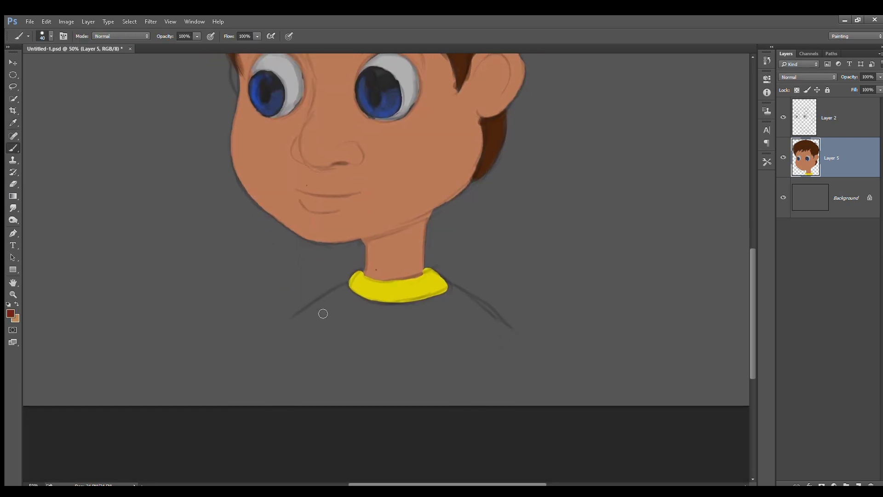
mouse_move(345, 288)
mouse_down()
mouse_move(300, 315)
mouse_move(352, 299)
mouse_move(348, 292)
mouse_move(404, 306)
mouse_move(450, 289)
mouse_move(503, 324)
mouse_up()
mouse_move(447, 296)
mouse_down()
mouse_move(495, 326)
mouse_move(472, 315)
mouse_move(434, 318)
mouse_move(433, 309)
mouse_move(401, 315)
mouse_move(340, 303)
mouse_move(316, 321)
mouse_move(391, 315)
mouse_move(379, 328)
mouse_move(433, 319)
mouse_move(441, 332)
mouse_move(461, 325)
mouse_move(450, 319)
mouse_move(480, 323)
mouse_move(472, 337)
mouse_move(499, 338)
mouse_move(493, 333)
mouse_move(494, 340)
mouse_move(503, 315)
mouse_up()
drag(442, 207, 441, 303)
drag(469, 248, 473, 285)
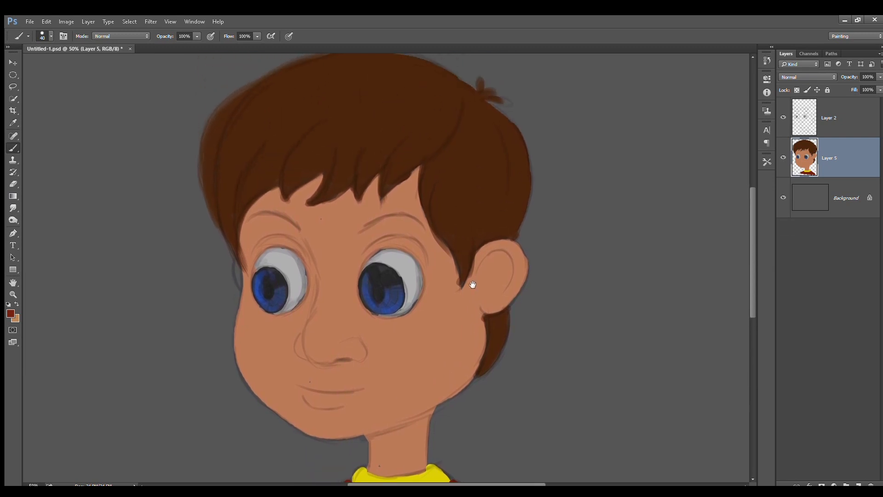
Hide and reshow the Layer 2 line art to check the flat colours, reselect Layer 5 and save the document.
click(824, 132)
click(783, 117)
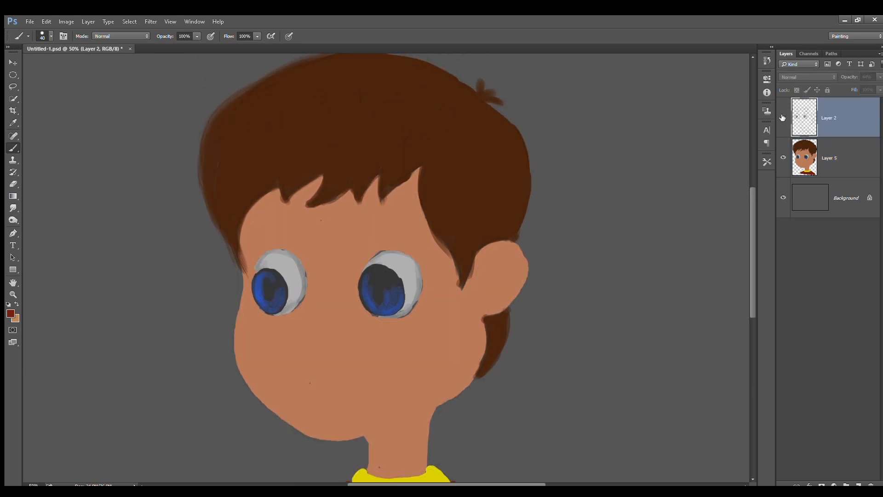
click(783, 118)
drag(440, 239, 426, 209)
click(839, 164)
drag(484, 239, 473, 219)
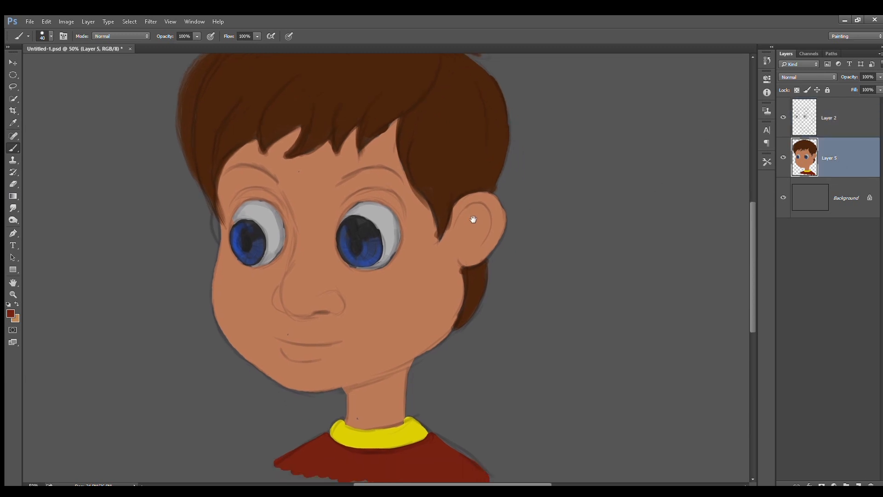
key(ctrl+s)
drag(512, 195, 516, 196)
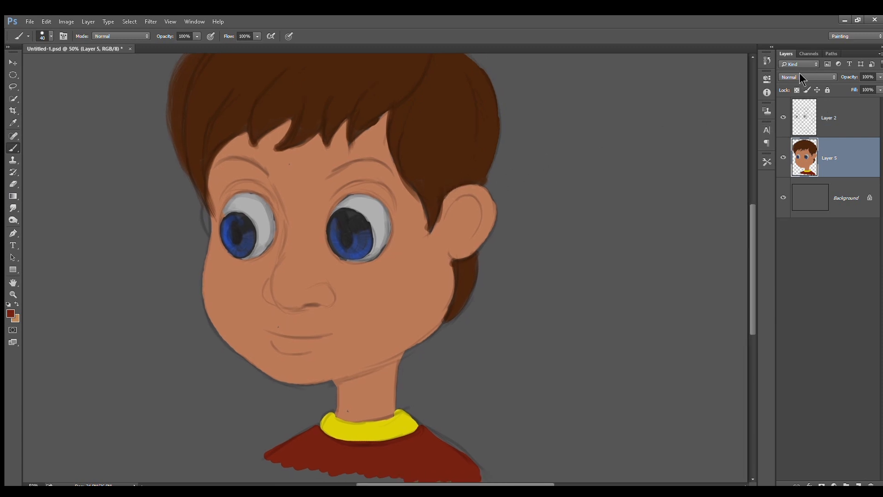
Add a new layer above Layer 5, choose a muted blue paint colour and set the layer's blend mode to Multiply.
click(854, 478)
click(854, 172)
click(858, 484)
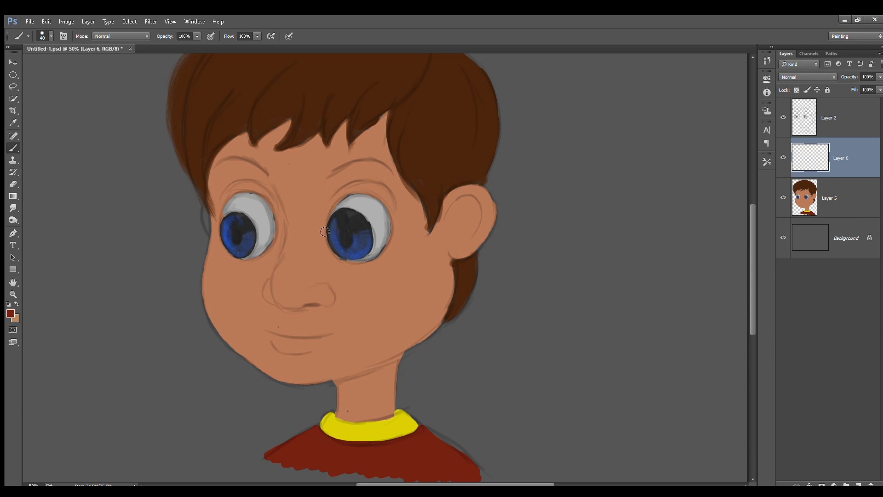
drag(367, 270, 363, 260)
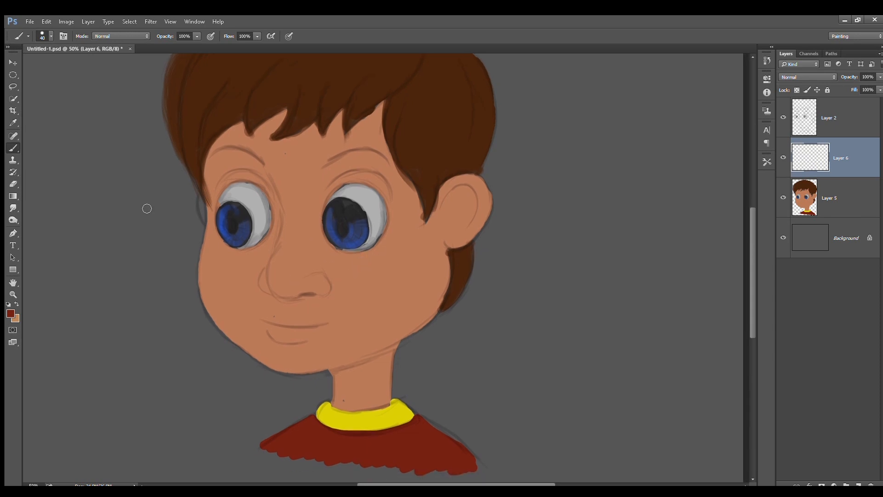
key(i)
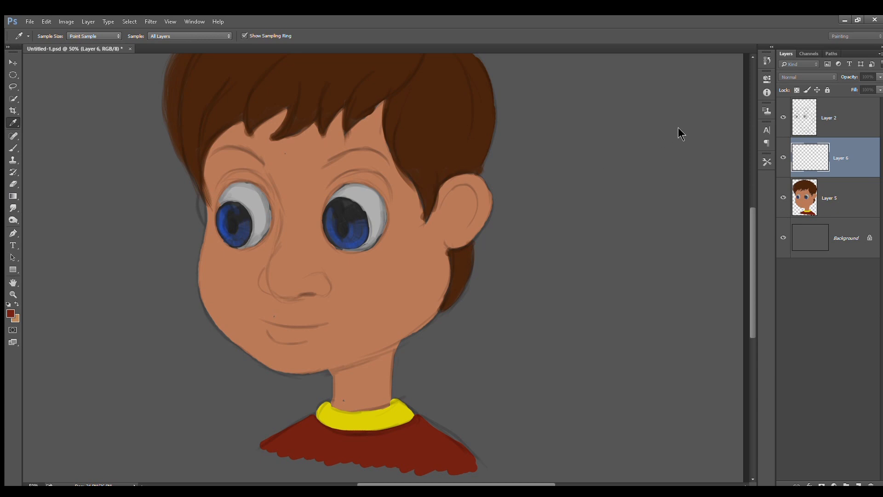
key(b)
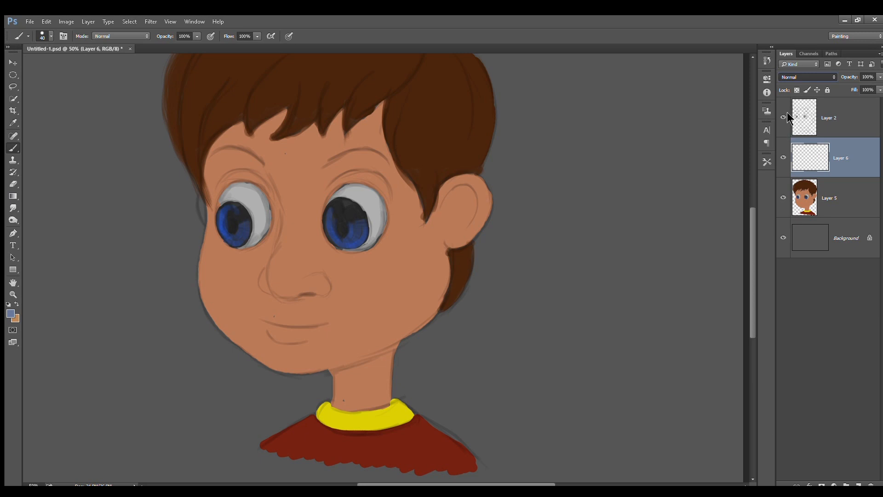
key(shift+alt+m)
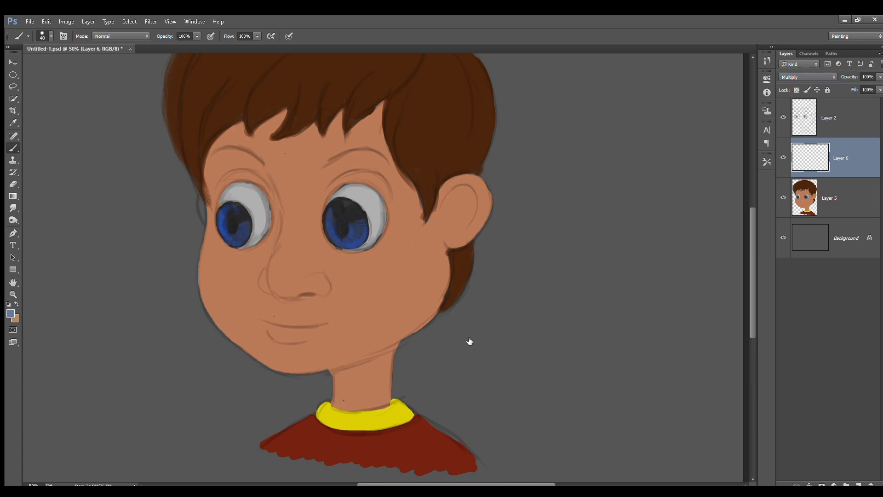
Set the brush to size 90 with pen-pressure opacity and shade the ear on the Multiply layer.
key(])
key(])
key(])
key(])
key(])
key(])
key(])
key(])
key(])
key(])
click(470, 204)
key(ctrl+z)
click(211, 36)
key(bracketleft)
key(bracketleft)
key(bracketleft)
key(bracketleft)
key(bracketleft)
mouse_move(455, 191)
mouse_down()
mouse_move(439, 234)
mouse_move(445, 208)
mouse_move(460, 205)
mouse_move(463, 241)
mouse_move(453, 242)
mouse_move(449, 222)
mouse_move(418, 219)
mouse_up()
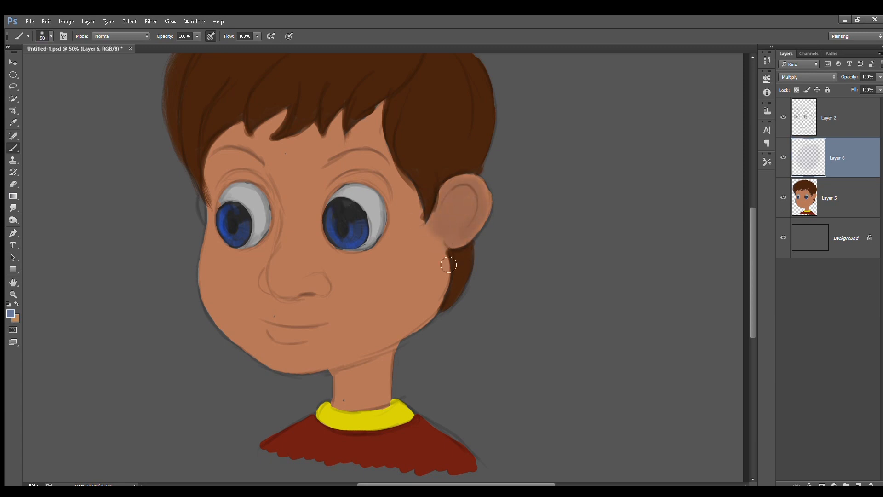
Add a new layer above Layer 6 and draw a blue light-direction arrow pointing down toward the head from the upper-left background.
scroll(444, 241, down, 3)
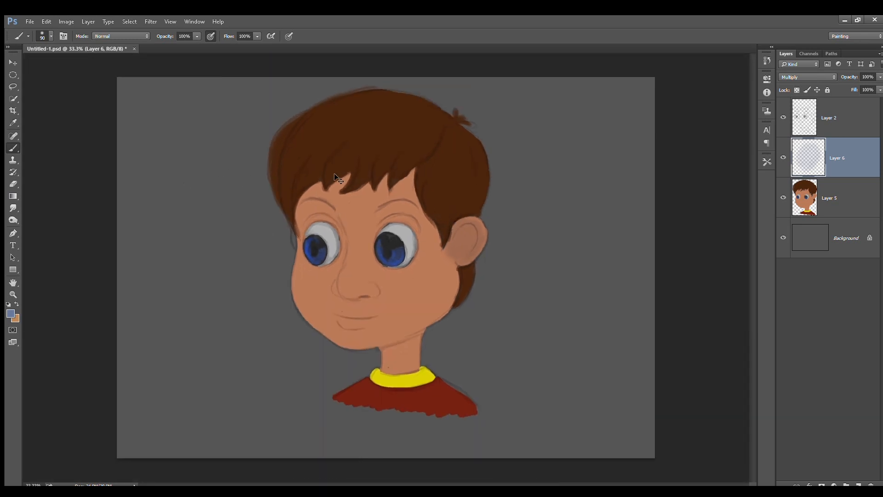
key(ctrl+shift+alt+n)
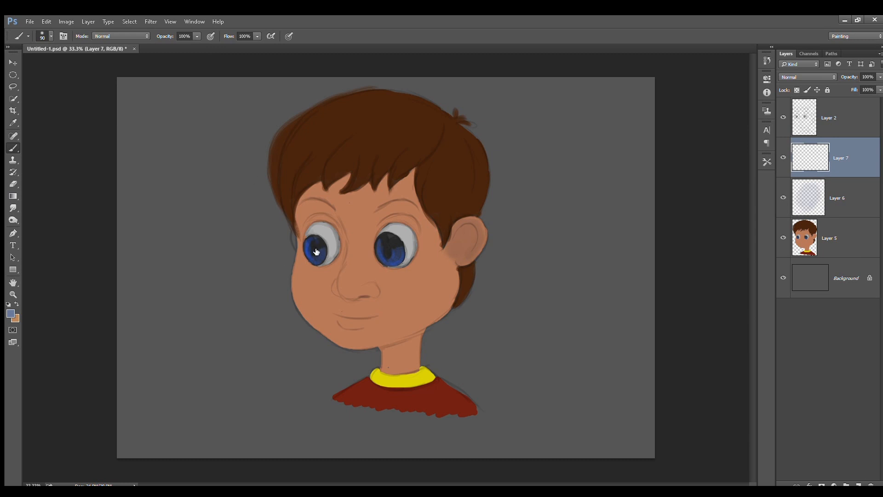
mouse_move(149, 125)
mouse_down()
mouse_move(193, 166)
mouse_move(186, 143)
mouse_up()
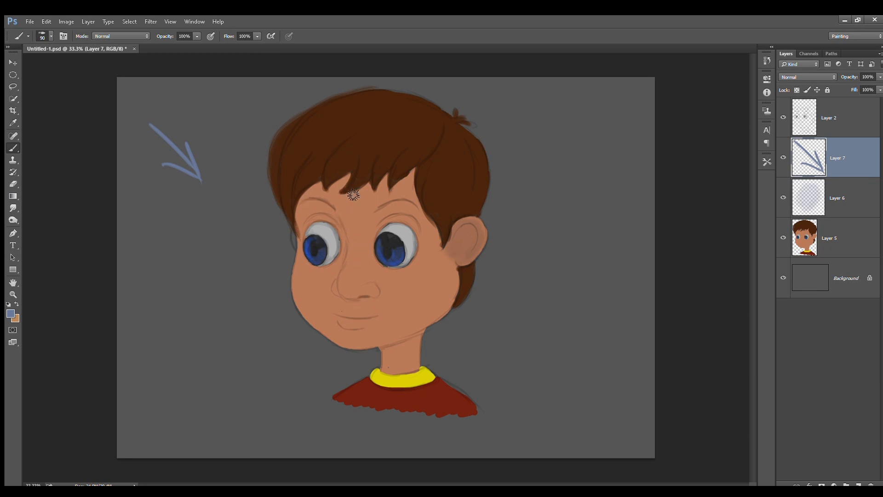
drag(337, 205, 322, 193)
mouse_move(353, 225)
mouse_down()
mouse_move(355, 262)
mouse_move(319, 311)
mouse_move(353, 316)
mouse_move(343, 324)
mouse_up()
drag(332, 334, 345, 341)
key(ctrl+alt+z)
key(ctrl+alt+z)
key(ctrl+alt+z)
key(ctrl+alt+z)
key(ctrl+alt+z)
key(ctrl+alt+z)
key(ctrl+alt+z)
Shade the cheek edge and jawline on Layer 6 with pen-pressure opacity enabled and the brush at size 90.
click(835, 203)
click(210, 36)
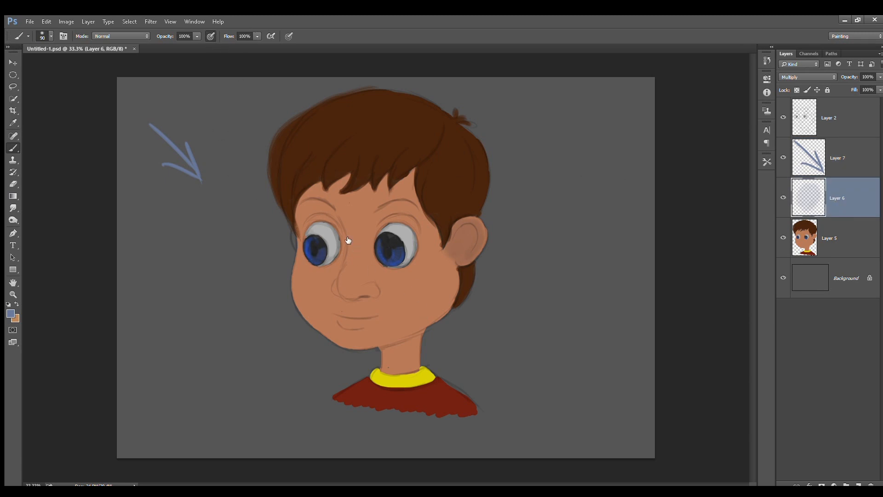
key(ctrl+plus)
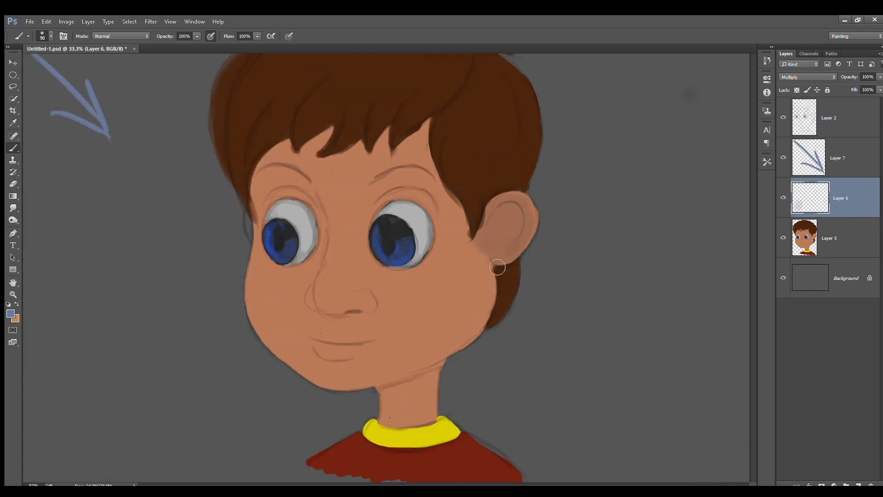
scroll(487, 258, down, 3)
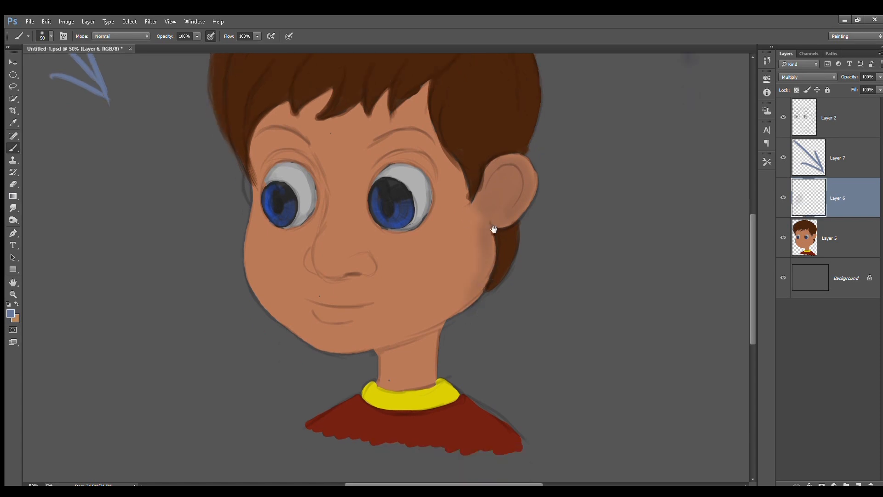
mouse_move(481, 191)
mouse_down()
mouse_move(474, 242)
mouse_move(424, 298)
mouse_up()
mouse_move(476, 240)
mouse_down()
mouse_move(415, 295)
mouse_move(385, 299)
mouse_move(421, 286)
mouse_move(342, 309)
mouse_move(399, 300)
mouse_move(481, 256)
mouse_move(455, 279)
mouse_move(499, 214)
mouse_move(497, 201)
mouse_move(456, 286)
mouse_up()
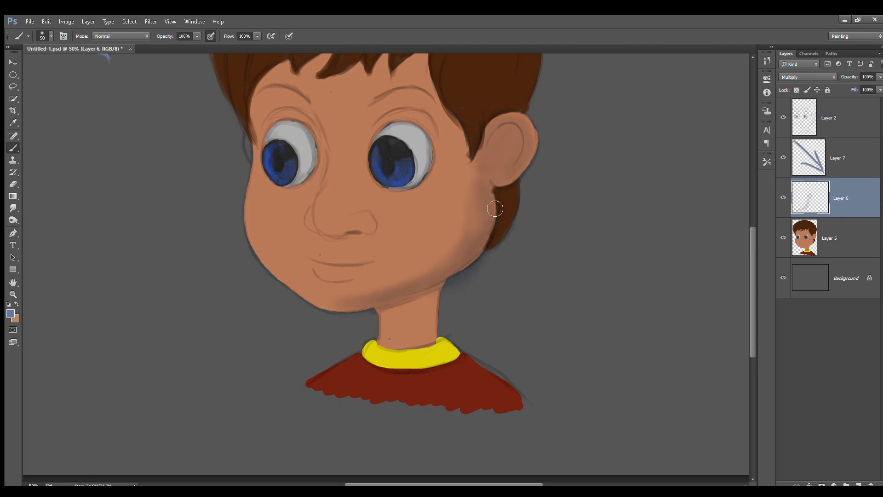
mouse_move(445, 266)
mouse_down()
mouse_move(347, 315)
mouse_move(354, 308)
mouse_move(329, 305)
mouse_move(384, 307)
mouse_move(336, 316)
mouse_up()
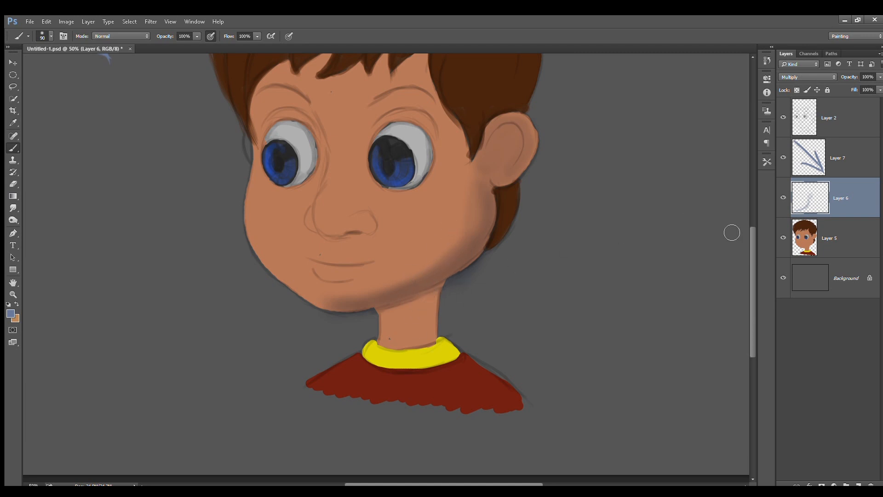
Reduce the brush to 35 and shade the neck below the chin, the adjoining end of the collar and the shoulder.
key(bracketleft)
key(bracketleft)
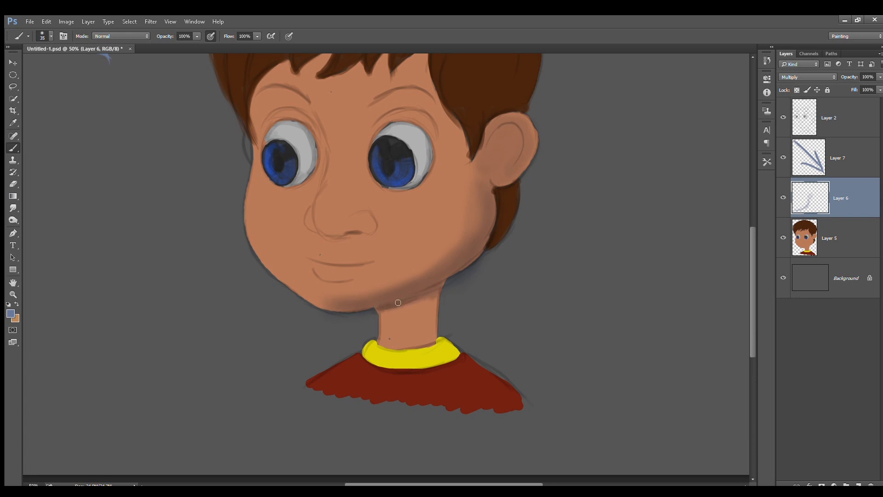
mouse_move(388, 310)
mouse_down()
mouse_move(436, 292)
mouse_move(431, 312)
mouse_move(440, 284)
mouse_move(404, 316)
mouse_move(403, 308)
mouse_move(380, 317)
mouse_move(430, 309)
mouse_up()
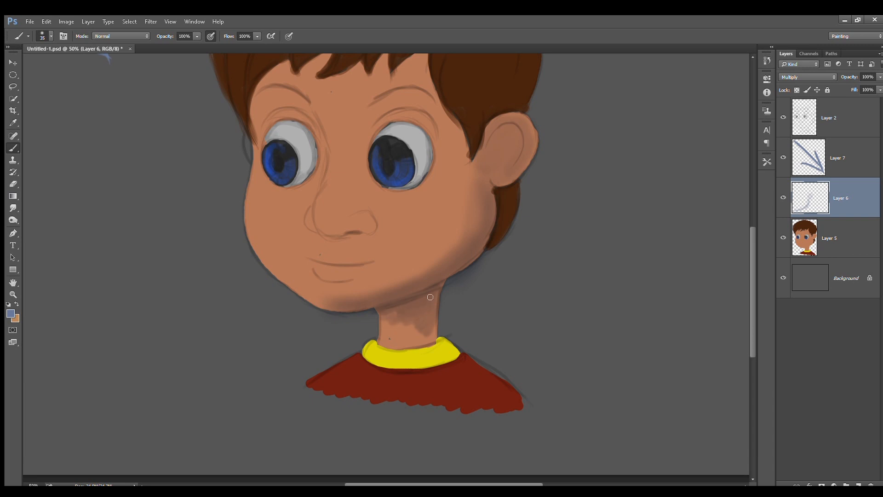
mouse_move(432, 325)
mouse_down()
mouse_move(383, 310)
mouse_move(439, 353)
mouse_move(452, 358)
mouse_move(430, 339)
mouse_move(487, 370)
mouse_up()
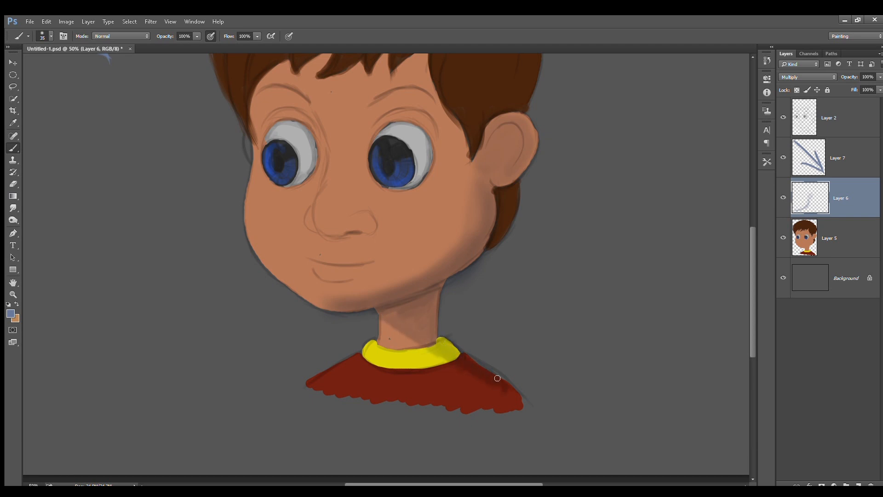
drag(517, 403, 519, 398)
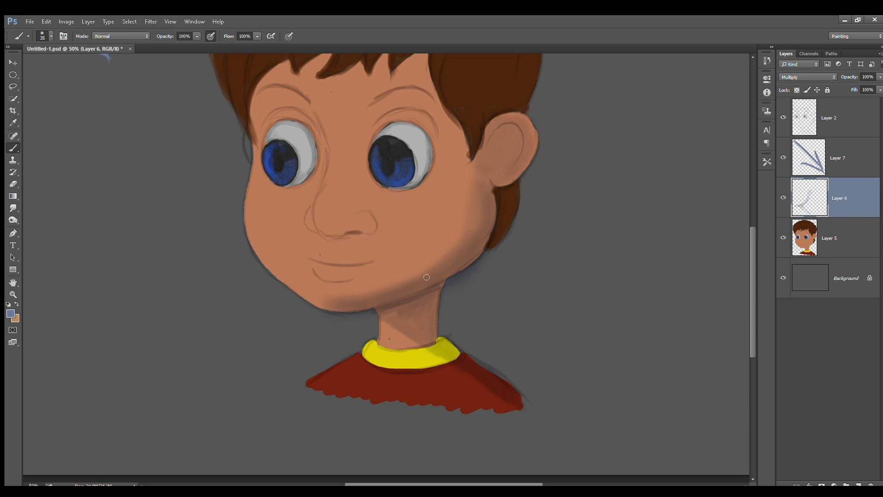
mouse_move(400, 309)
mouse_down()
mouse_move(378, 311)
mouse_move(431, 292)
mouse_move(431, 324)
mouse_move(440, 284)
mouse_move(384, 311)
mouse_move(415, 305)
mouse_move(414, 319)
mouse_move(420, 314)
mouse_move(386, 322)
mouse_move(392, 316)
mouse_move(401, 329)
mouse_move(401, 316)
mouse_move(413, 313)
mouse_move(456, 363)
mouse_move(471, 368)
mouse_move(450, 350)
mouse_move(521, 403)
mouse_up()
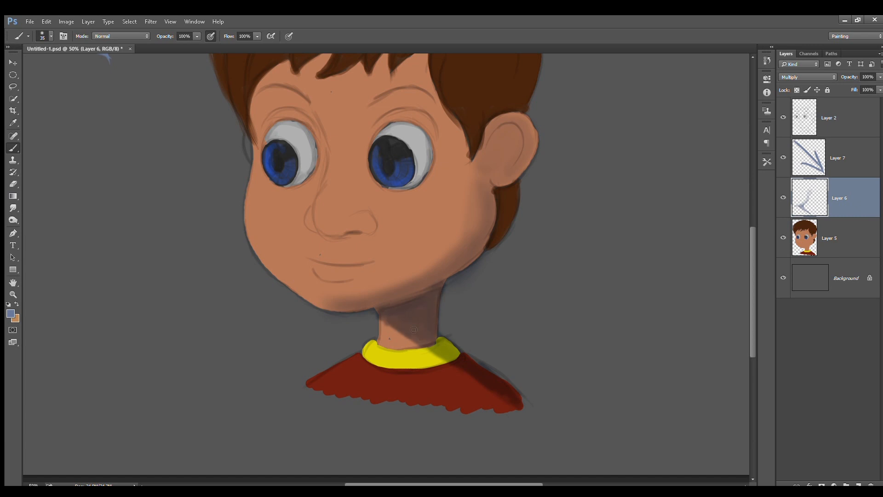
drag(431, 341, 445, 347)
drag(519, 408, 520, 410)
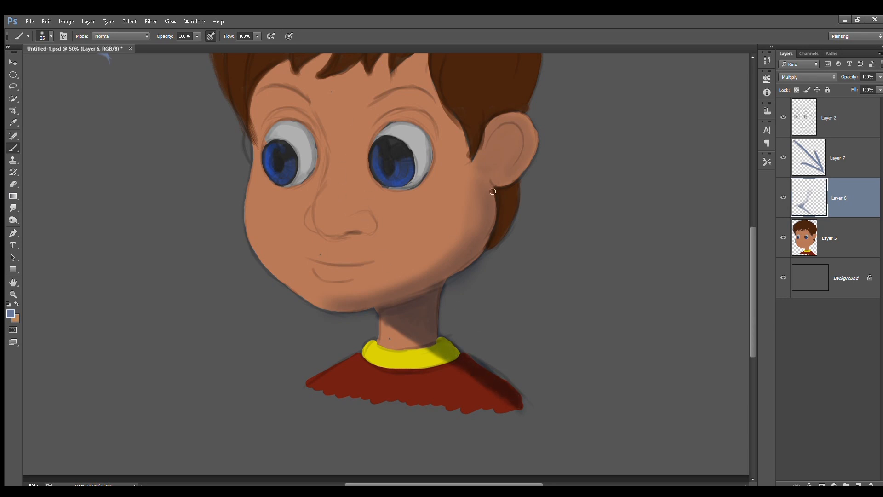
Enlarge the brush to 80 and deepen the shading on the ear and down the cheek beside it.
mouse_move(487, 129)
mouse_down()
mouse_move(526, 148)
mouse_move(533, 128)
mouse_move(525, 123)
mouse_move(534, 156)
mouse_move(535, 125)
mouse_move(503, 121)
mouse_move(485, 155)
mouse_move(525, 132)
mouse_move(521, 121)
mouse_move(526, 140)
mouse_move(509, 188)
mouse_move(519, 171)
mouse_move(517, 129)
mouse_move(507, 173)
mouse_move(510, 135)
mouse_move(495, 175)
mouse_move(509, 127)
mouse_move(536, 159)
mouse_move(532, 177)
mouse_move(497, 214)
mouse_move(492, 198)
mouse_move(490, 246)
mouse_move(497, 191)
mouse_move(467, 280)
mouse_move(477, 254)
mouse_move(423, 298)
mouse_move(416, 278)
mouse_move(484, 173)
mouse_move(458, 204)
mouse_up()
key(bracketright)
key(bracketright)
key(bracketright)
drag(470, 165, 449, 239)
drag(468, 198, 429, 272)
drag(454, 237, 410, 285)
mouse_move(483, 202)
mouse_down()
mouse_move(430, 272)
mouse_move(469, 247)
mouse_up()
key(ctrl+alt+z)
key(ctrl+alt+z)
key(ctrl+alt+z)
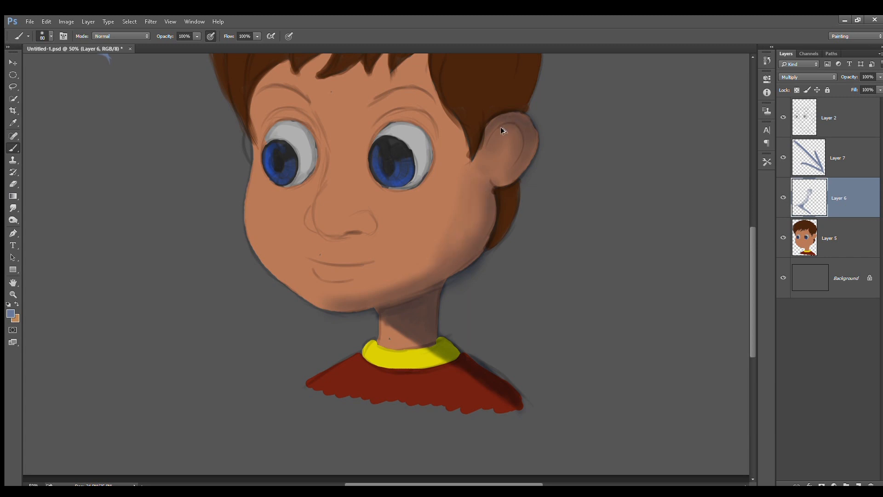
key(ctrl+shift+z)
drag(483, 177, 458, 259)
Soften the inner edge of the cheek shadow with the Eraser and brush more shading along the jaw to the chin.
key(e)
key(])
mouse_move(480, 195)
mouse_down()
mouse_move(428, 271)
mouse_move(351, 296)
mouse_move(410, 281)
mouse_up()
key(b)
key(])
key(])
key(])
drag(425, 271, 333, 301)
Shade the outer part of the ear and the side of the nose bridge with the brush at size 90.
key([)
key([)
drag(526, 137, 500, 173)
drag(367, 114, 359, 161)
scroll(432, 164, up, 2)
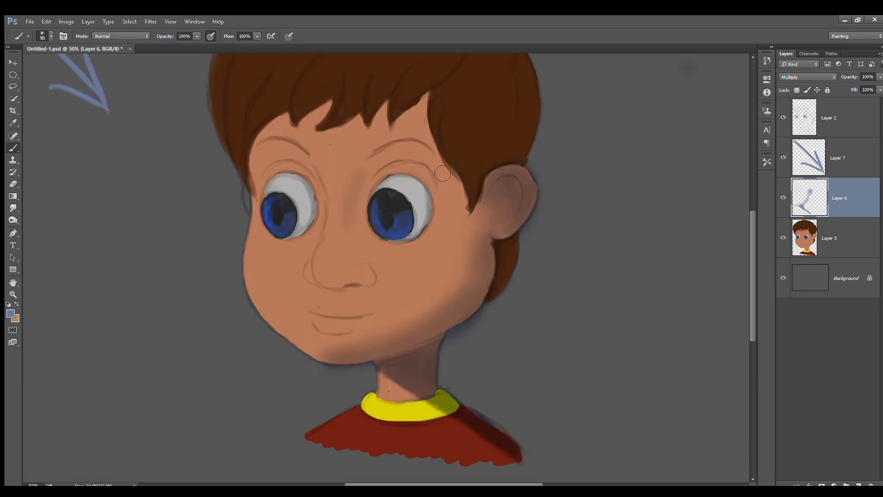
key(ctrl+minus)
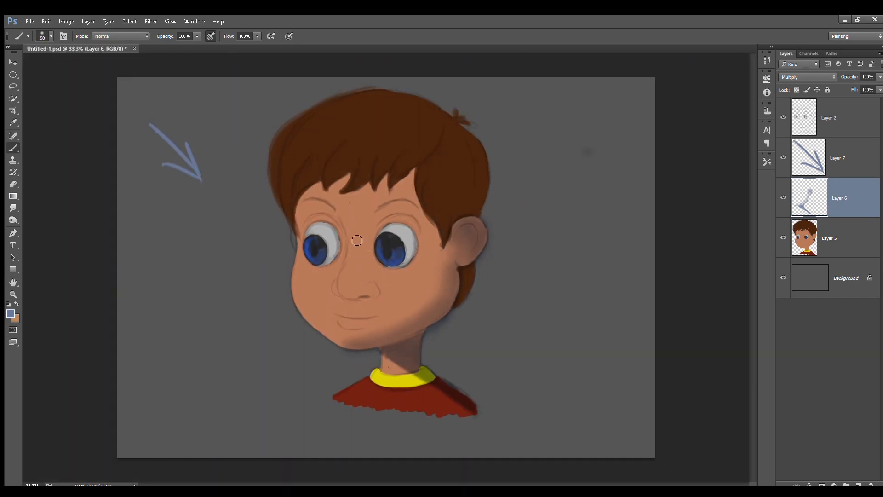
Enlarge the brush to 125 and extend the soft shading beside the nose and above the mouth.
key(])
key(])
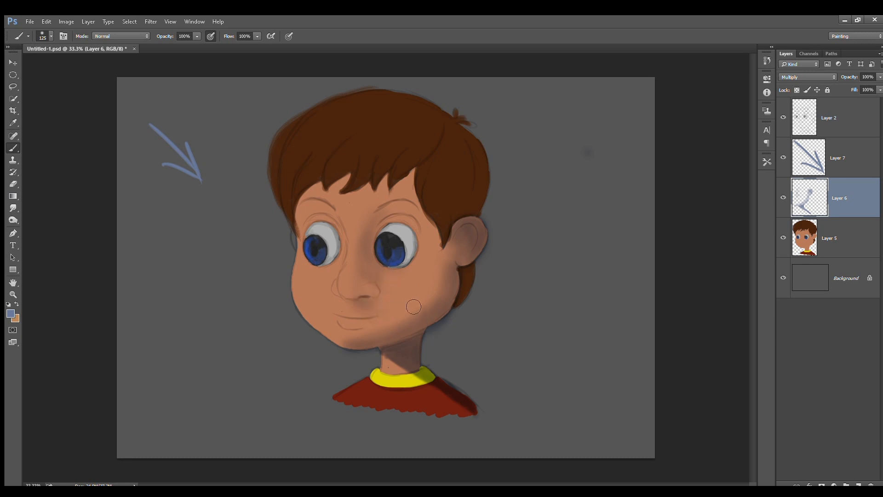
key(p)
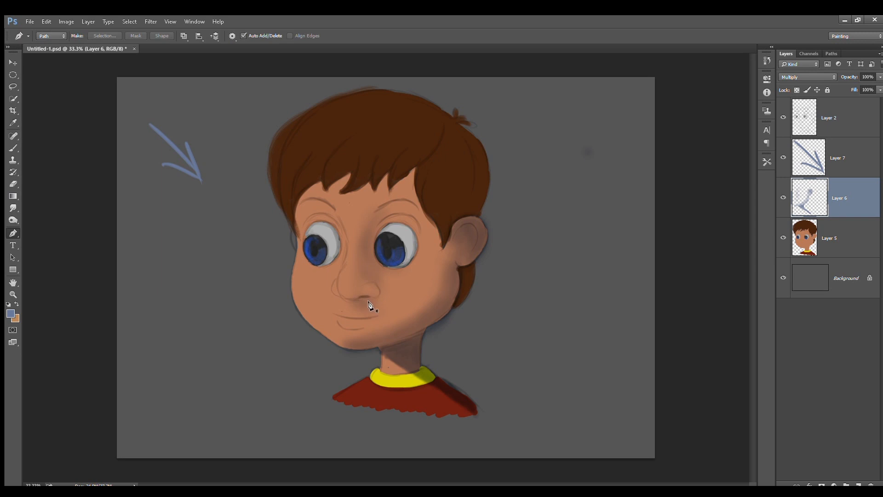
key(b)
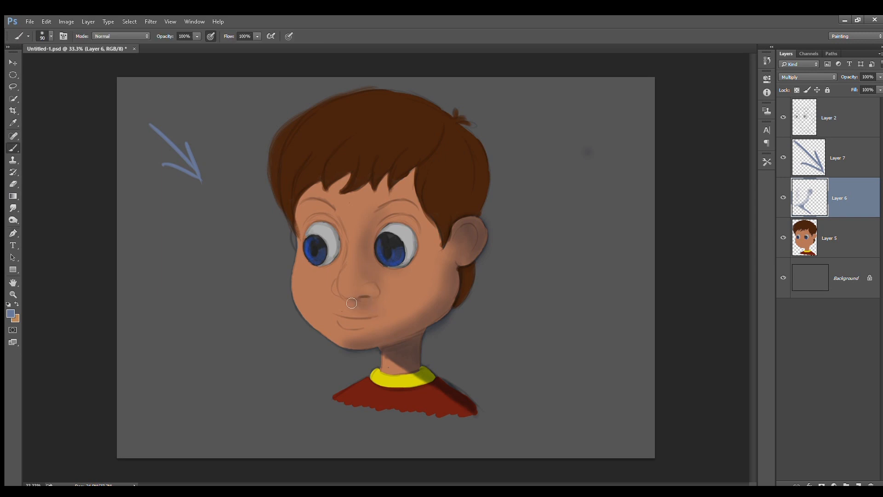
Undo the last strokes near the mouth, reduce the brush to 40 and rework the shadow beneath the nose.
mouse_move(372, 312)
mouse_down()
mouse_move(358, 306)
mouse_move(382, 313)
mouse_move(385, 325)
mouse_move(379, 311)
mouse_up()
key(ctrl+alt+z)
key(ctrl+alt+z)
key(ctrl+alt+z)
key(ctrl+alt+z)
key(bracketleft)
key(bracketleft)
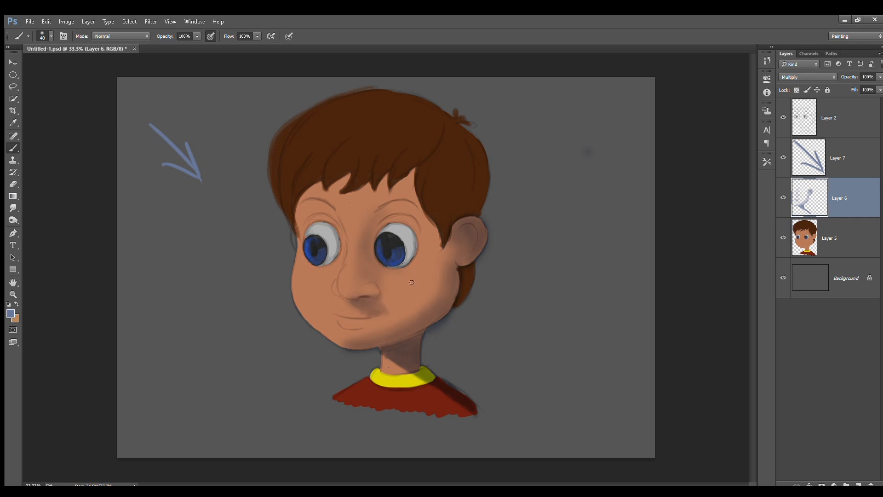
Enlarge the brush to 80 and shade the eye sockets around both eyes and beside the nose bridge.
key(alt+Tab)
click(402, 236)
key(bracketright)
key(bracketright)
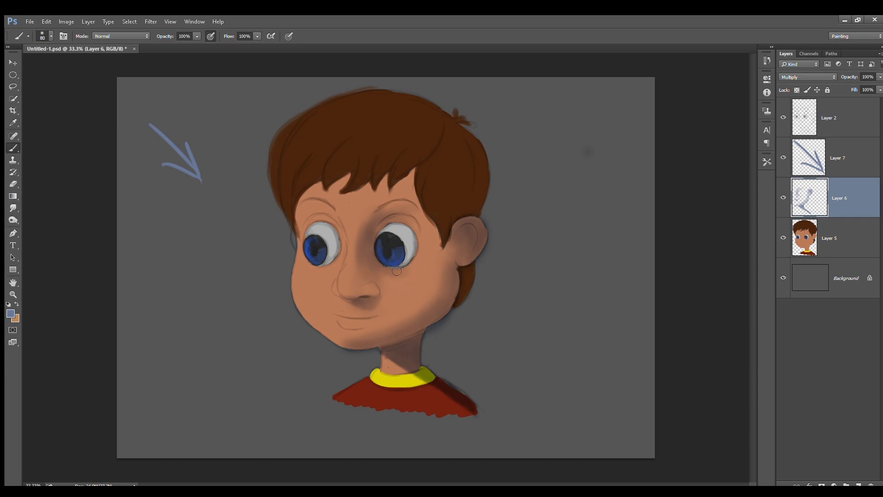
drag(334, 222, 344, 254)
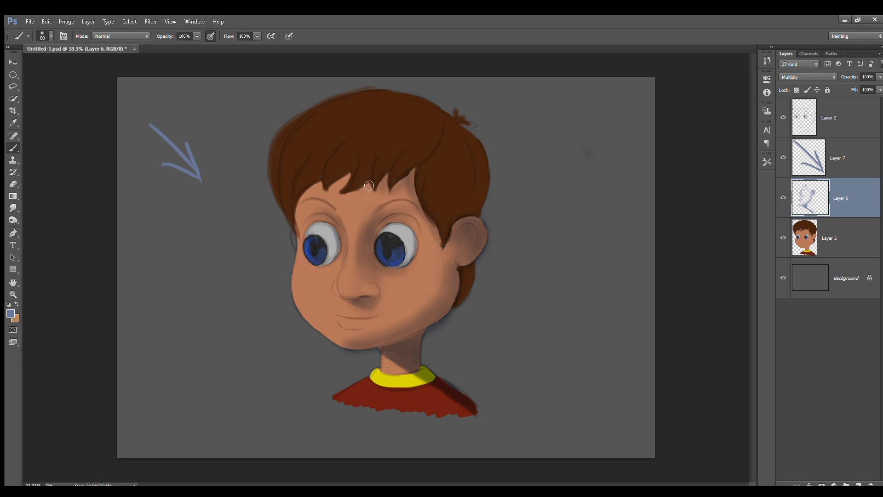
Shade the forehead beneath the fringe with the brush at size 35, then enlarge the brush to 90.
key(bracketleft)
key(bracketleft)
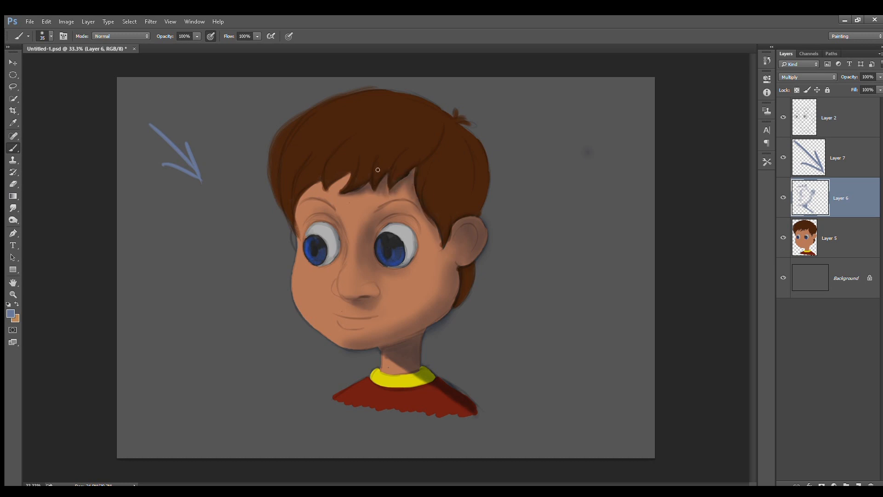
mouse_move(345, 175)
mouse_down()
mouse_move(313, 196)
mouse_move(314, 184)
mouse_move(293, 212)
mouse_move(315, 181)
mouse_move(296, 218)
mouse_move(311, 183)
mouse_move(301, 210)
mouse_move(324, 197)
mouse_up()
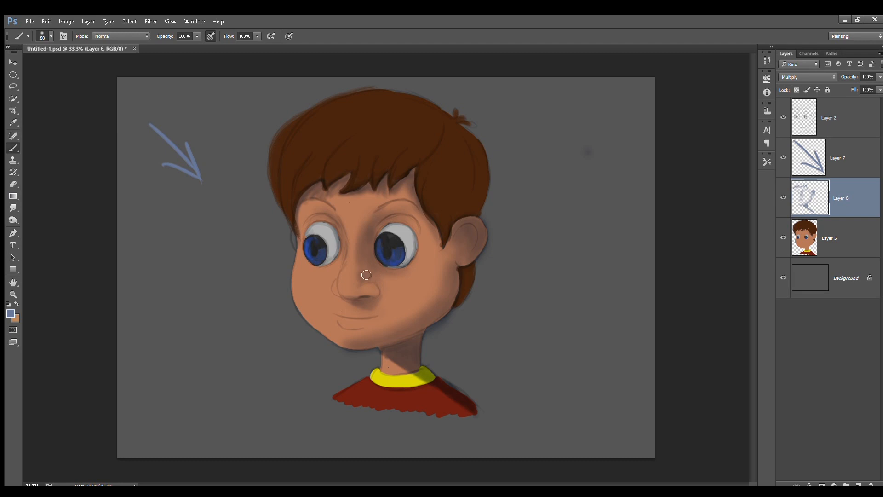
key(bracketright)
key(bracketright)
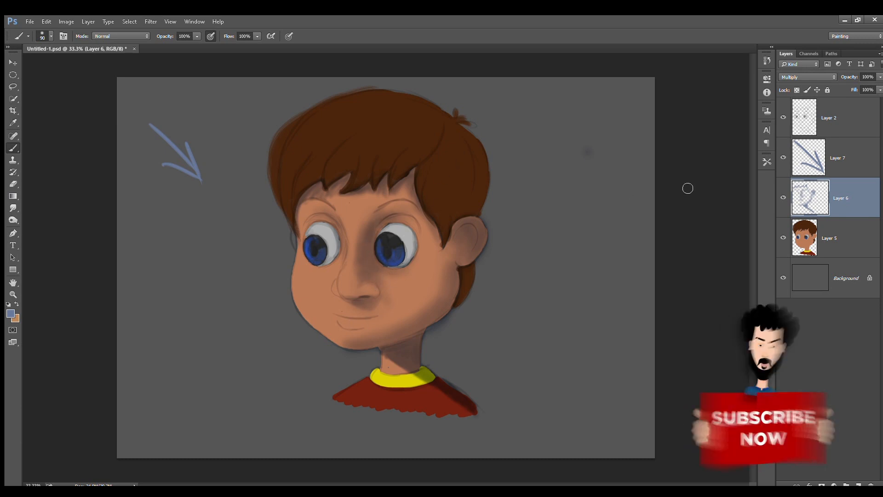
Set Layer 2's opacity to 86% and strengthen the mouth and lower lip lines in black with the brush at size 40.
click(848, 130)
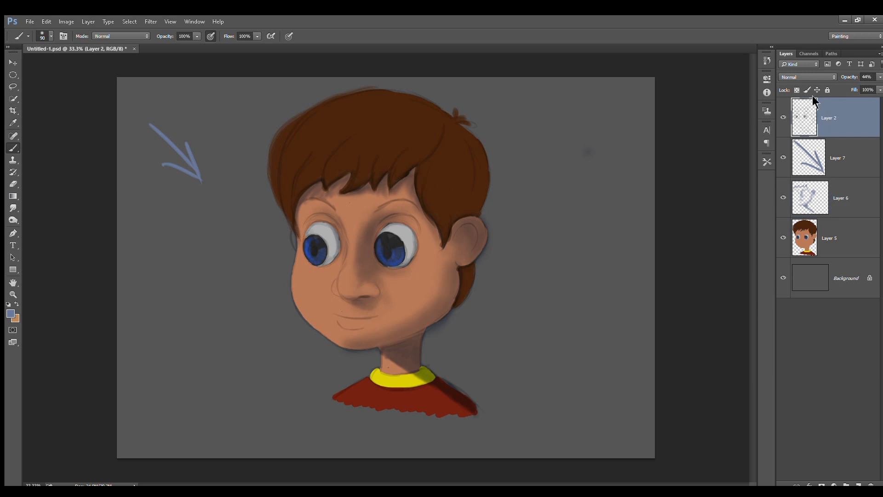
drag(851, 77, 861, 76)
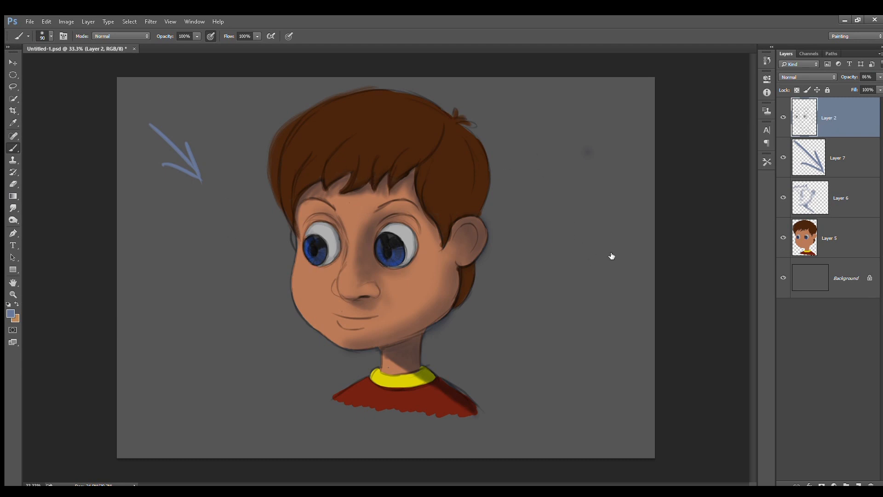
key(period)
key(i)
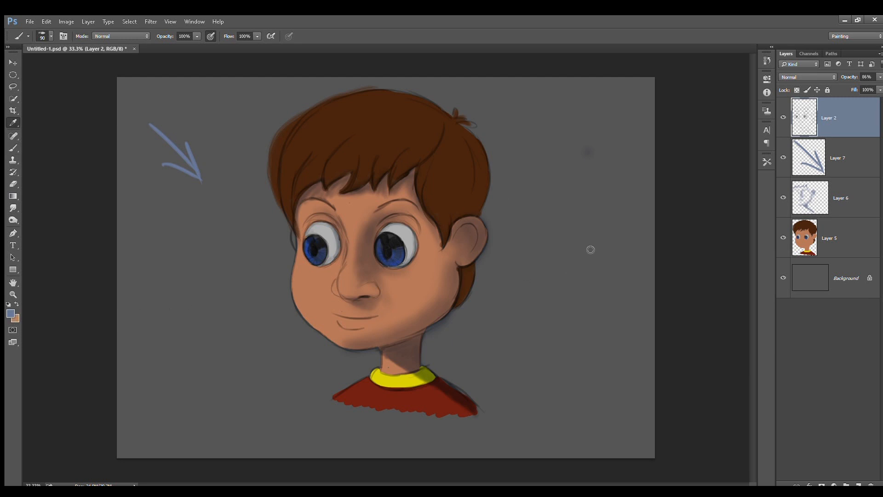
key(b)
key(comma)
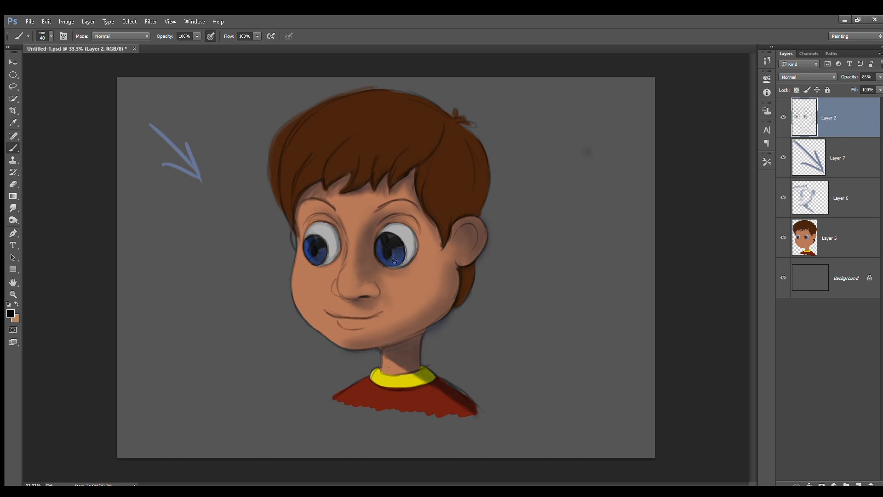
drag(342, 328, 364, 327)
Add a new layer above the line art and choose a lighter peach based on the sampled skin colour for the brush.
click(858, 484)
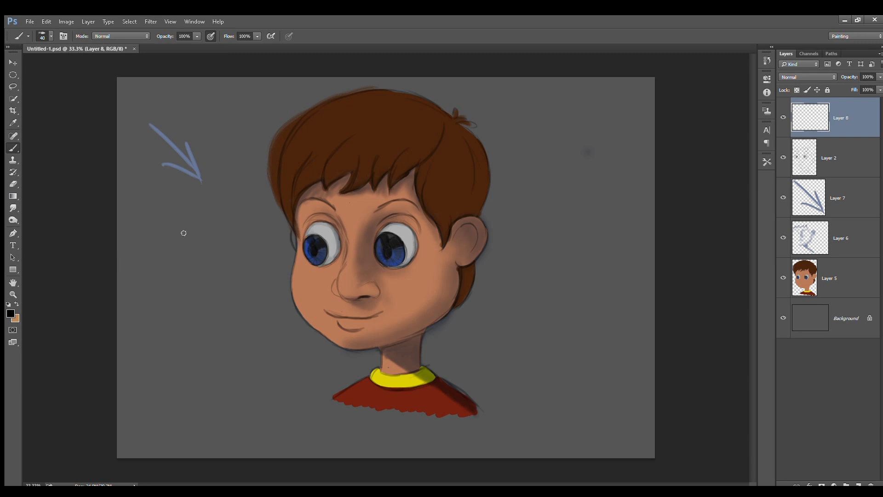
click(12, 123)
click(357, 218)
click(10, 313)
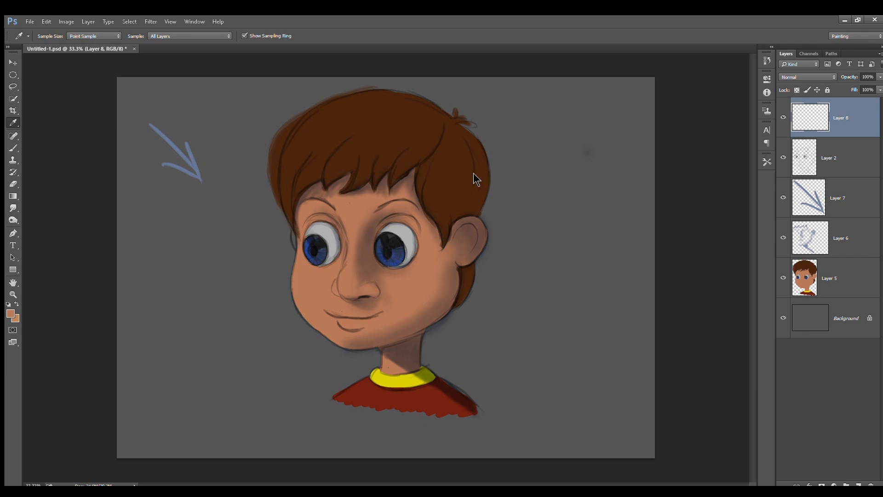
click(550, 130)
click(740, 128)
click(15, 148)
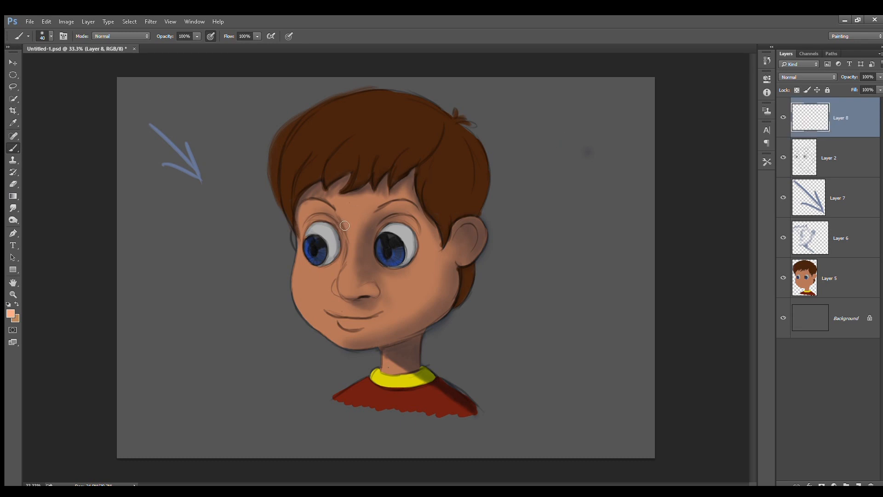
Adjust the brush size and paint peach highlights on the forehead and down the nose bridge.
key(bracketright)
key(bracketright)
key(bracketright)
key(bracketright)
key(bracketright)
key(bracketright)
click(187, 36)
click(263, 62)
drag(354, 243, 347, 276)
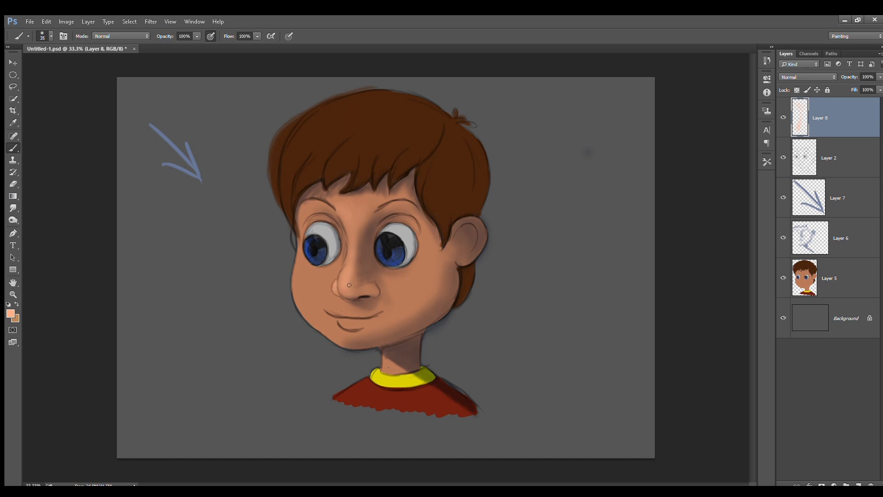
Rework the nose bridge highlight and brighten the nose tip and nostril with the brush at size 50.
mouse_move(349, 244)
mouse_down()
mouse_move(345, 265)
mouse_move(335, 212)
mouse_move(350, 245)
mouse_up()
key(ctrl+z)
mouse_move(332, 205)
mouse_down()
mouse_move(352, 236)
mouse_move(351, 264)
mouse_up()
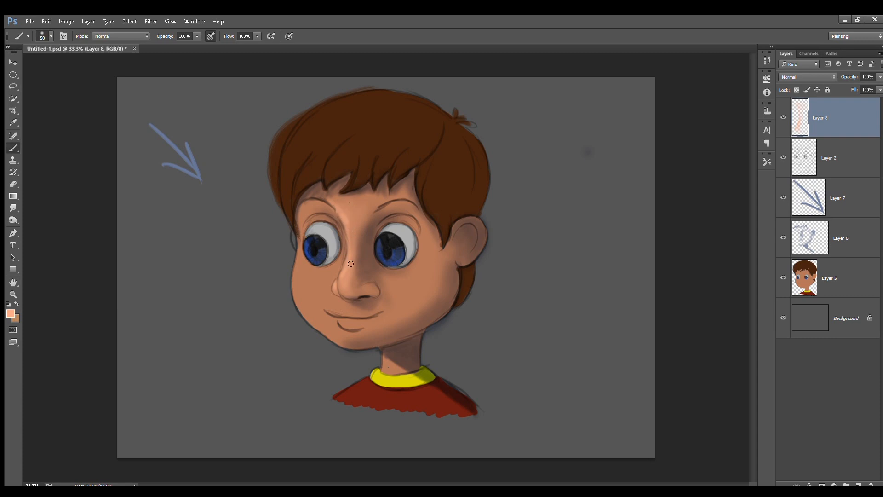
drag(347, 227, 357, 256)
key(ctrl+z)
drag(343, 278, 346, 287)
drag(365, 286, 380, 293)
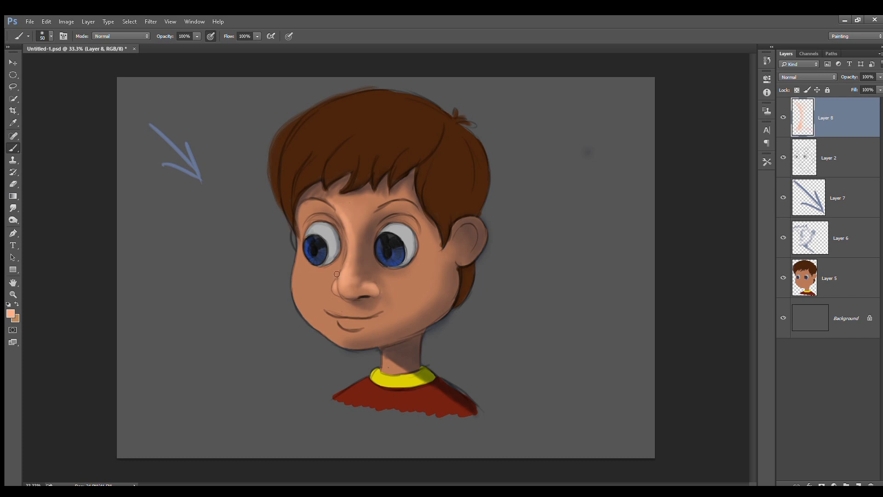
Enlarge the brush to 125 and paint soft peach highlights on both cheeks.
key(bracketright)
key(bracketright)
key(bracketright)
key(bracketright)
mouse_move(322, 301)
mouse_down()
mouse_move(310, 286)
mouse_move(338, 281)
mouse_move(311, 283)
mouse_move(341, 273)
mouse_up()
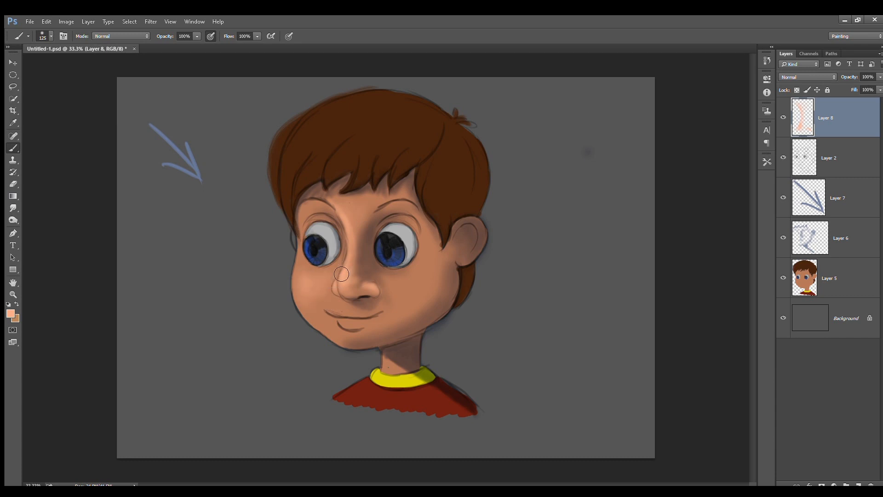
drag(318, 312, 312, 301)
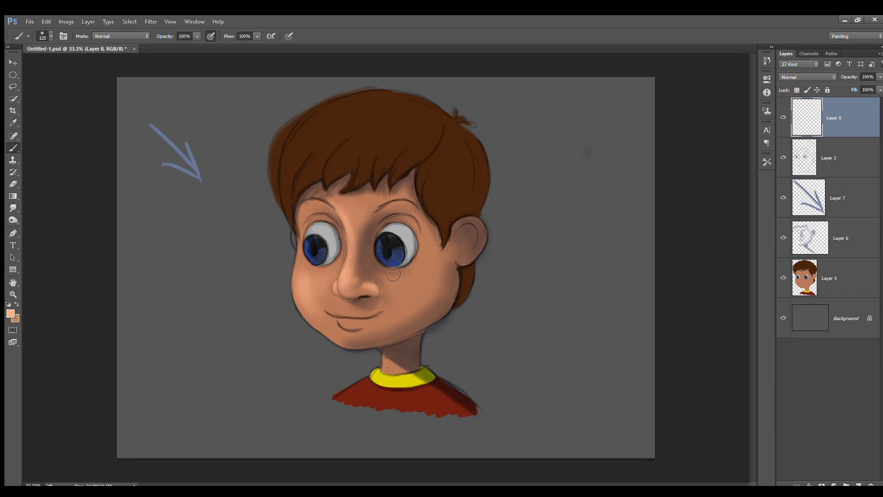
drag(325, 299, 332, 303)
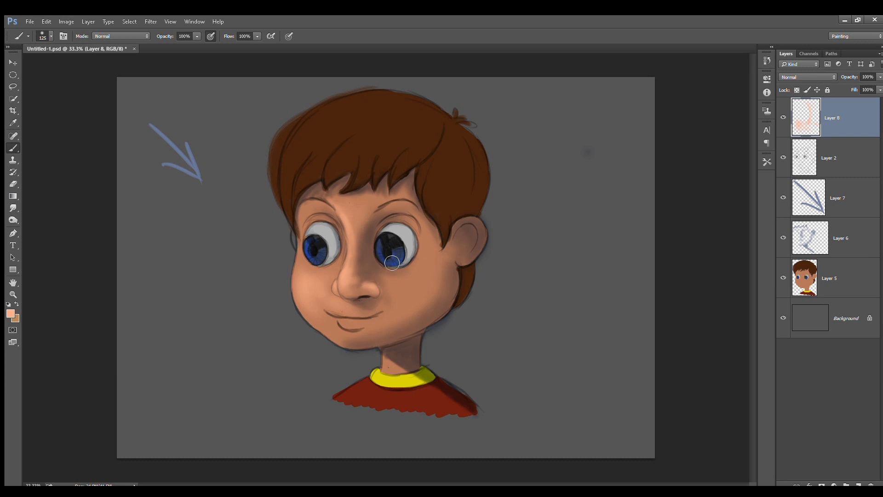
drag(399, 289, 437, 277)
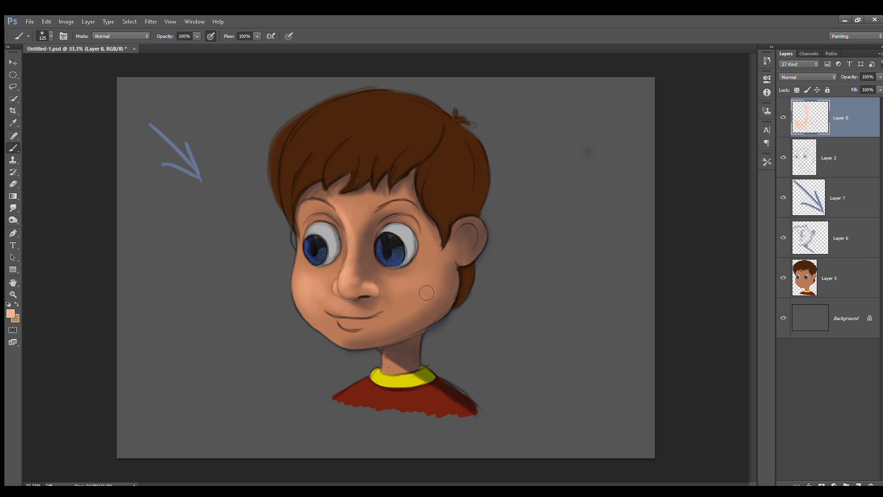
mouse_move(442, 269)
mouse_down()
mouse_move(448, 250)
mouse_move(430, 266)
mouse_up()
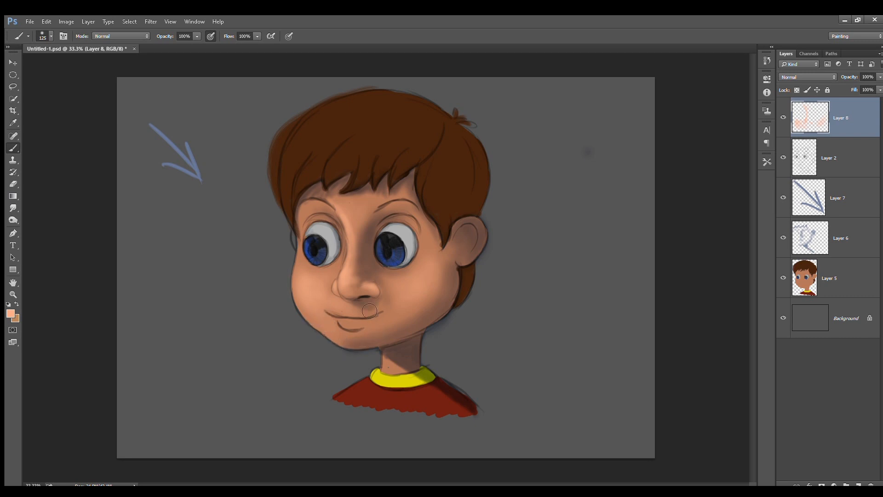
Reduce the brush and highlight the lower lip, both upper eyelids and the nose bridge.
key(bracketleft)
key(bracketleft)
key(bracketleft)
key(bracketleft)
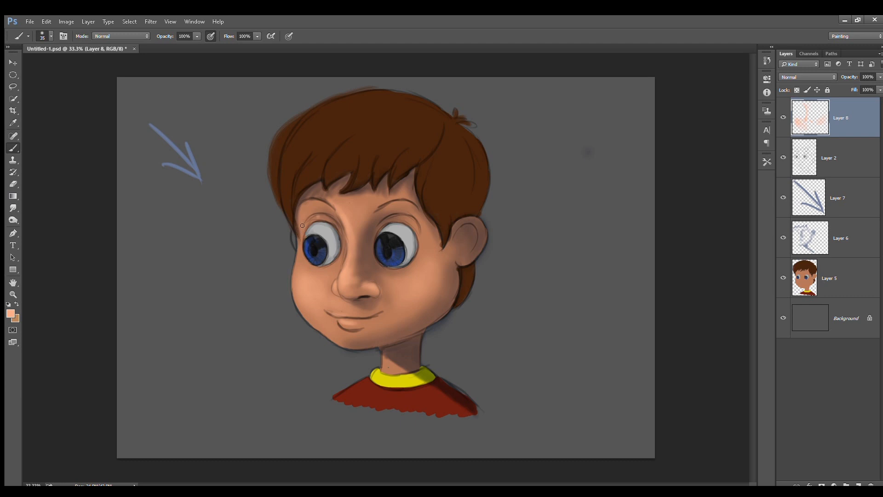
drag(333, 222, 337, 227)
drag(341, 228, 331, 221)
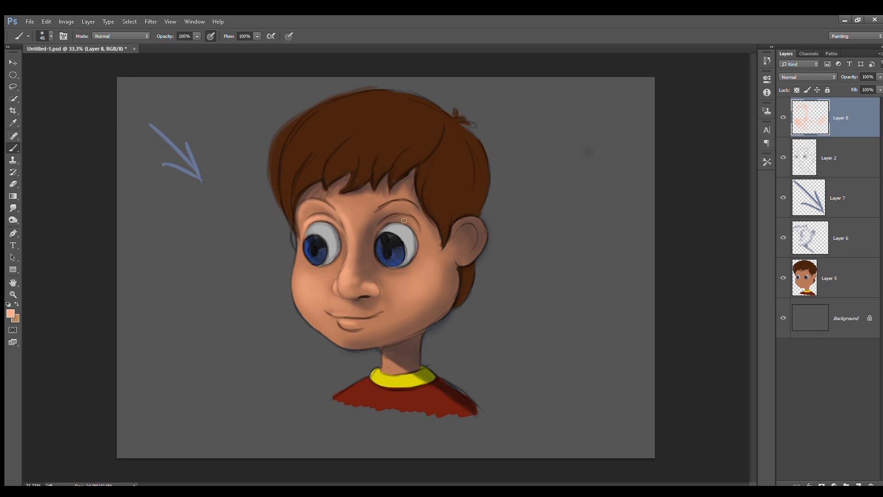
mouse_move(387, 220)
mouse_down()
mouse_move(415, 234)
mouse_move(386, 219)
mouse_move(369, 246)
mouse_move(405, 223)
mouse_move(394, 218)
mouse_move(419, 243)
mouse_move(429, 220)
mouse_up()
drag(345, 269, 348, 251)
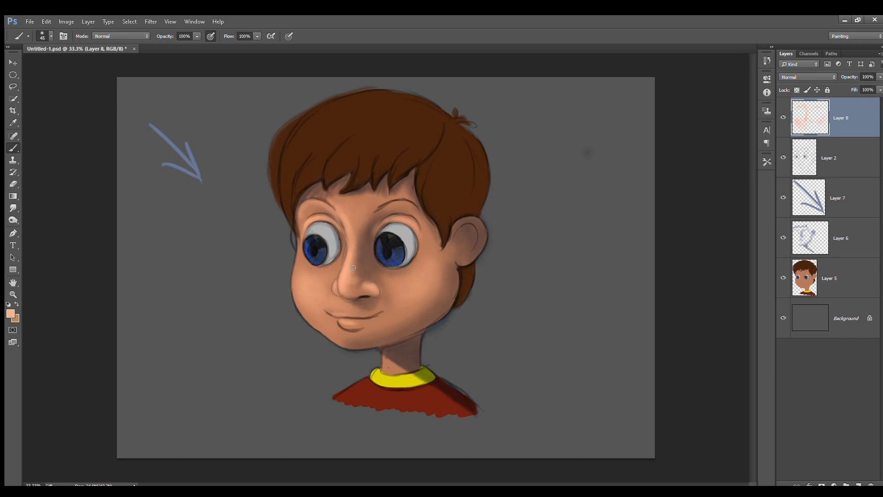
Select the Multiply shading layer, Layer 6, and choose a blue shadow colour for the brush.
key(e)
click(839, 238)
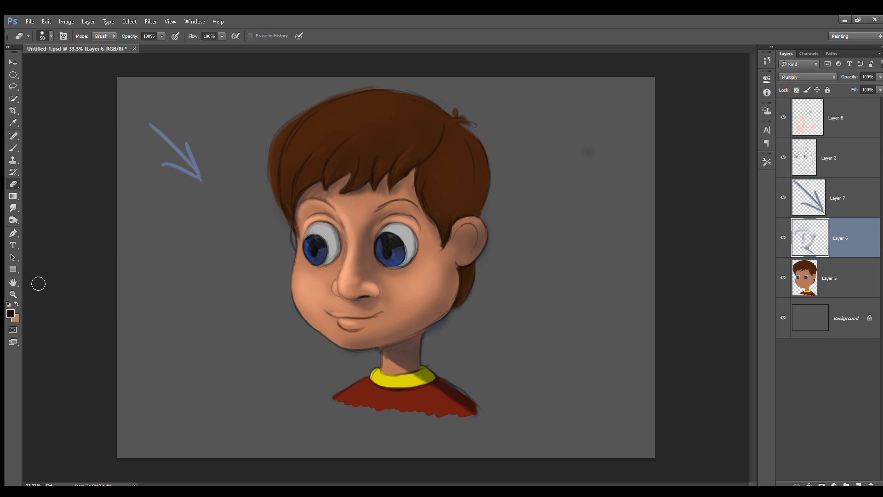
key(i)
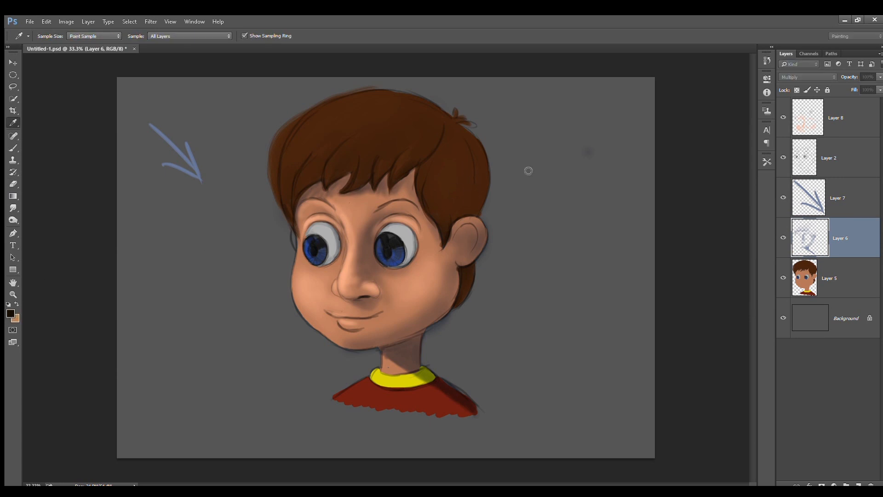
click(550, 193)
click(700, 128)
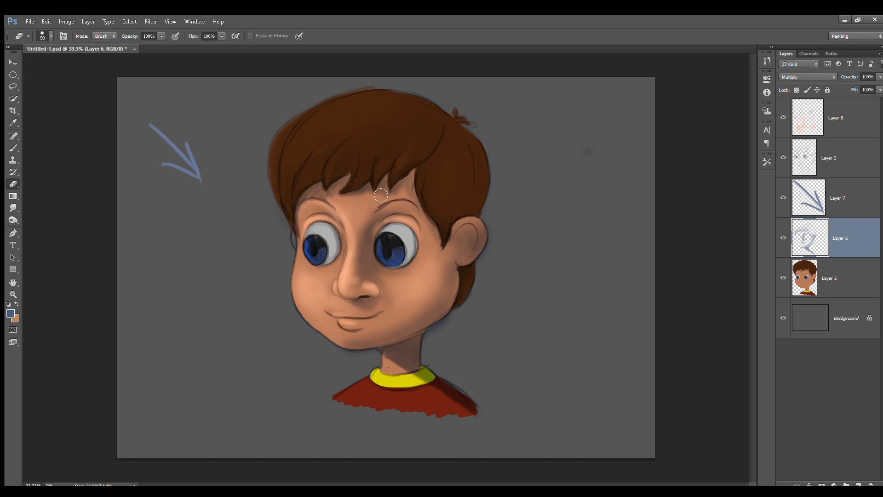
key(b)
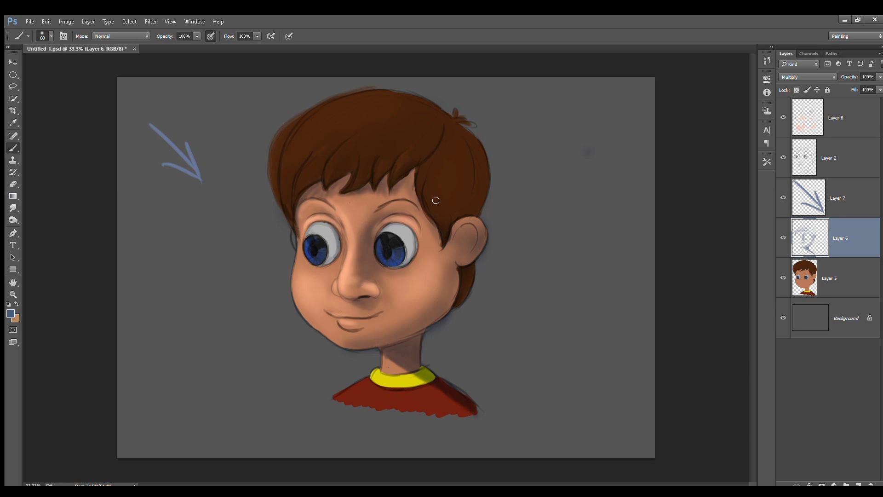
Shade the hair with the brush at size 150 and deepen the shadows between the strands at size 90.
key(bracketright)
key(bracketright)
key(bracketright)
key(bracketright)
key(bracketright)
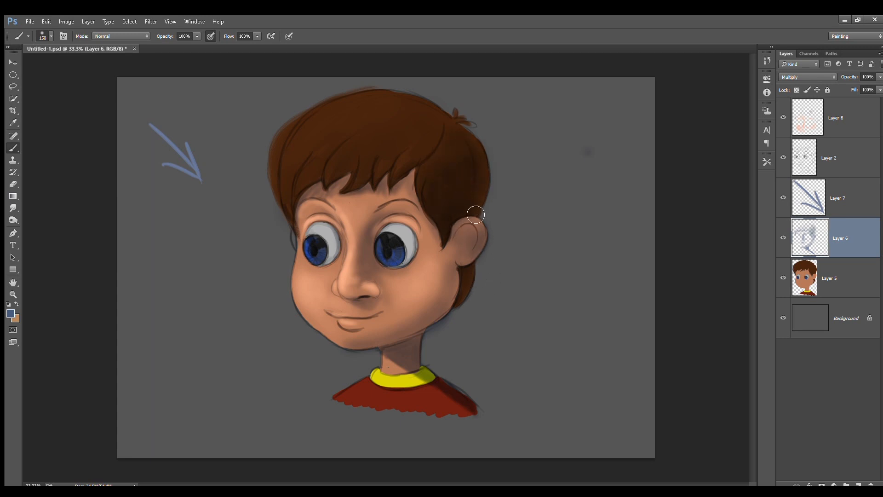
key(bracketleft)
key(bracketleft)
key(bracketleft)
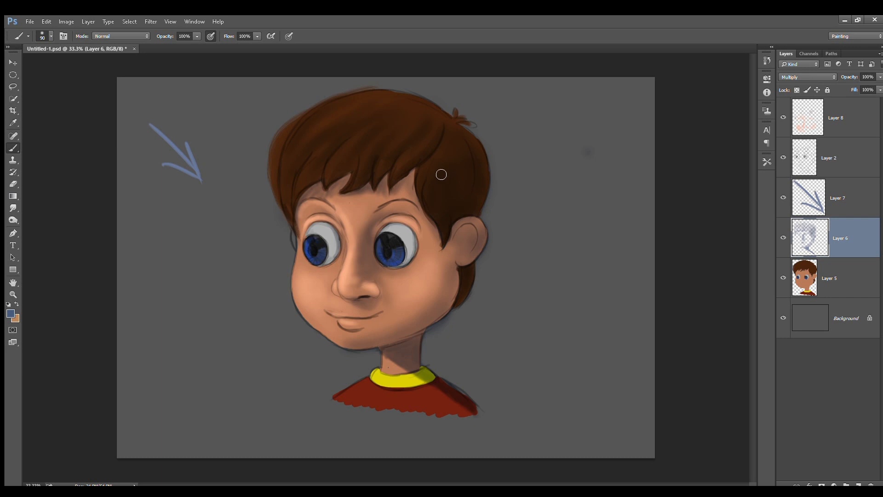
Return to the highlight layer, Layer 8, and choose an orange-brown based on the sampled hair colour for the brush.
click(840, 120)
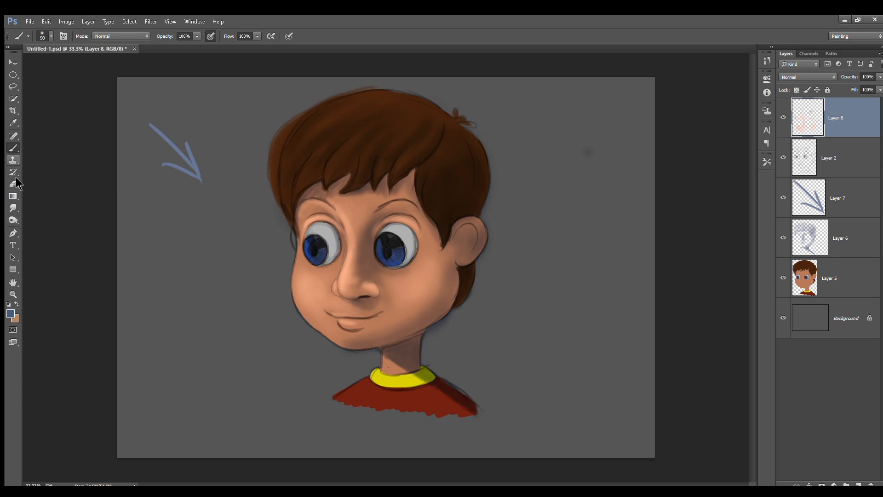
click(13, 123)
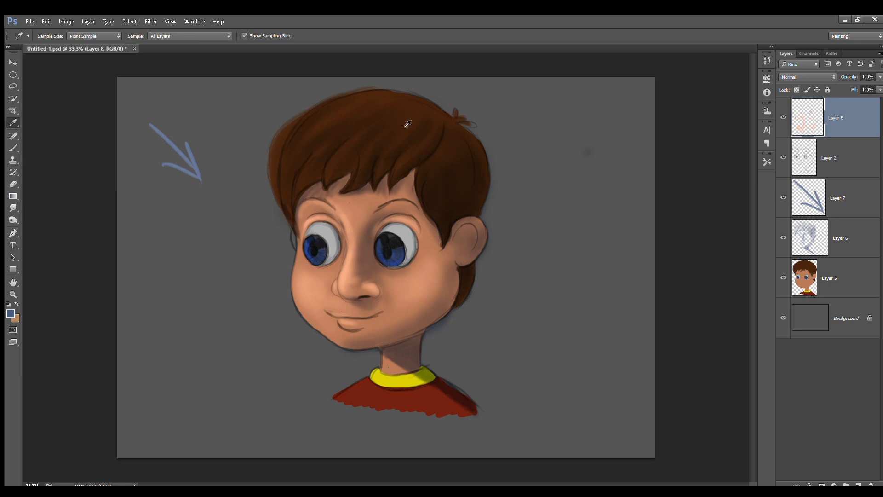
click(391, 100)
click(10, 313)
click(694, 122)
click(13, 147)
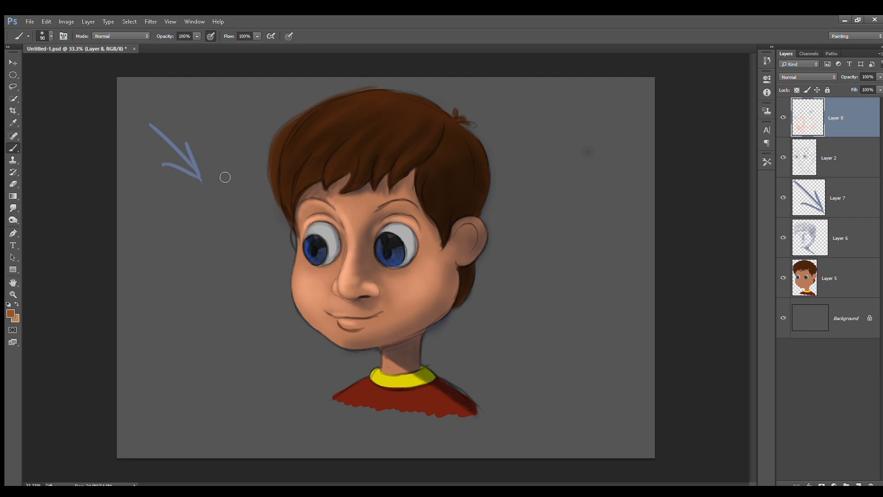
Choose a brush preset, set its size to 45 and paint orange-brown light along the hair's lit outer edge and crown.
right_click(239, 161)
click(323, 249)
click(332, 217)
click(199, 217)
key(bracketleft)
key(bracketleft)
drag(290, 222, 274, 184)
drag(275, 150, 284, 211)
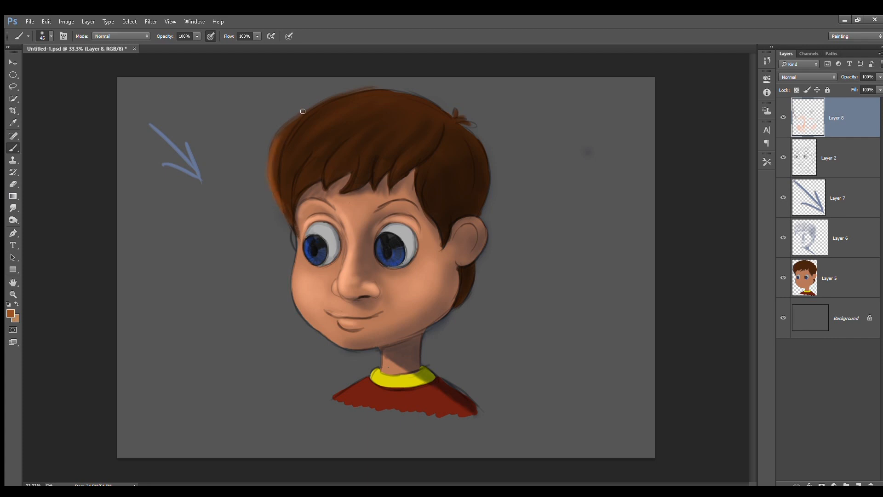
mouse_move(276, 152)
mouse_down()
mouse_move(321, 109)
mouse_move(359, 94)
mouse_move(439, 108)
mouse_up()
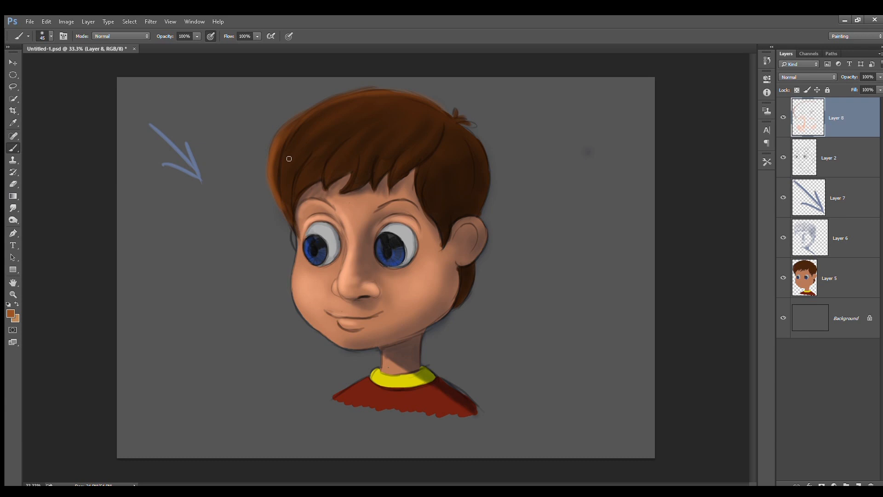
Paint orange-brown highlights along the individual fringe strands and the hair in front of the ear.
drag(301, 137, 292, 218)
mouse_move(297, 154)
mouse_down()
mouse_move(329, 123)
mouse_move(305, 190)
mouse_up()
mouse_move(336, 135)
mouse_down()
mouse_move(295, 205)
mouse_move(338, 131)
mouse_move(361, 124)
mouse_up()
drag(298, 129, 341, 108)
drag(328, 157, 385, 123)
drag(349, 187, 387, 129)
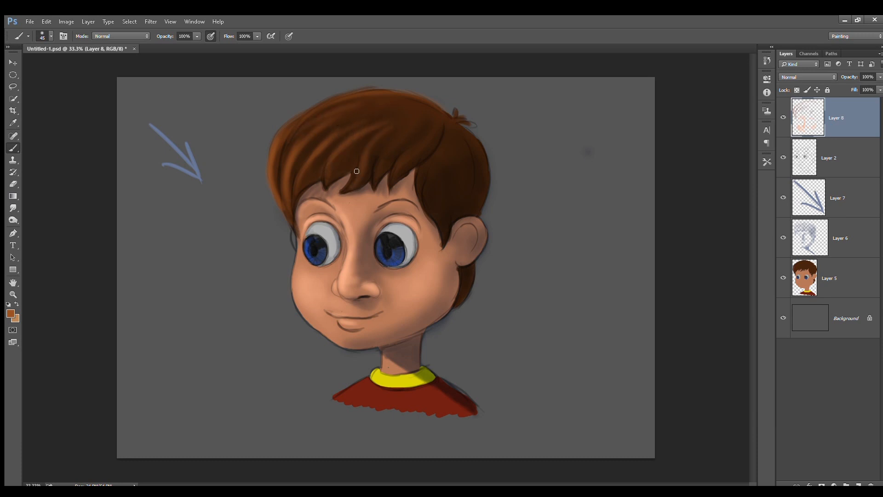
mouse_move(380, 160)
mouse_down()
mouse_move(420, 127)
mouse_move(399, 175)
mouse_up()
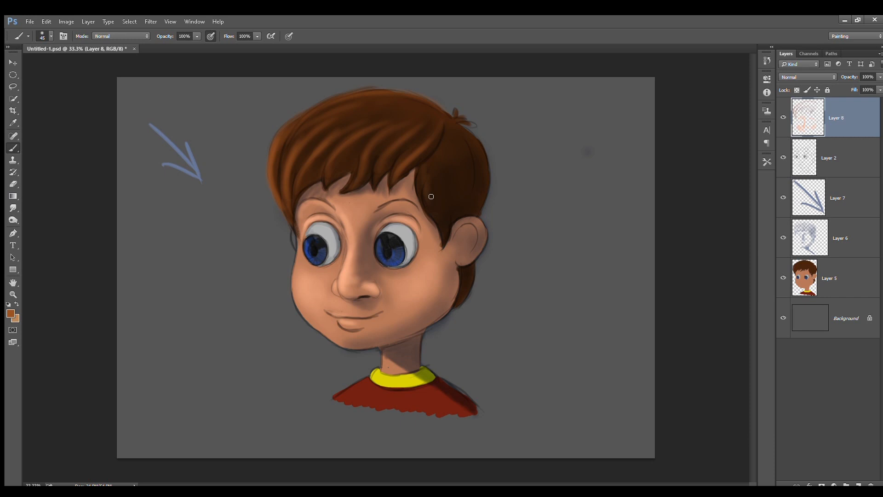
drag(430, 203, 442, 221)
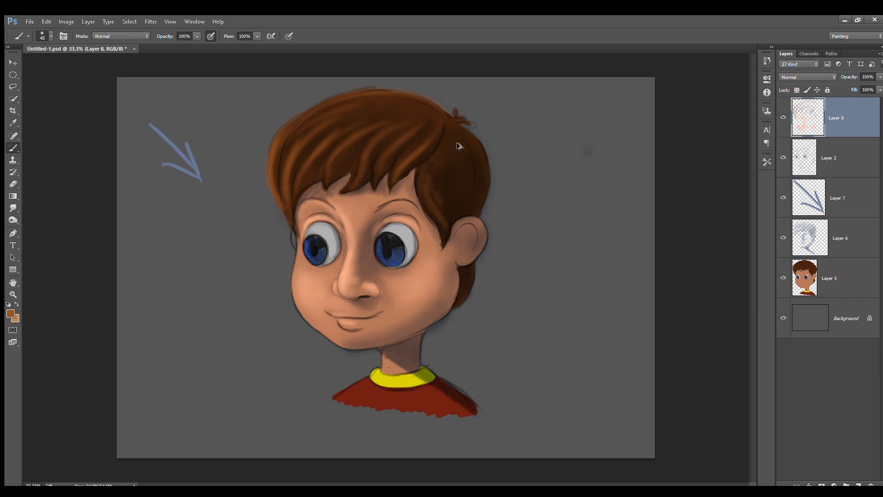
Undo the last three hair strokes and paint orange-brown light on the hair below the ear.
key(ctrl+alt+z)
key(ctrl+alt+z)
key(ctrl+alt+z)
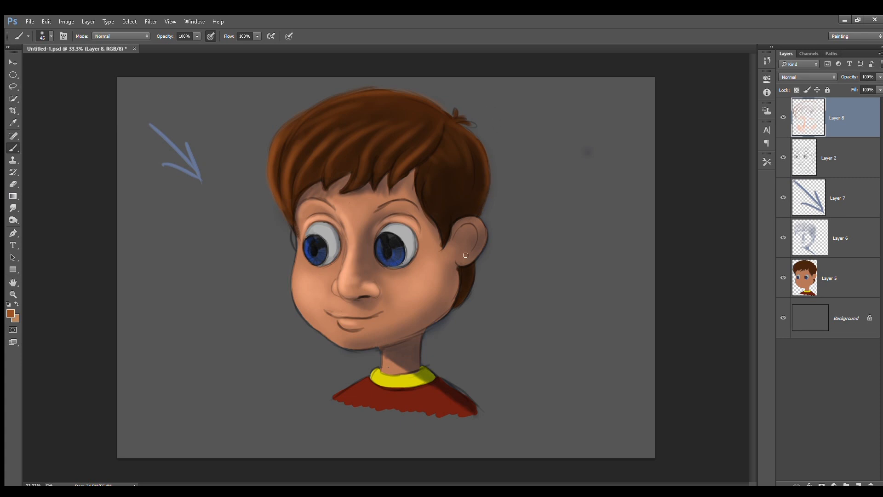
drag(470, 267, 459, 302)
Choose a bristle-style brush preset and paint fine orange-brown strands across the crown and the front of the fringe.
click(336, 275)
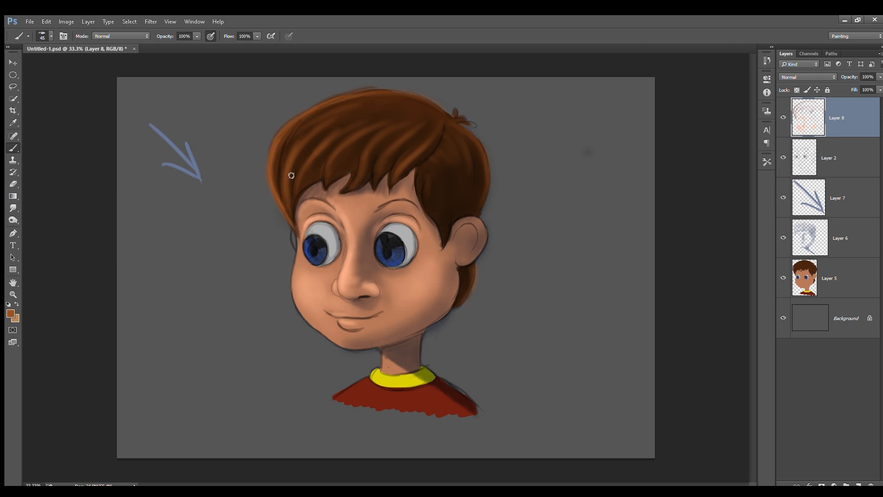
drag(342, 115, 374, 104)
drag(292, 140, 386, 99)
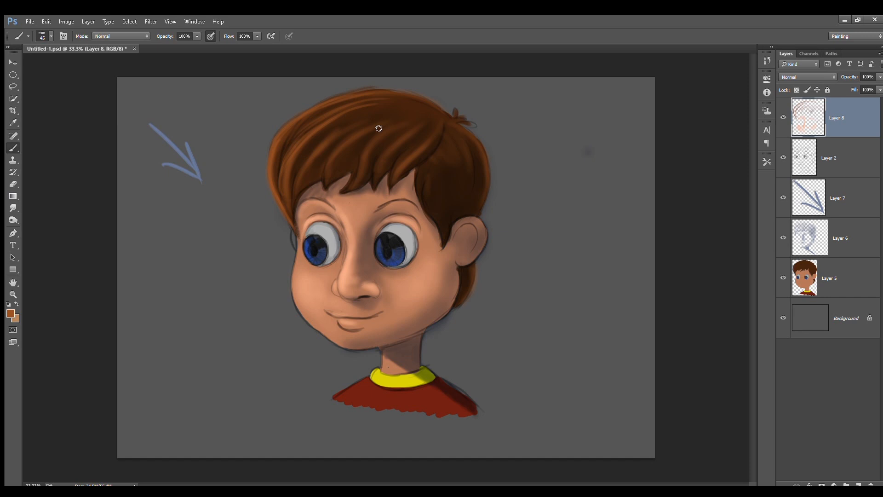
drag(336, 134, 386, 114)
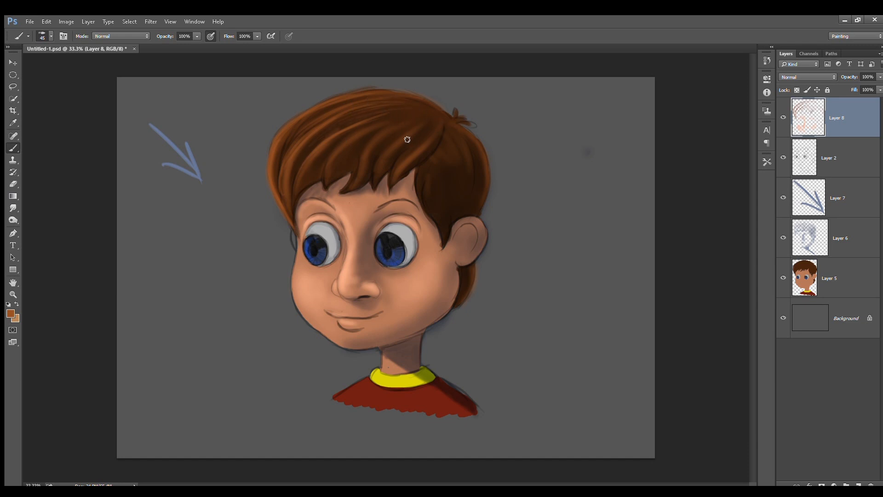
mouse_move(344, 134)
mouse_down()
mouse_move(325, 189)
mouse_move(340, 146)
mouse_up()
key(ctrl+z)
mouse_move(340, 149)
mouse_down()
mouse_move(427, 121)
mouse_move(369, 131)
mouse_up()
drag(421, 108, 368, 121)
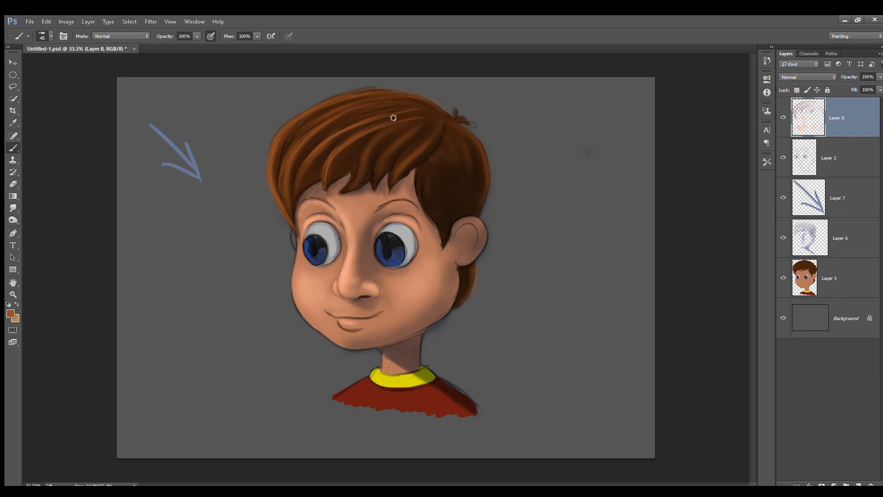
Add orange-brown strands along the top of the crown, the fringe nearest the ear and the hair below the ear.
mouse_move(425, 119)
mouse_down()
mouse_move(392, 150)
mouse_move(417, 131)
mouse_move(378, 180)
mouse_move(394, 145)
mouse_move(387, 153)
mouse_move(375, 185)
mouse_move(397, 140)
mouse_move(376, 187)
mouse_move(383, 155)
mouse_move(376, 187)
mouse_move(348, 190)
mouse_move(386, 132)
mouse_move(364, 169)
mouse_move(387, 132)
mouse_move(411, 132)
mouse_move(383, 138)
mouse_move(432, 125)
mouse_up()
mouse_move(386, 99)
mouse_down()
mouse_move(444, 112)
mouse_move(430, 105)
mouse_move(436, 111)
mouse_up()
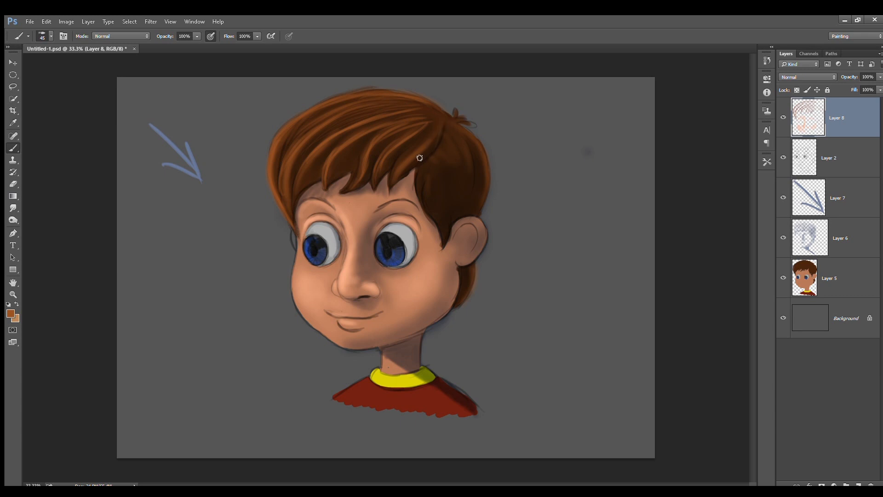
drag(431, 130, 390, 190)
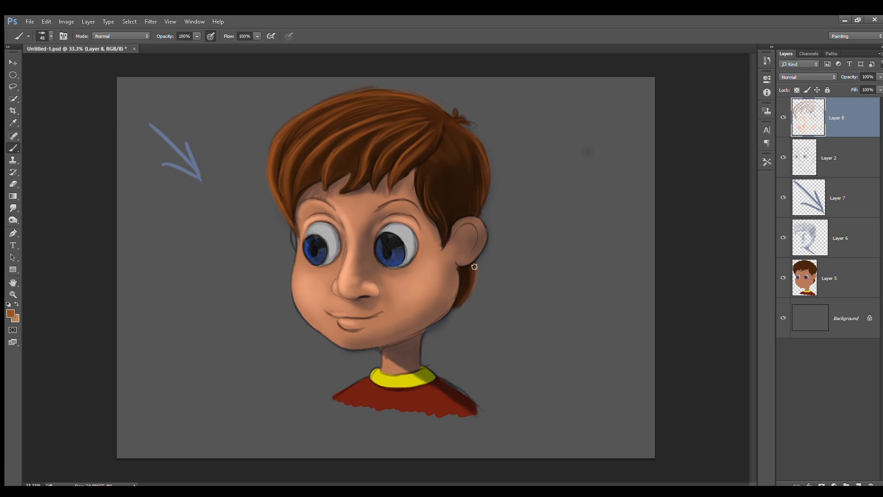
drag(473, 268, 456, 307)
Change the foreground colour to black and paint thin dark strands along the hair's lit outer edge and temple.
click(11, 313)
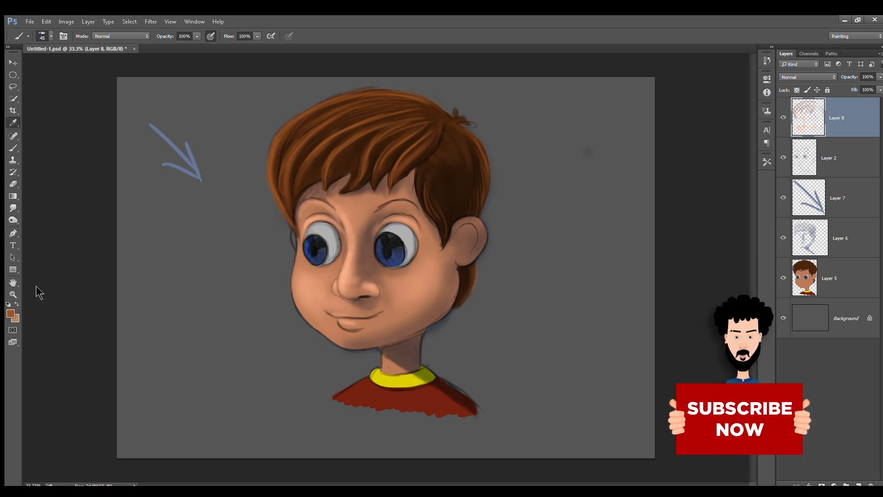
click(690, 128)
drag(278, 156, 280, 193)
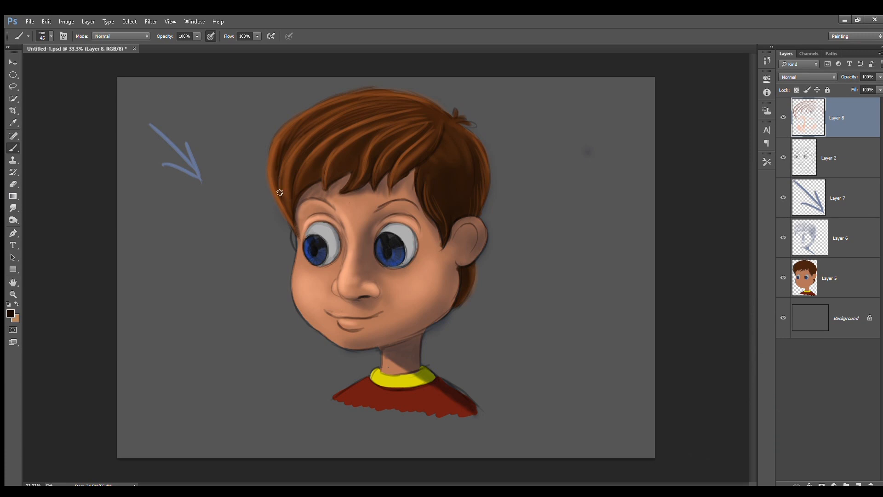
drag(275, 159, 295, 221)
drag(277, 174, 293, 220)
drag(294, 167, 294, 219)
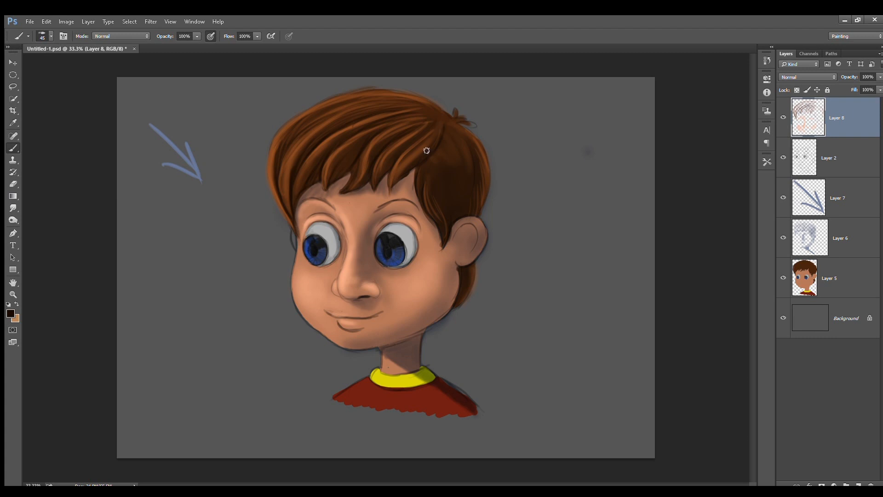
Paint thin black strands from the parting near the crown through the hair above the ear.
drag(444, 124, 431, 149)
mouse_move(438, 164)
mouse_down()
mouse_move(449, 176)
mouse_move(445, 197)
mouse_up()
drag(451, 142, 469, 197)
Paint dark hairs over both eyebrows and darken the upper lid line of the eye nearer the ear.
drag(375, 212, 410, 201)
mouse_move(398, 203)
mouse_down()
mouse_move(418, 214)
mouse_move(398, 199)
mouse_up()
drag(410, 203, 424, 216)
drag(334, 208, 315, 198)
drag(301, 200, 341, 209)
drag(376, 239, 413, 240)
Switch to Layer 2 and darken the line between the lips with black strokes.
click(829, 158)
drag(332, 317, 382, 311)
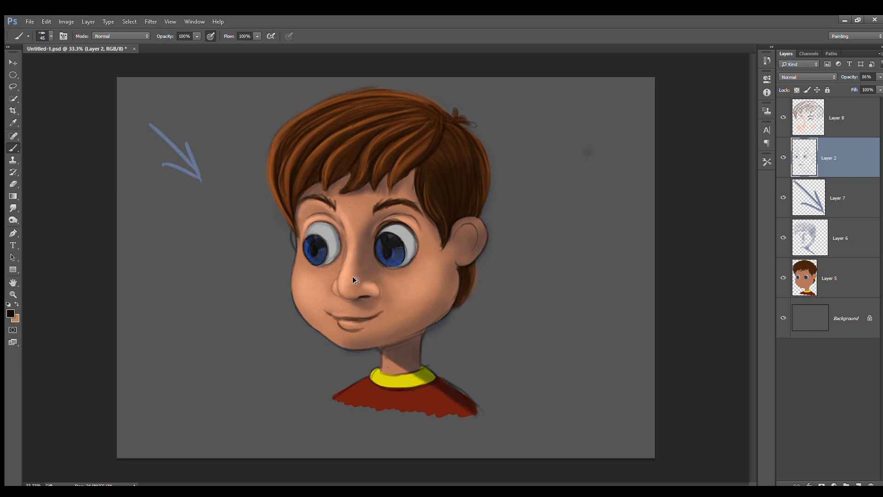
ctrl+click(342, 317)
drag(337, 318, 373, 316)
drag(372, 318, 382, 312)
Return to Layer 8 and outline the rims of both eyes in black.
click(822, 133)
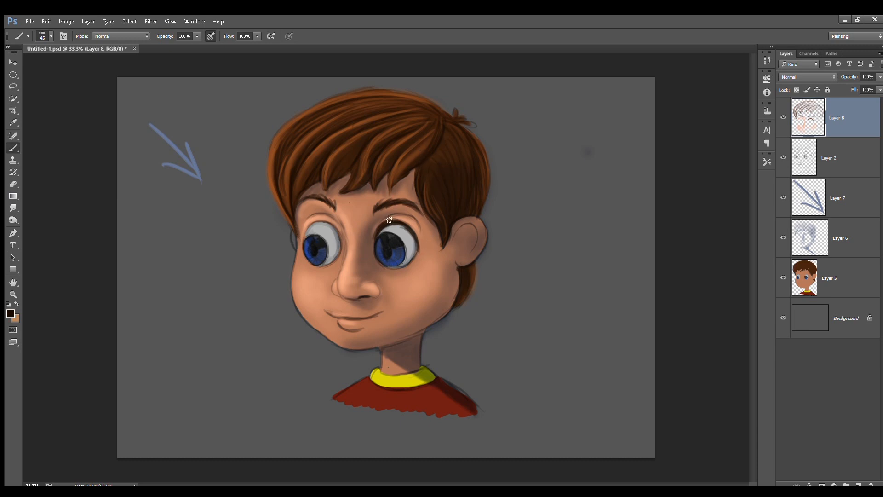
mouse_move(386, 218)
mouse_down()
mouse_move(416, 218)
mouse_move(395, 218)
mouse_move(417, 221)
mouse_move(401, 218)
mouse_move(421, 230)
mouse_move(411, 218)
mouse_move(423, 244)
mouse_up()
mouse_move(313, 226)
mouse_down()
mouse_move(326, 221)
mouse_move(340, 236)
mouse_move(336, 260)
mouse_up()
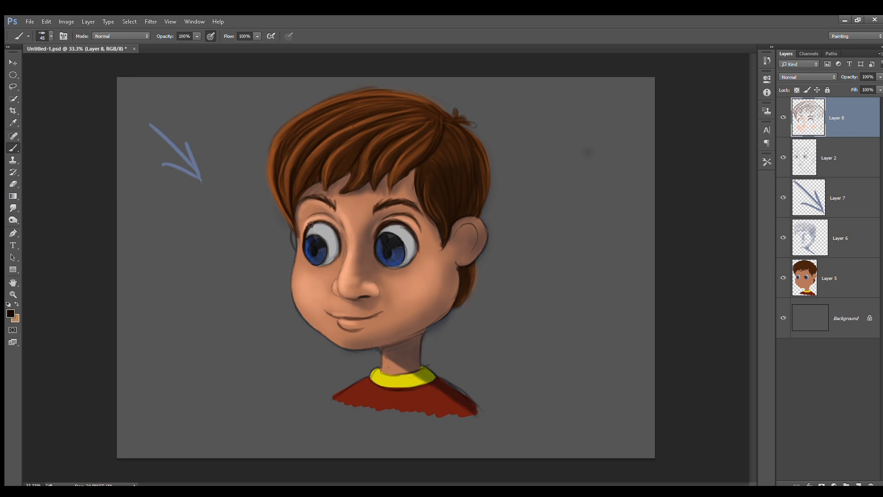
mouse_move(306, 230)
mouse_down()
mouse_move(312, 265)
mouse_move(303, 254)
mouse_move(325, 263)
mouse_up()
Choose the soft round brush at size 45, shade the inside of the ear and undo the stray strokes.
click(548, 135)
key(ctrl+z)
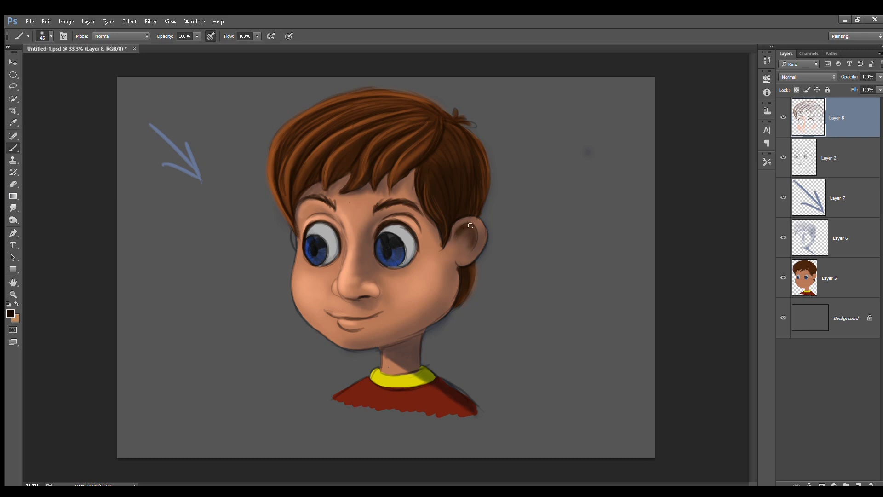
drag(473, 241, 463, 257)
mouse_move(416, 335)
mouse_down()
mouse_move(385, 348)
mouse_move(418, 335)
mouse_move(415, 356)
mouse_move(416, 335)
mouse_up()
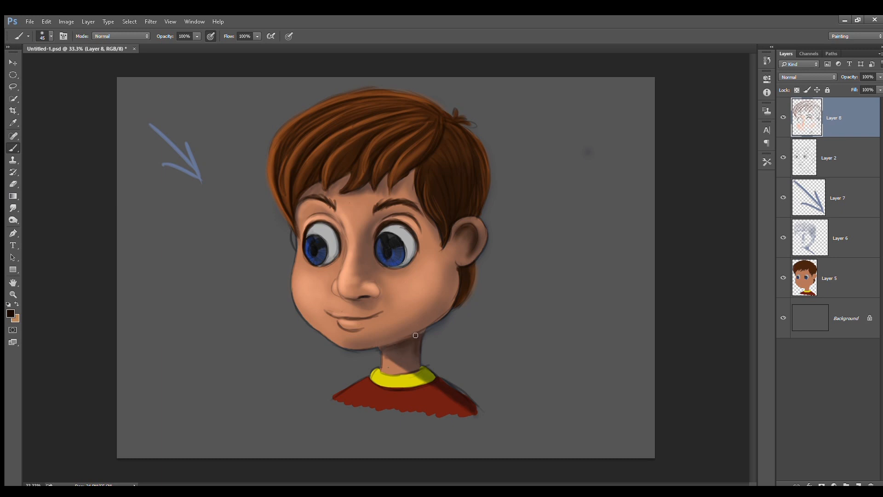
key(ctrl+z)
key(ctrl+alt+z)
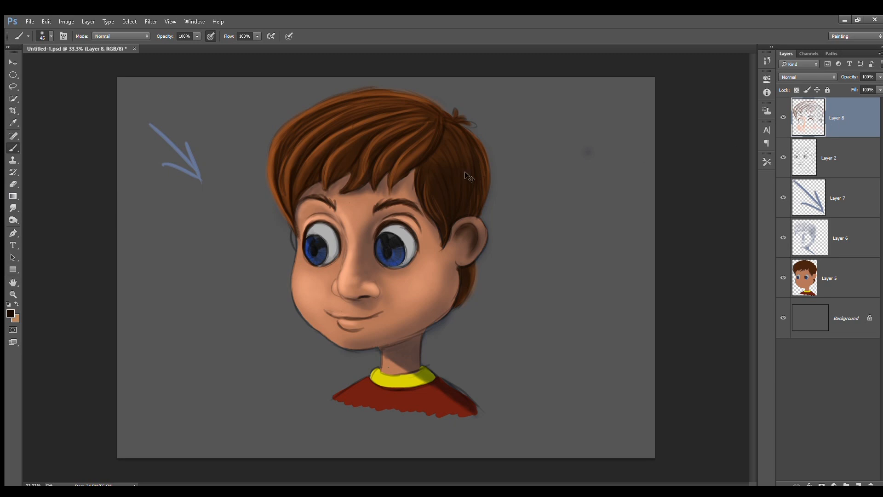
Create a new layer above Layer 8 and choose a pale pink based on the sampled cheek colour for the brush.
click(858, 484)
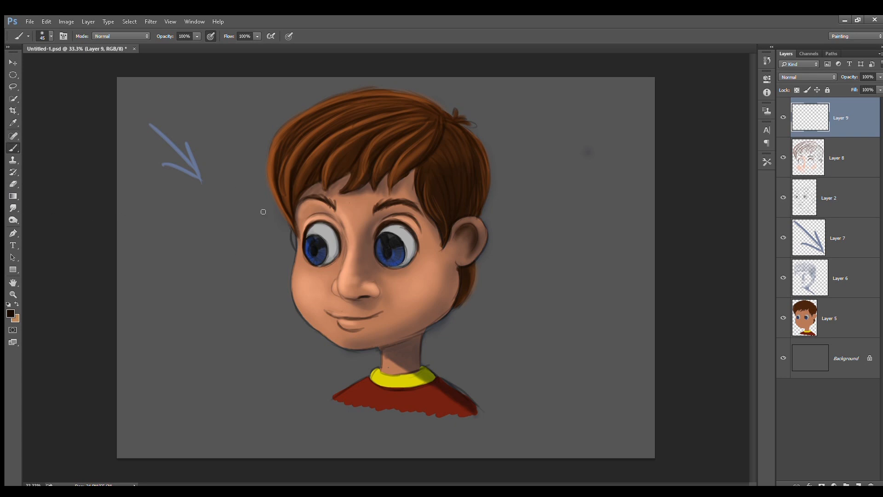
click(13, 123)
click(424, 280)
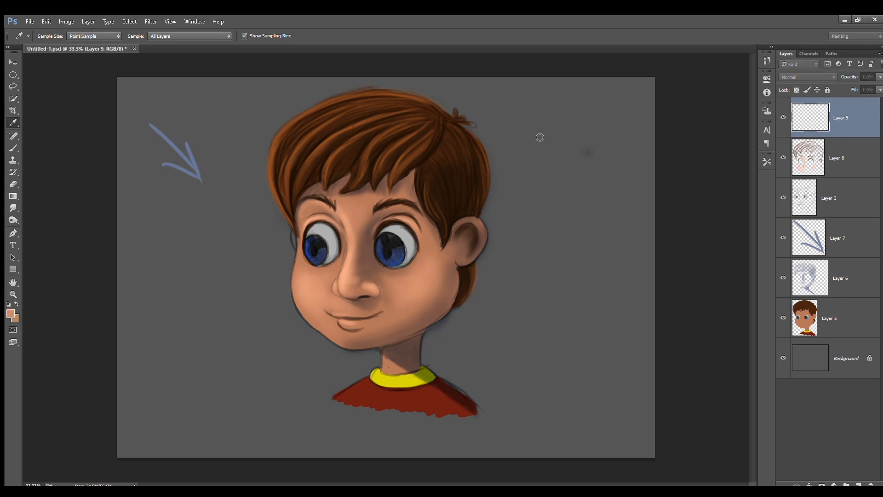
click(690, 123)
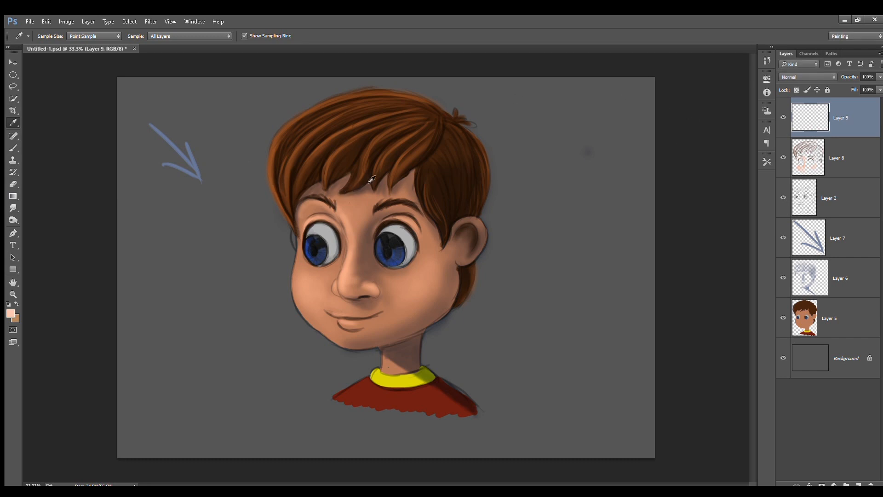
click(13, 147)
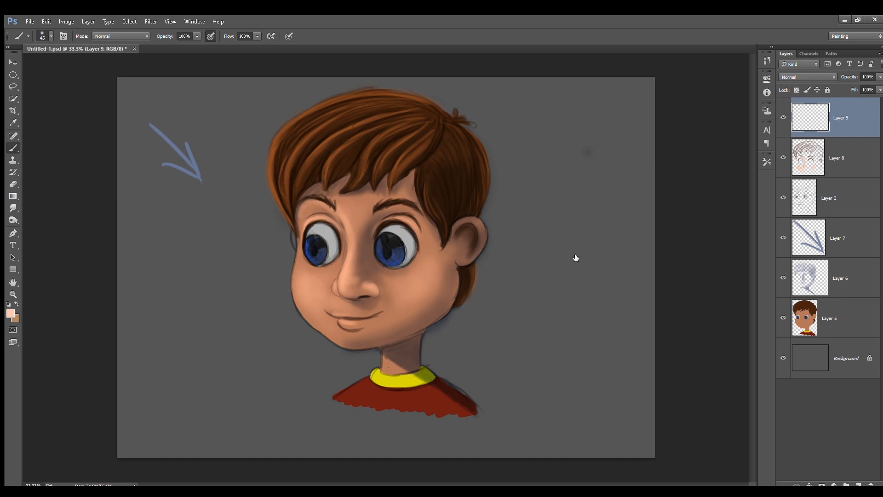
Undo the test stroke beside the head and paint pale pink highlights on the nose with the brush at size 30.
drag(506, 178, 508, 200)
key(ctrl+z)
mouse_move(339, 277)
mouse_down()
mouse_move(348, 295)
mouse_move(347, 263)
mouse_up()
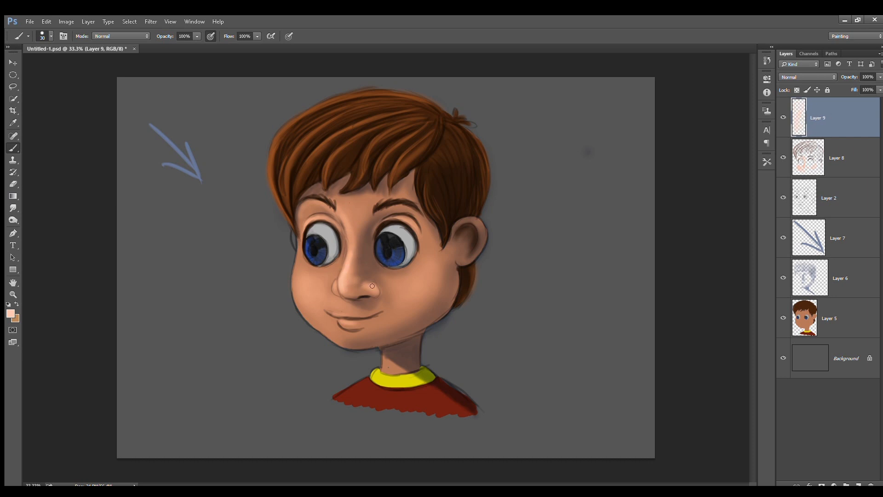
mouse_move(363, 283)
mouse_down()
mouse_move(377, 286)
mouse_move(333, 295)
mouse_up()
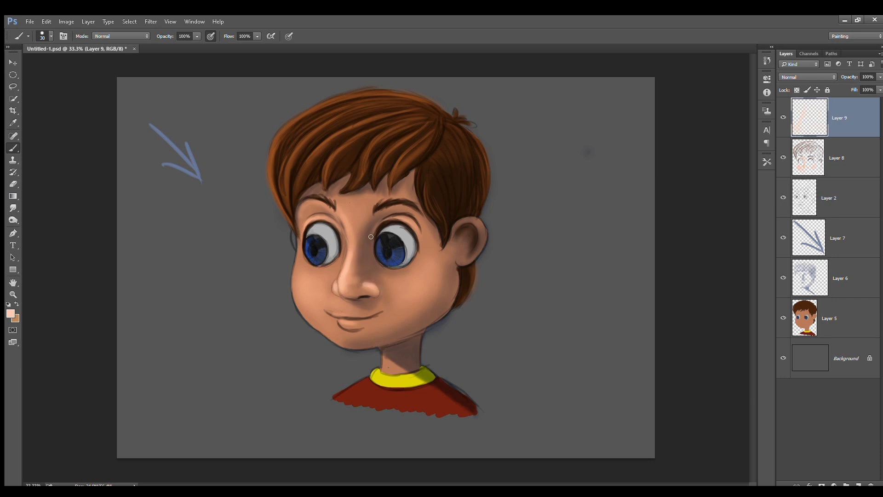
Paint soft pale highlights on the upper eyelids and the bridge of the nose, redoing unwanted strokes at brush size 50.
mouse_move(306, 222)
mouse_down()
mouse_move(302, 234)
mouse_move(312, 221)
mouse_up()
key(ctrl+alt+z)
key(ctrl+alt+z)
mouse_move(306, 225)
mouse_down()
mouse_move(303, 233)
mouse_move(330, 219)
mouse_up()
key(ctrl+alt+z)
drag(343, 208, 352, 237)
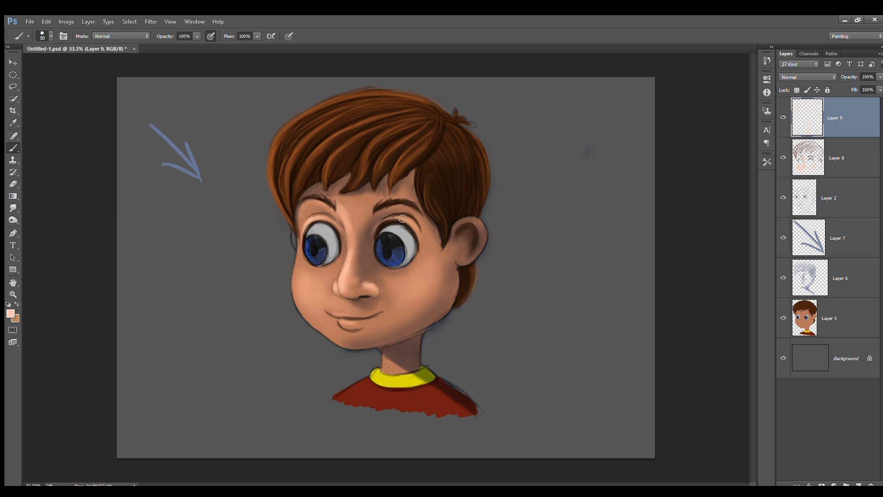
mouse_move(382, 224)
mouse_down()
mouse_move(372, 242)
mouse_move(418, 235)
mouse_up()
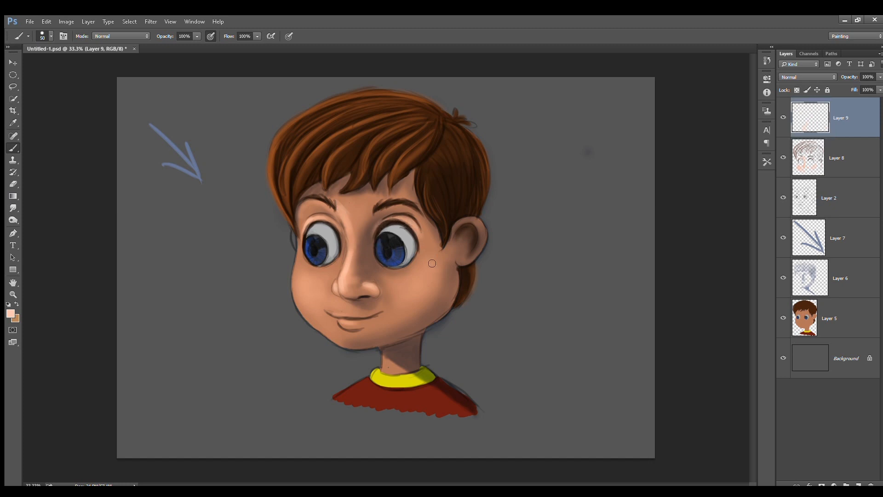
Try extra pale highlights on the nose and along the upper lip with the brush at size 30.
drag(350, 282, 354, 257)
key(ctrl+alt+z)
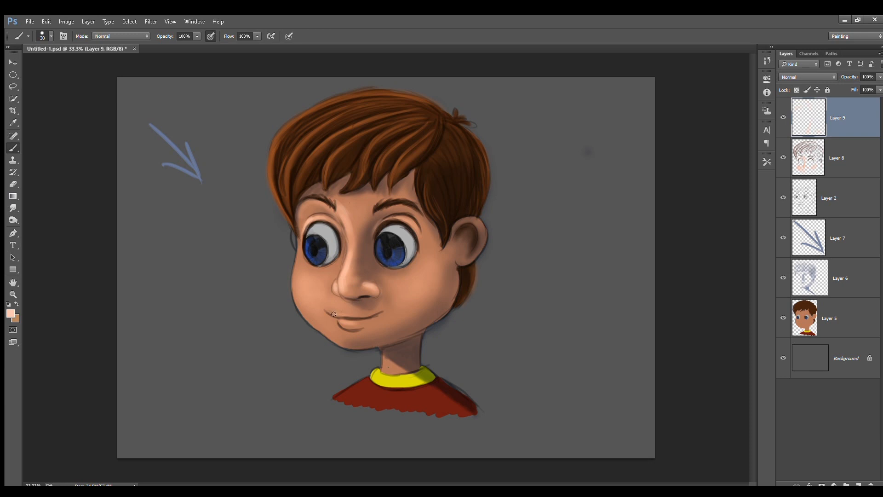
drag(332, 313, 349, 315)
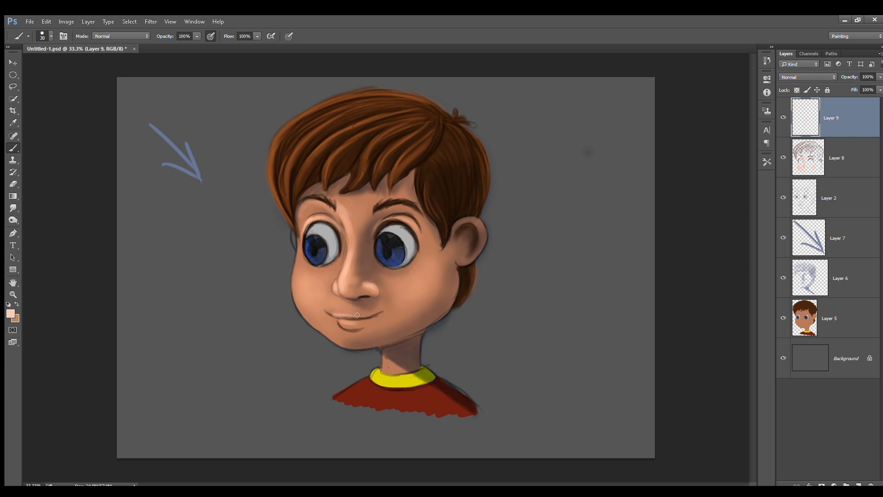
key(ctrl+alt+z)
key(ctrl+alt+z)
key(ctrl+alt+z)
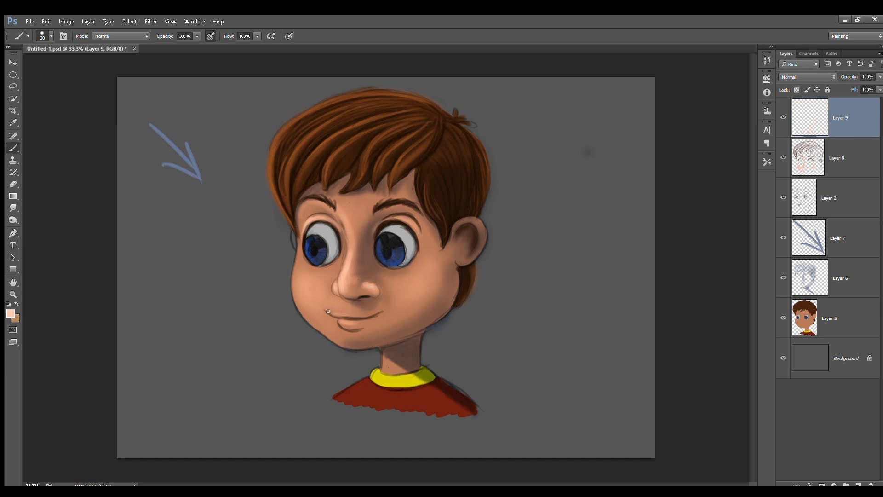
Paint fine pale pink highlights on the lips with the brush at size 20, undoing the stroke at the mouth corner.
drag(328, 311, 341, 315)
key(ctrl+alt+z)
drag(339, 320, 343, 322)
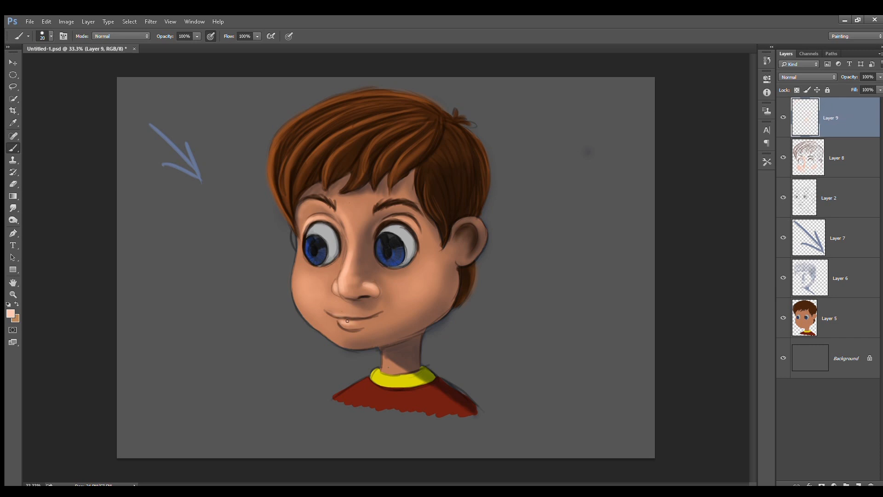
drag(369, 317, 372, 316)
Try a soft pale highlight on the chin with the brush at size 70.
drag(341, 339, 346, 338)
key(bracketright)
key(ctrl+z)
key(ctrl+z)
key(ctrl+z)
key(ctrl+z)
key(ctrl+z)
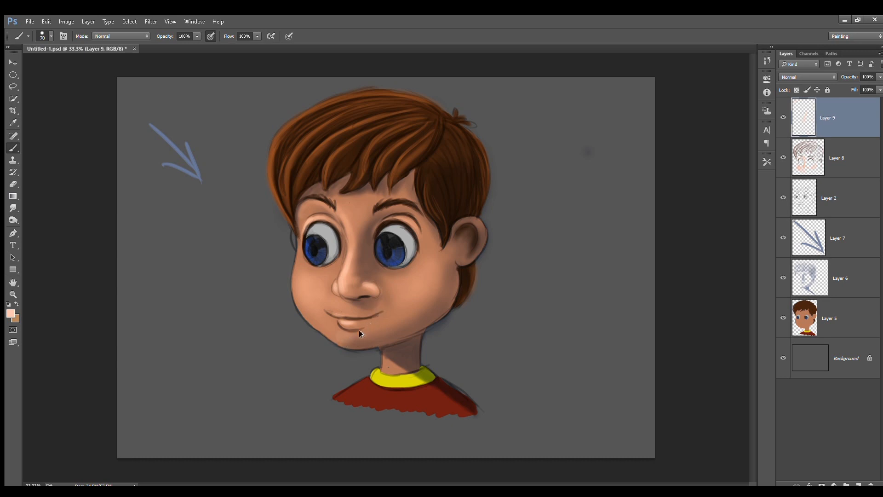
drag(338, 337, 354, 341)
key(ctrl+z)
key(ctrl+z)
key(ctrl+z)
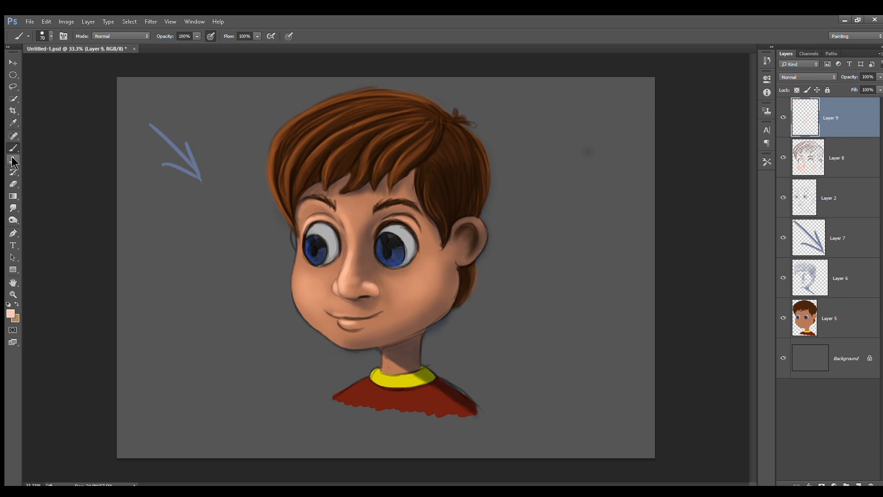
Shade the underside of the chin and the jawline with sampled and darkened skin browns at brush size 70.
click(13, 122)
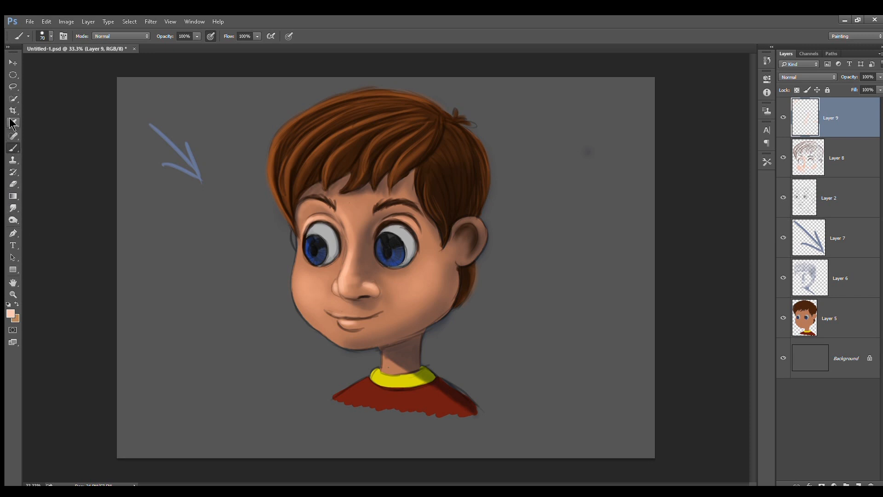
click(363, 256)
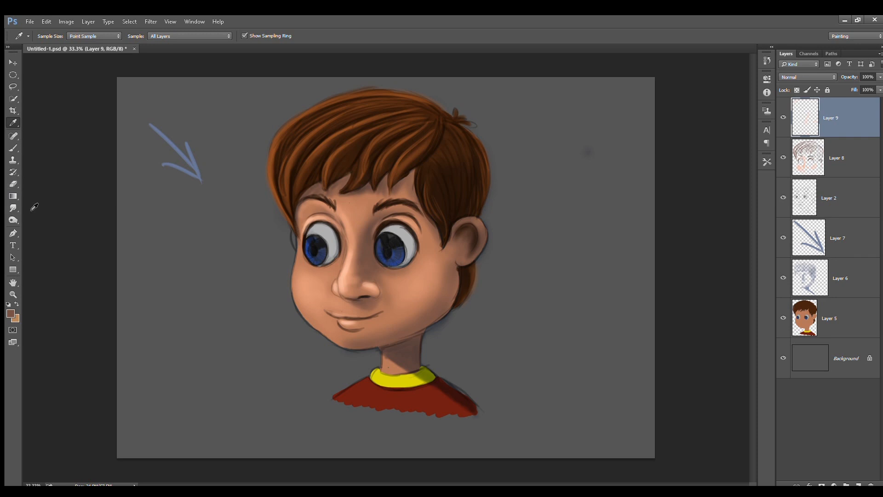
click(13, 148)
drag(370, 348, 389, 340)
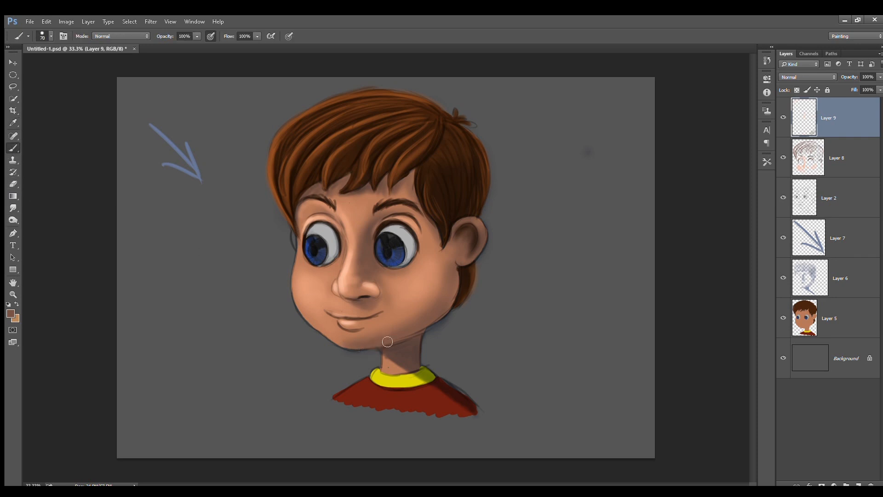
key(i)
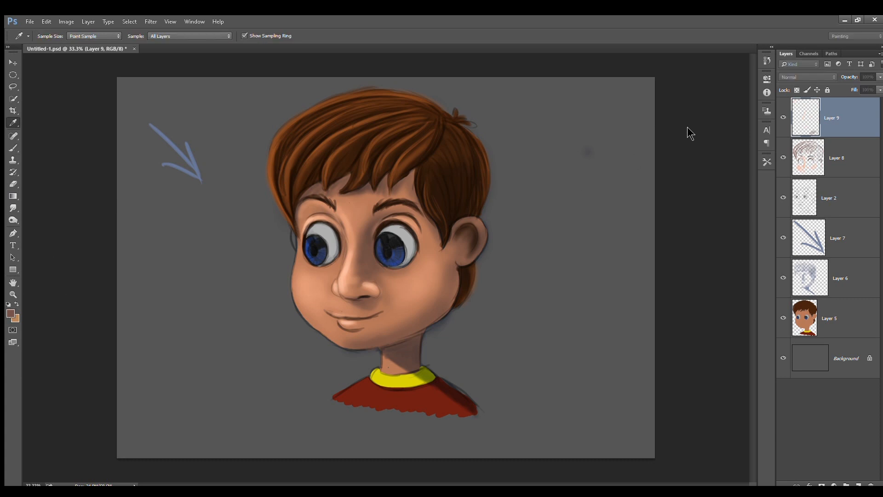
key(b)
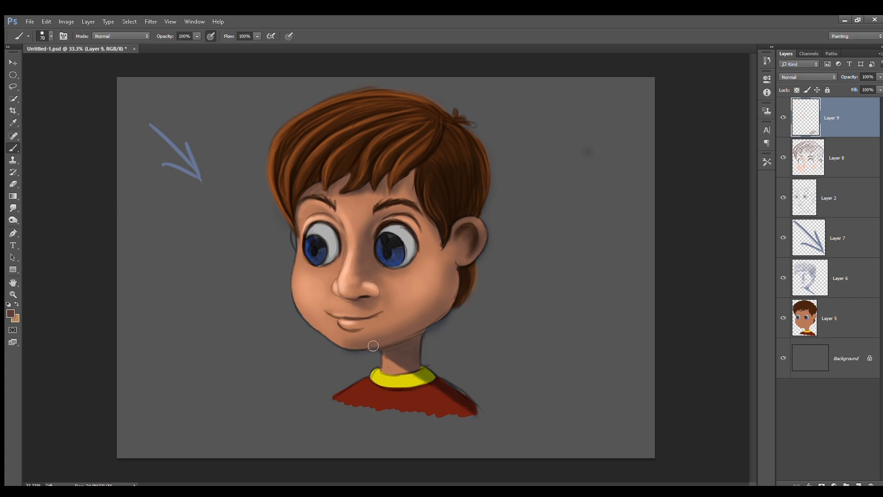
mouse_move(377, 346)
mouse_down()
mouse_move(404, 331)
mouse_move(361, 350)
mouse_move(428, 319)
mouse_move(417, 324)
mouse_move(451, 286)
mouse_up()
drag(334, 341, 366, 348)
Sample a pale skin tone and lighten the lower edge of the chin and the cheek beside it, undoing the unwanted stroke.
click(14, 123)
click(336, 268)
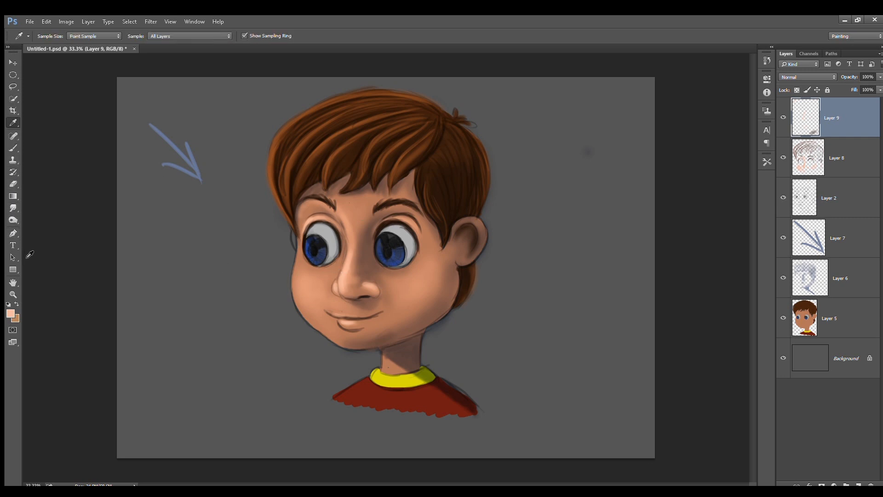
click(13, 148)
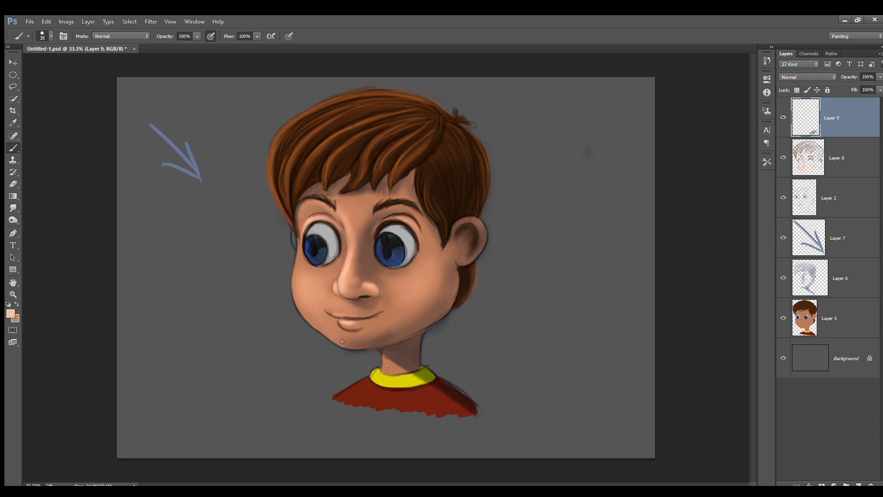
drag(332, 340, 363, 341)
drag(332, 333, 366, 338)
drag(299, 277, 314, 314)
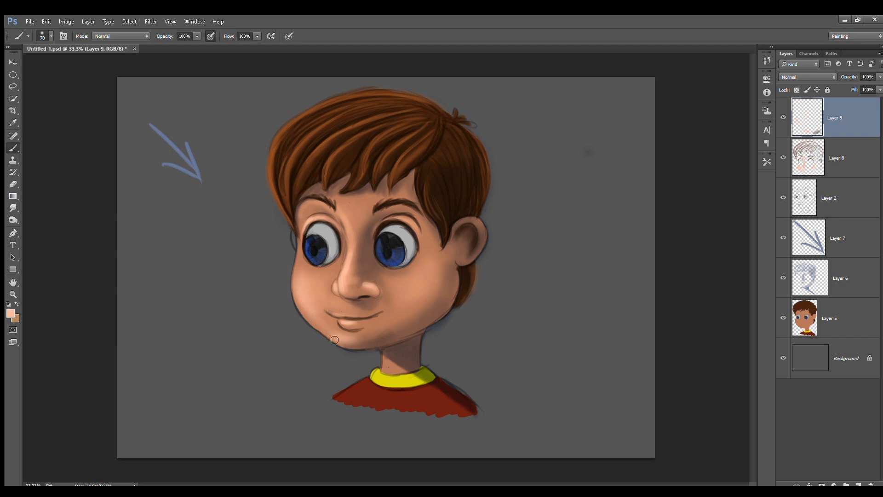
key(ctrl+z)
Try a strong pink blush on the cheeks and nose with the brush at size 150 and 50% opacity.
key(bracketright)
key(bracketright)
key(bracketright)
key(bracketright)
key(bracketright)
key(i)
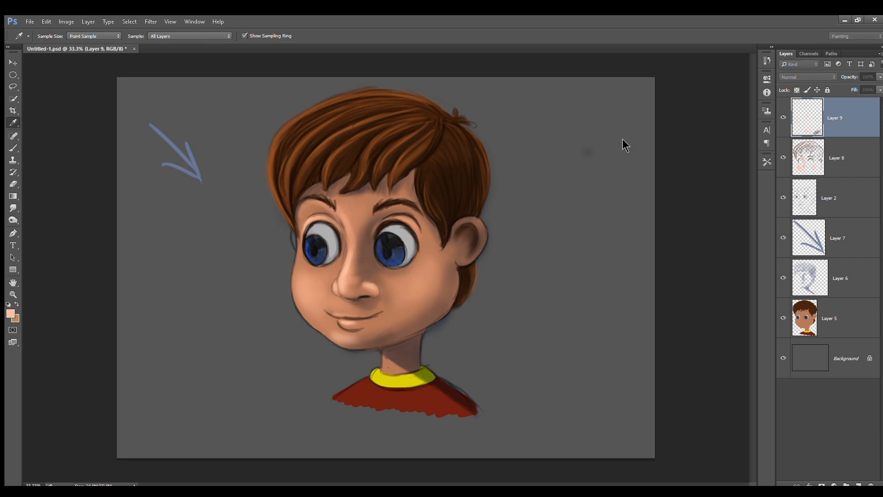
click(564, 147)
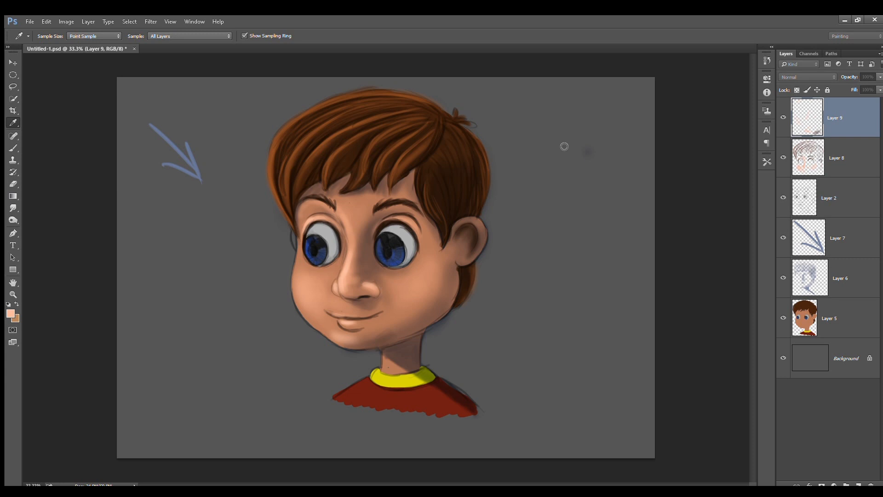
click(698, 125)
key(7)
key(4)
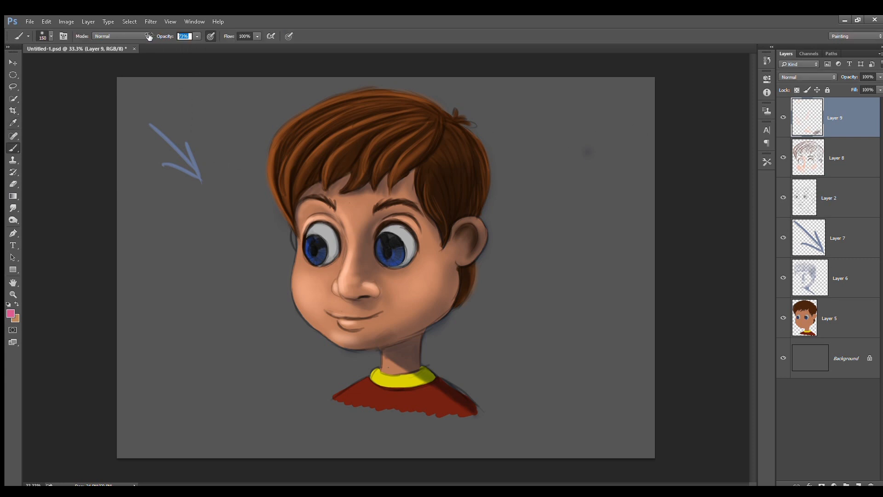
mouse_move(325, 271)
mouse_down()
mouse_move(307, 281)
mouse_move(309, 294)
mouse_move(306, 287)
mouse_move(322, 292)
mouse_up()
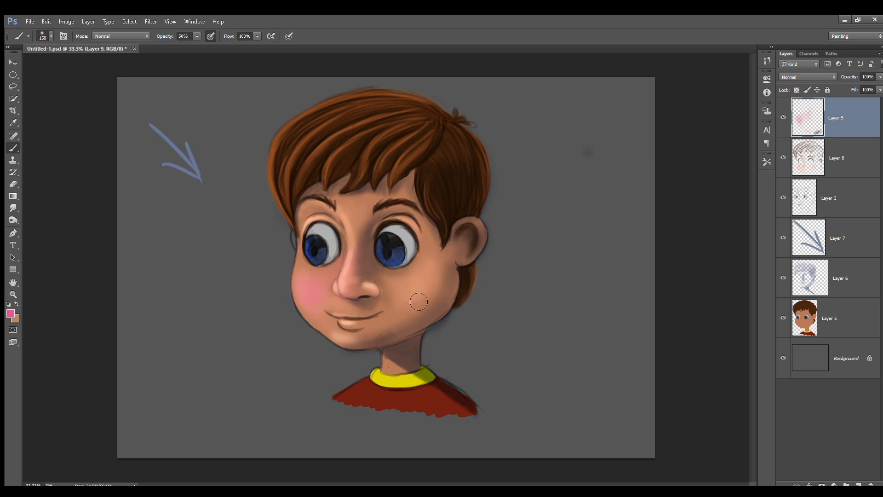
mouse_move(428, 307)
mouse_down()
mouse_move(413, 293)
mouse_move(444, 258)
mouse_up()
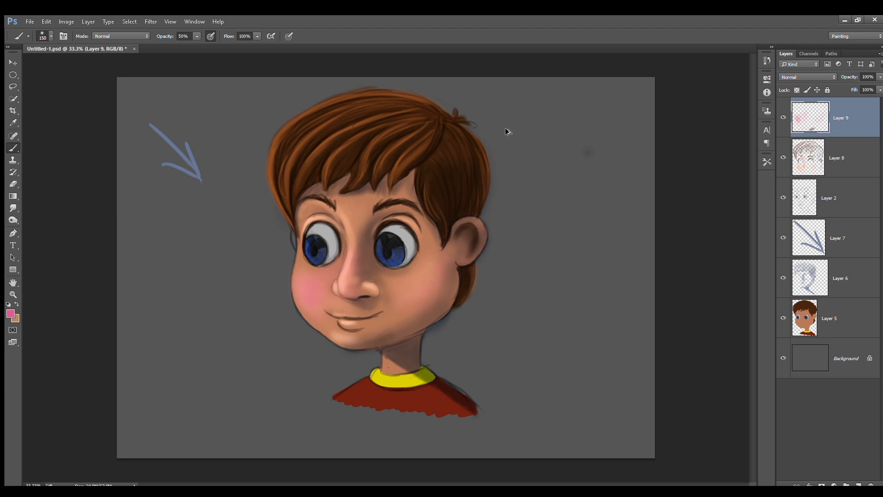
key(ctrl+z)
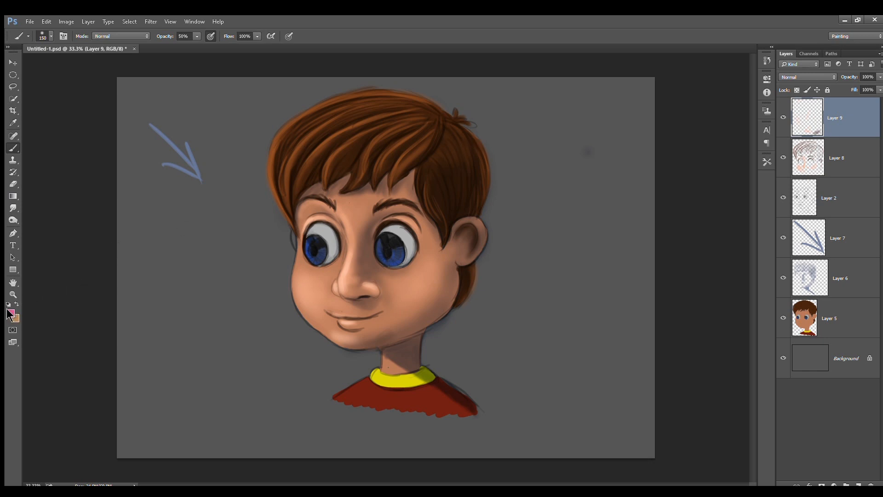
Paint a soft reddish-pink blush on both cheeks and the nose with the size 150 brush at 19% opacity.
key(i)
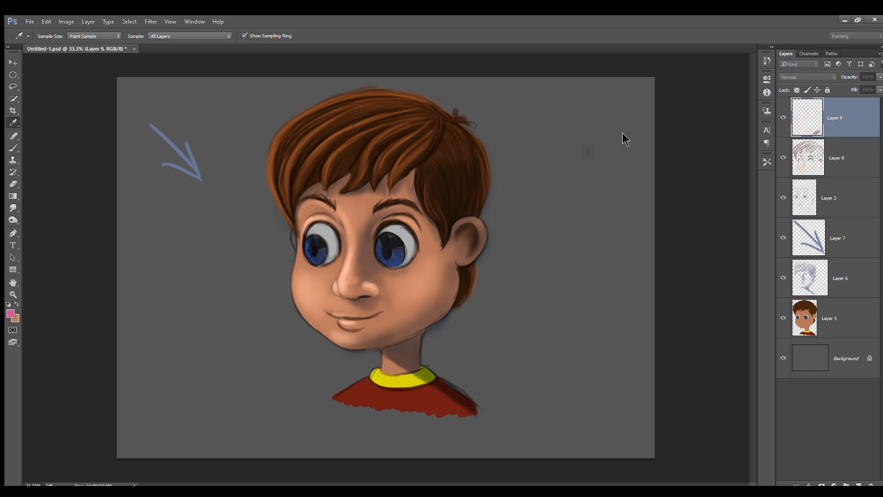
key(b)
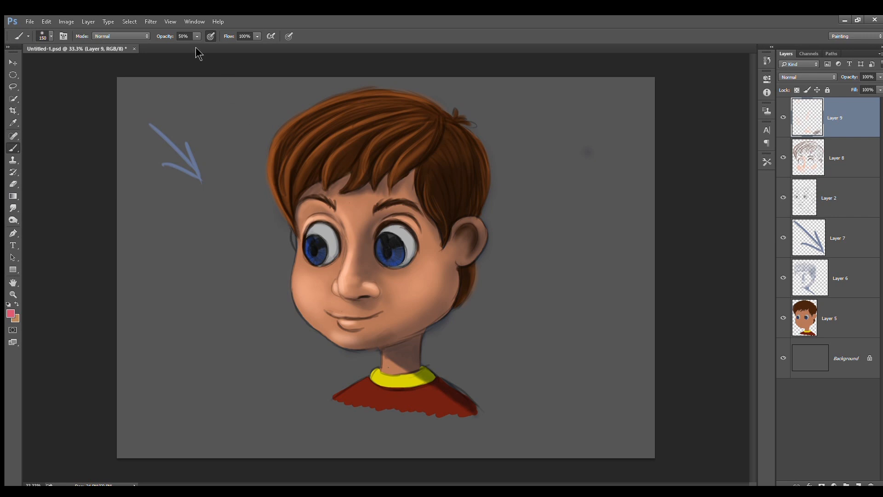
drag(165, 36, 149, 39)
mouse_move(308, 291)
mouse_down()
mouse_move(318, 299)
mouse_move(324, 289)
mouse_move(306, 294)
mouse_move(327, 305)
mouse_move(323, 314)
mouse_up()
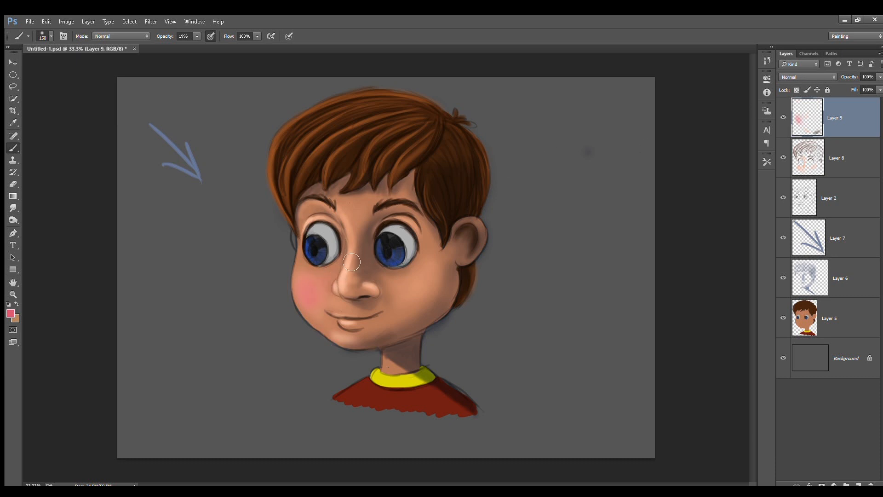
drag(349, 299, 373, 292)
mouse_move(436, 284)
mouse_down()
mouse_move(417, 308)
mouse_move(411, 291)
mouse_move(437, 280)
mouse_up()
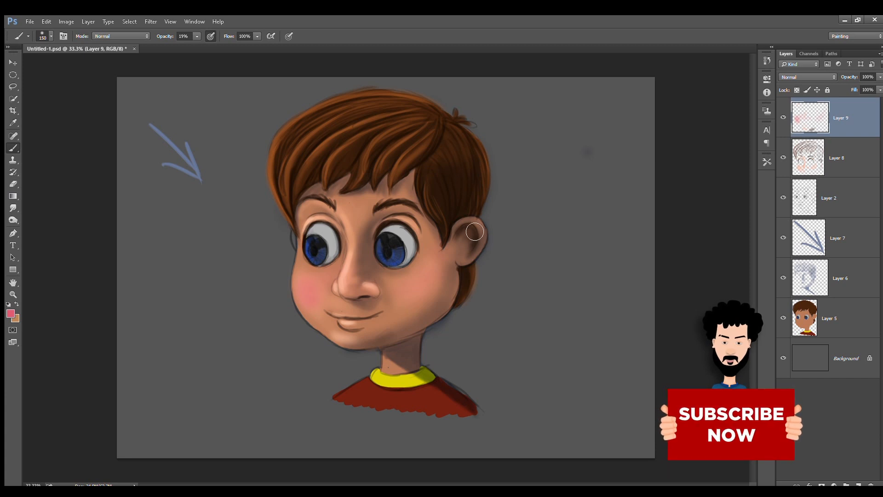
Tint the ear with the same reddish pink, reducing the brush to size 70 and undoing the last strokes.
drag(473, 230, 482, 233)
key(bracketleft)
key(bracketleft)
key(bracketleft)
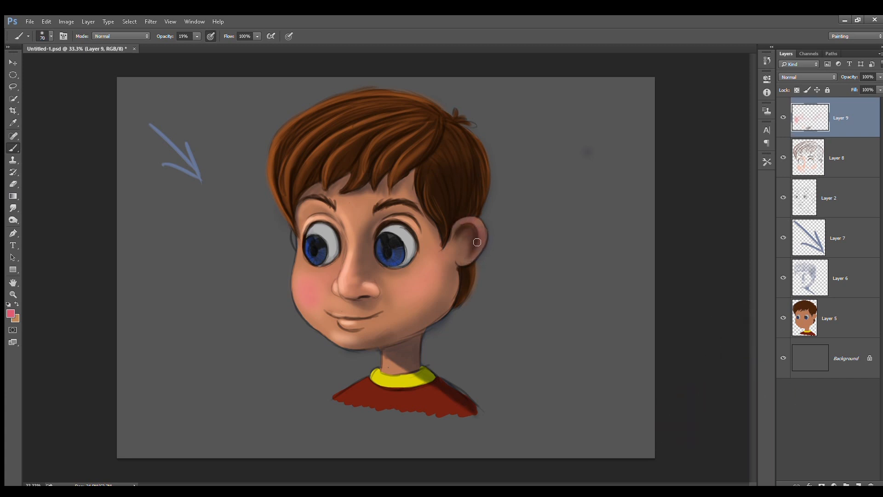
drag(458, 257, 477, 251)
key(ctrl+alt+z)
key(ctrl+alt+z)
Add a new layer above Layer 9 and paint the irises of both eyes dark blue at brush size 30 and 100% opacity.
right_click(462, 166)
key(Return)
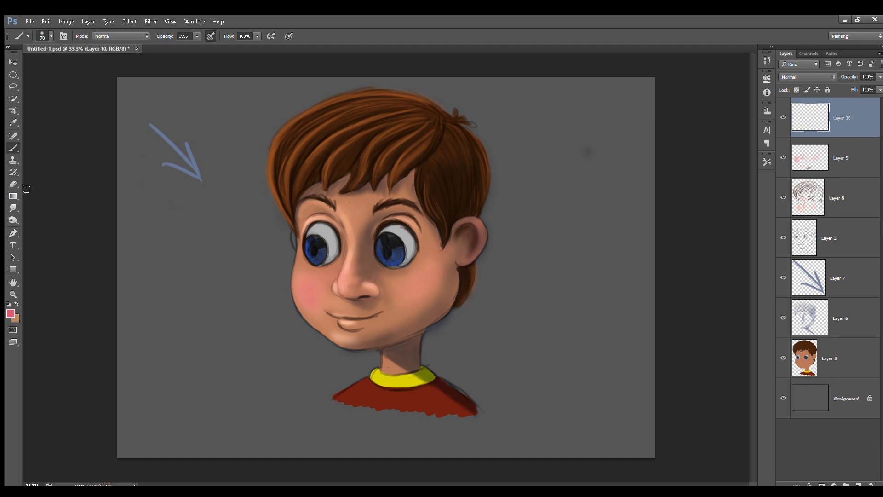
key(i)
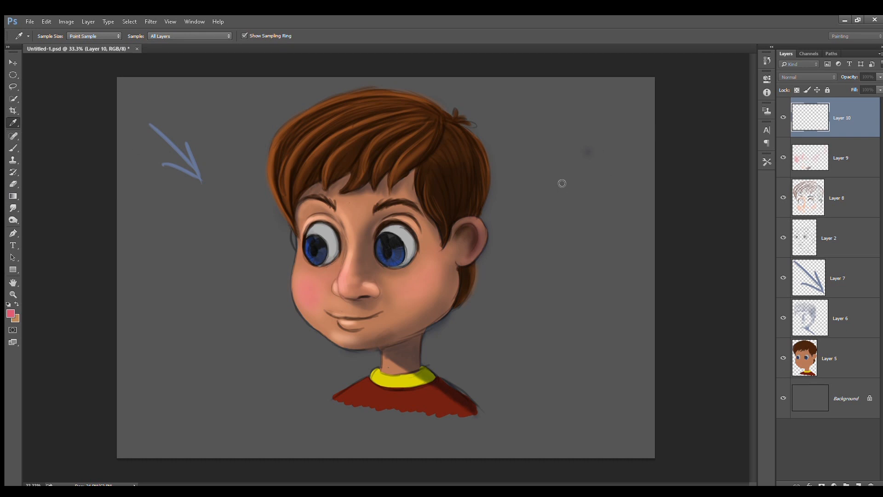
click(687, 127)
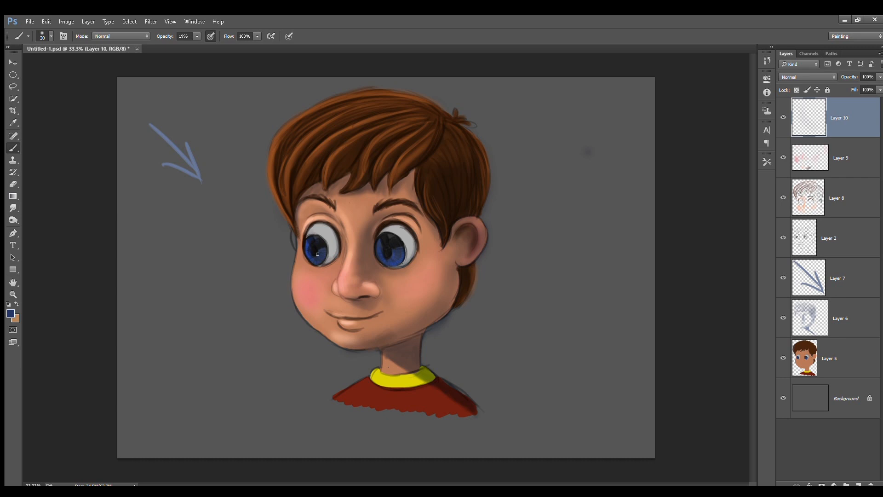
drag(167, 36, 269, 37)
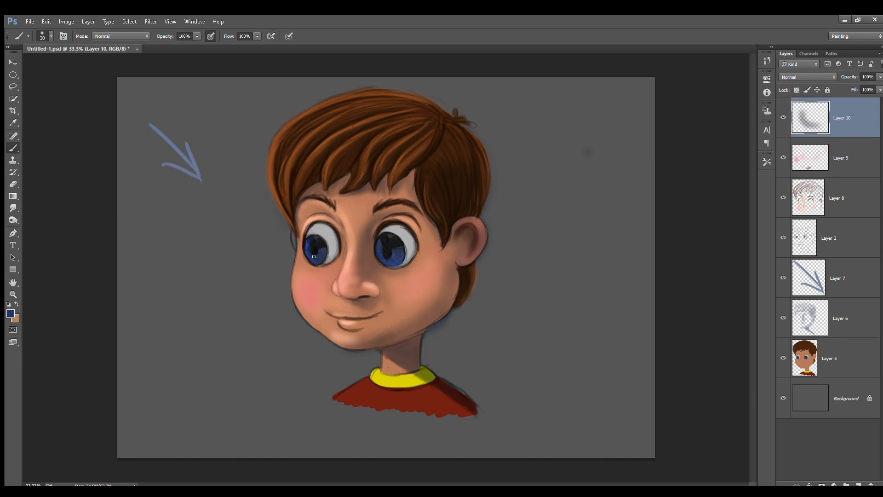
drag(316, 253, 324, 248)
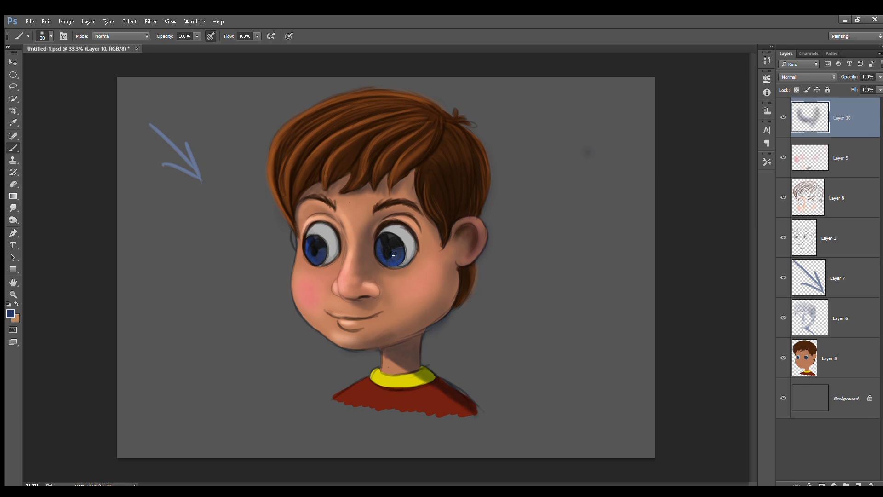
mouse_move(393, 260)
mouse_down()
mouse_move(379, 243)
mouse_move(389, 259)
mouse_move(381, 258)
mouse_move(398, 250)
mouse_up()
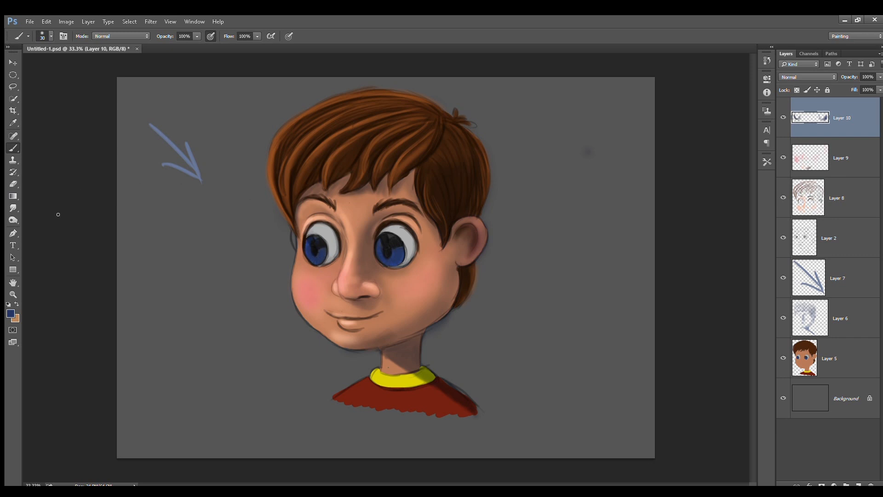
Darken the pupils and iris shading of both eyes in near-black at brush size 25, undoing the first, larger strokes.
key(i)
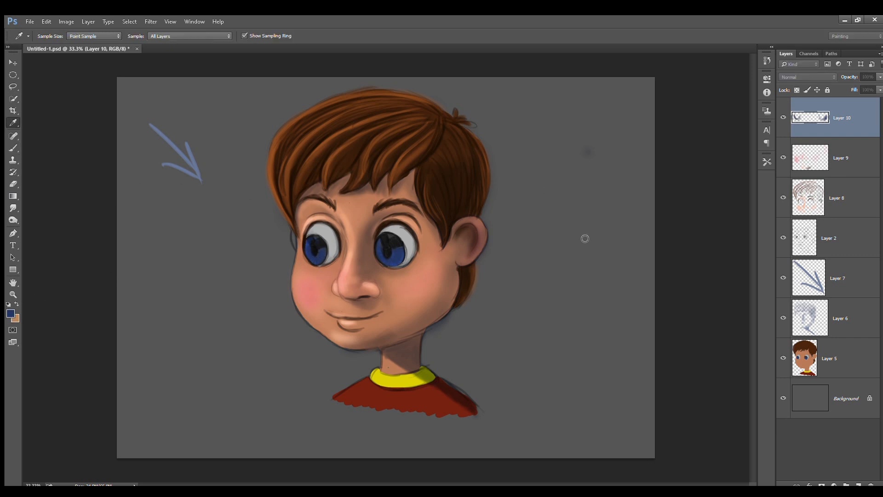
click(683, 127)
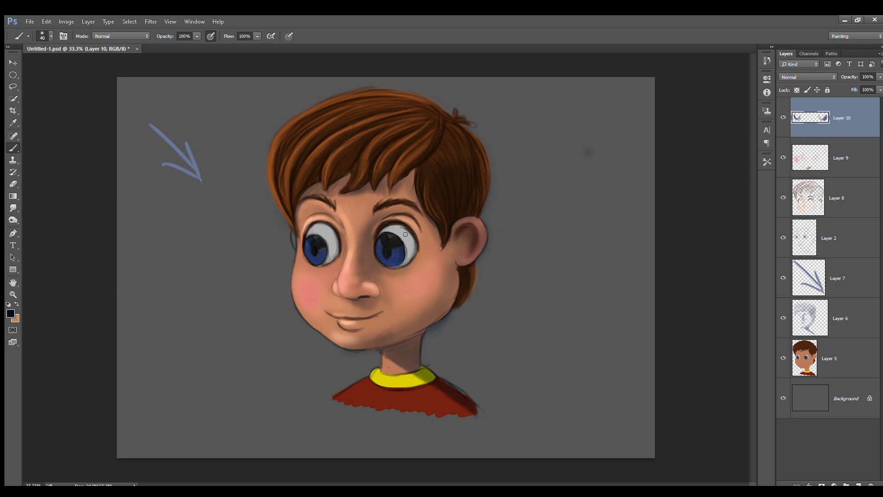
drag(392, 240, 396, 260)
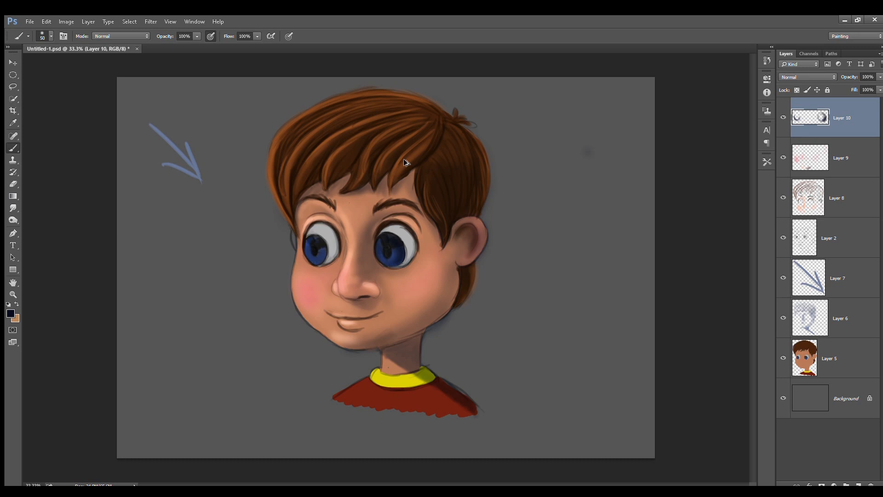
key(ctrl+alt+z)
key(ctrl+alt+z)
key(ctrl+alt+z)
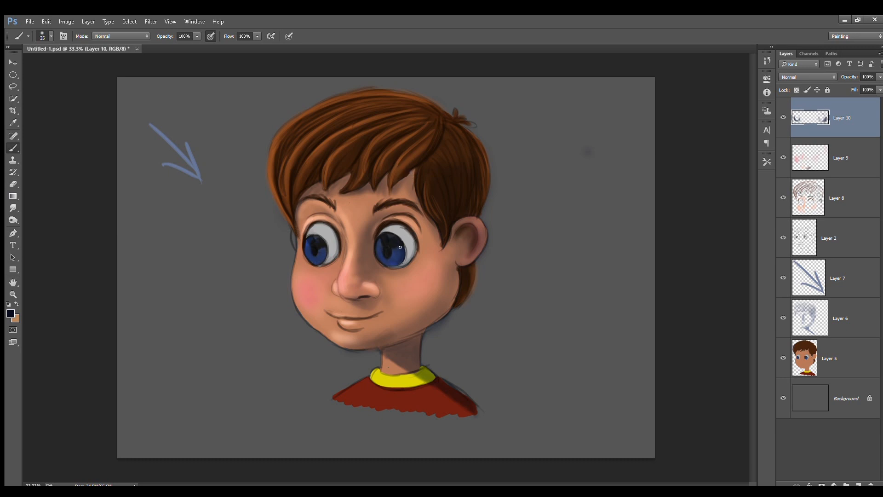
drag(392, 256, 384, 259)
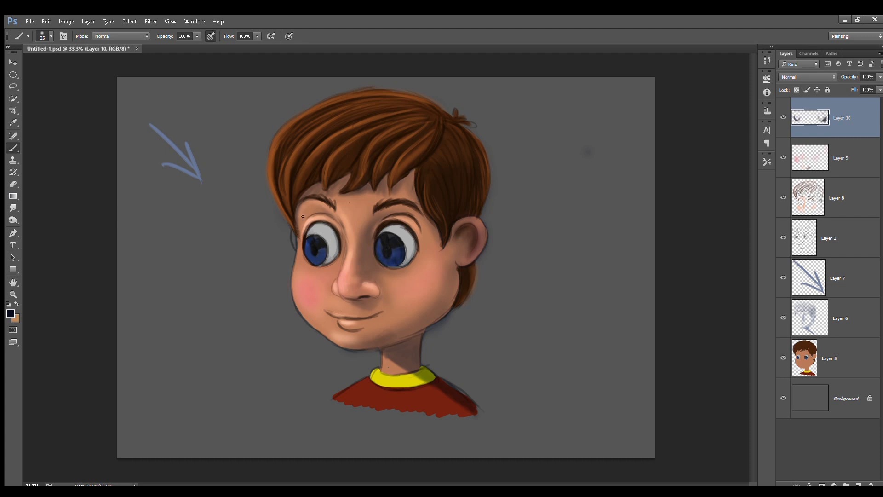
drag(313, 256, 308, 252)
Paint brighter blue reflections in the lower part of both irises with the brush at size 25.
key(i)
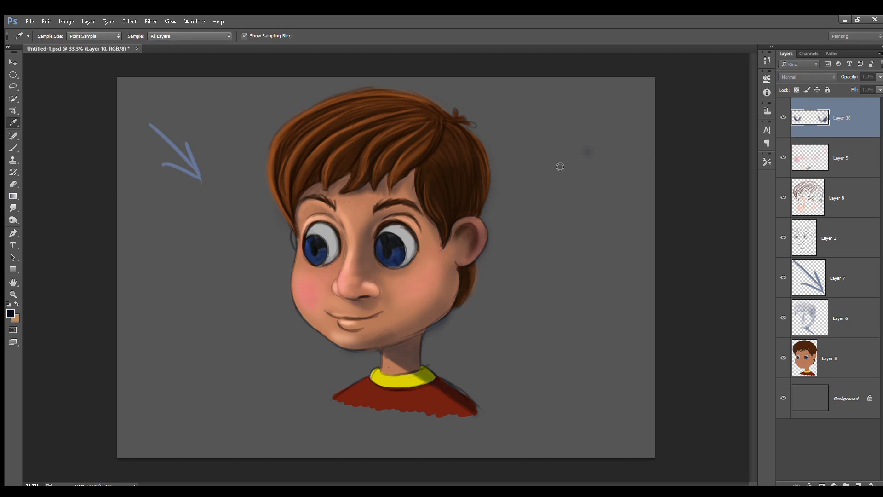
key(b)
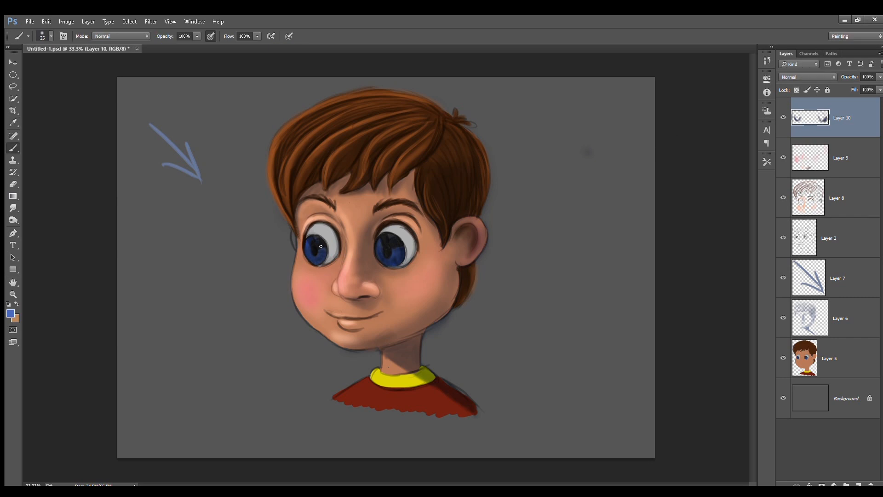
drag(305, 242, 313, 259)
drag(377, 248, 394, 263)
drag(396, 249, 385, 258)
Paint small pale bluish-white catchlights at the top of both pupils with the brush at size 25.
key(i)
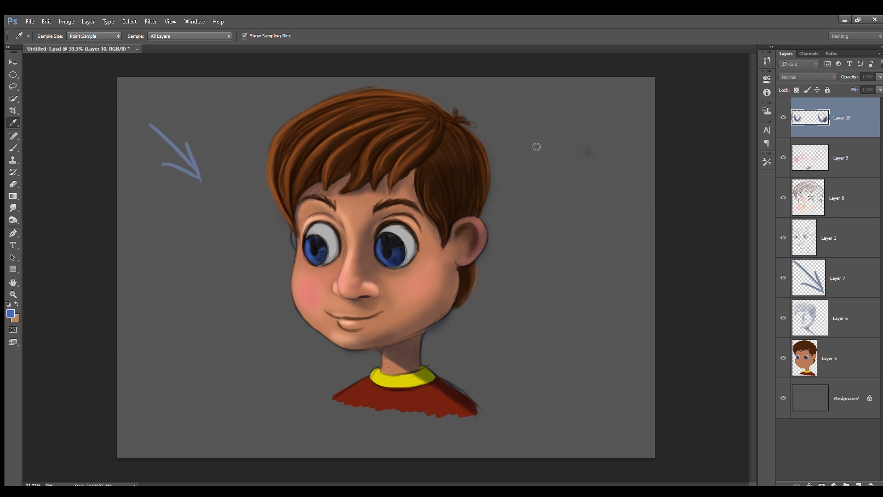
key(b)
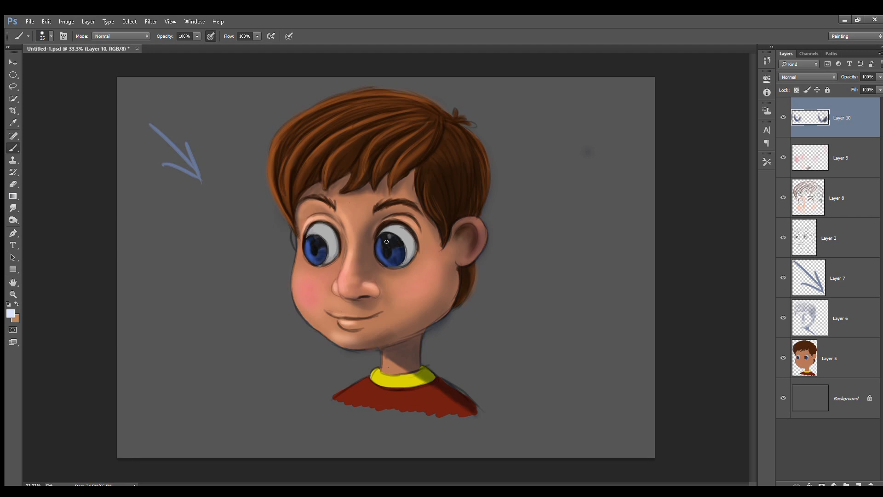
drag(388, 236, 387, 245)
drag(314, 236, 325, 237)
key(i)
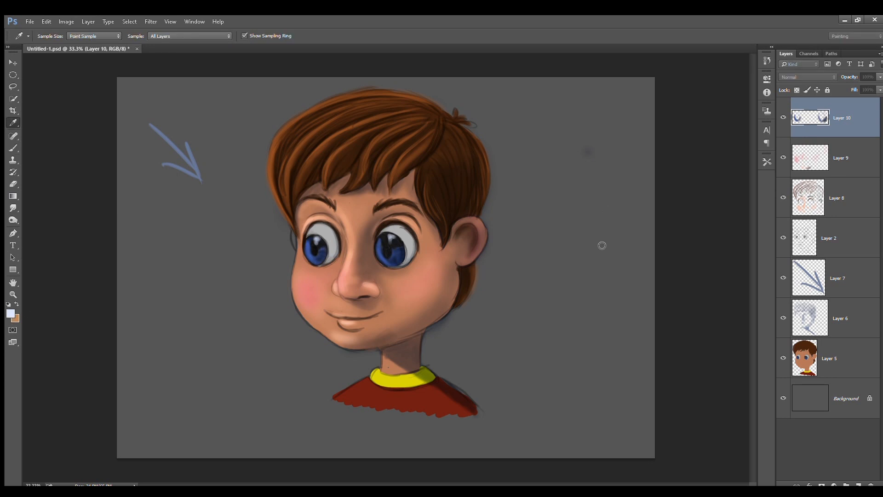
Paint fine near-black radial streaks into the irises of both eyes with the brush at size 25.
click(685, 134)
key(b)
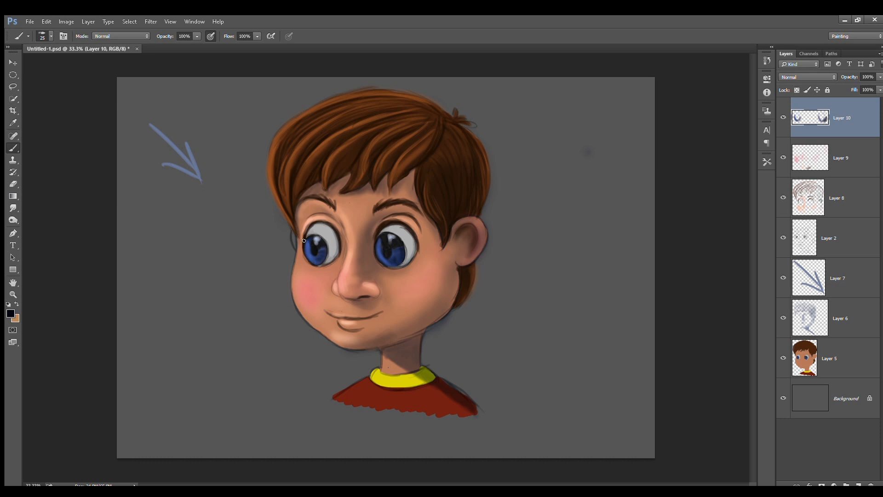
drag(306, 249, 308, 251)
drag(319, 253, 318, 247)
drag(391, 261, 388, 255)
Tint the edges of the eye whites with faint pink at brush size 50, undoing the first size-25 stroke and the last strokes.
key(i)
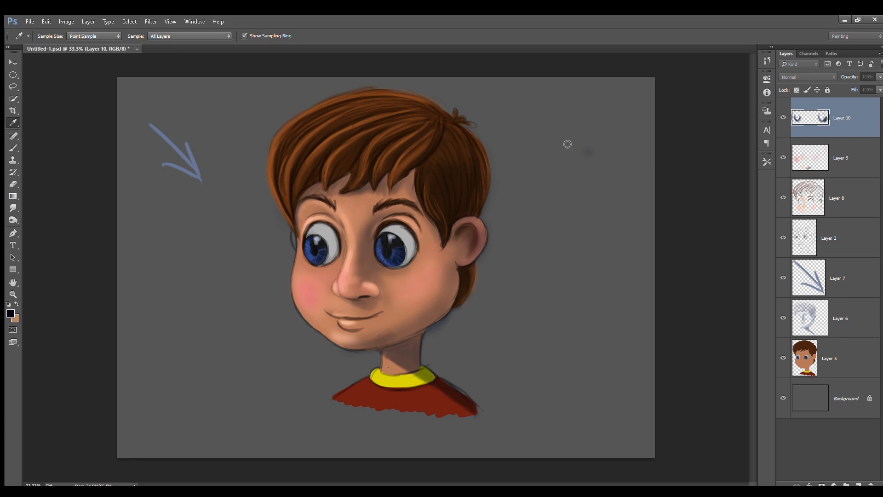
click(683, 122)
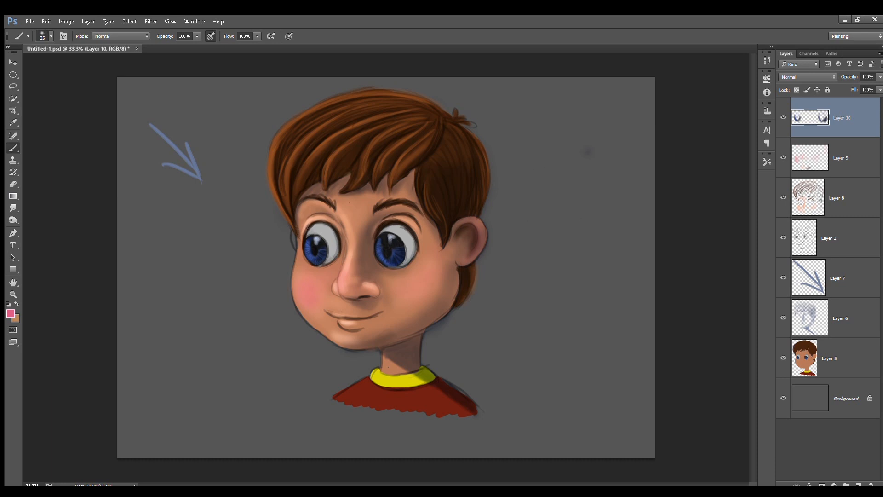
drag(313, 227, 317, 223)
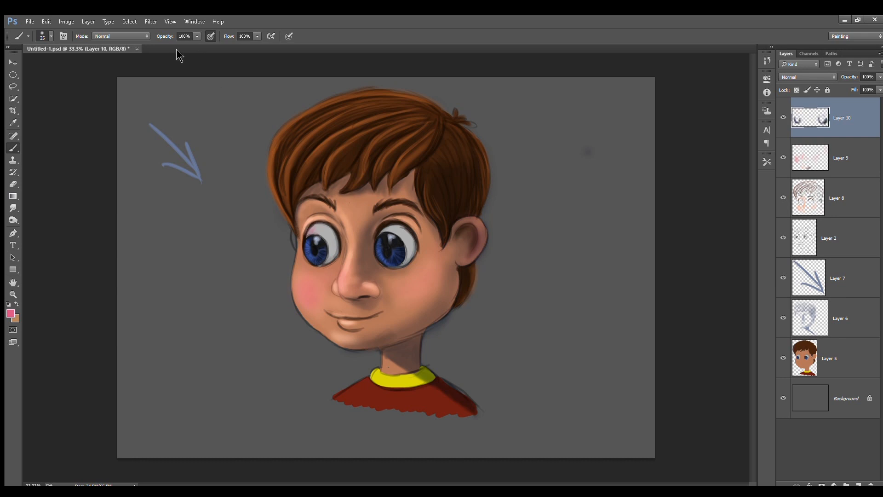
click(553, 121)
key(ctrl+z)
key(bracketright)
key(bracketright)
drag(409, 239, 407, 257)
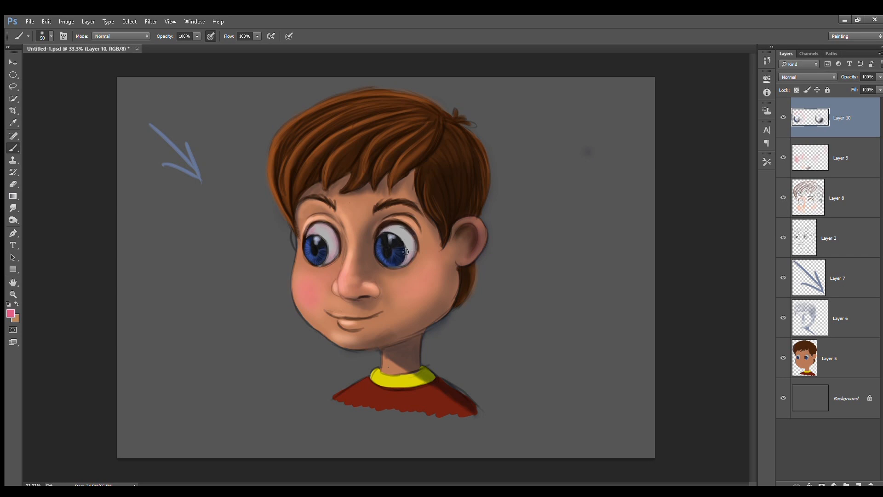
mouse_move(295, 283)
mouse_down()
mouse_move(308, 299)
mouse_move(328, 284)
mouse_move(303, 276)
mouse_move(302, 295)
mouse_up()
key(ctrl+alt+z)
key(ctrl+alt+z)
Duplicate the Layer 7 light-direction arrow beside the back of the head, then flip and rotate it to point towards the face.
click(833, 274)
drag(195, 173, 573, 326)
key(ctrl+t)
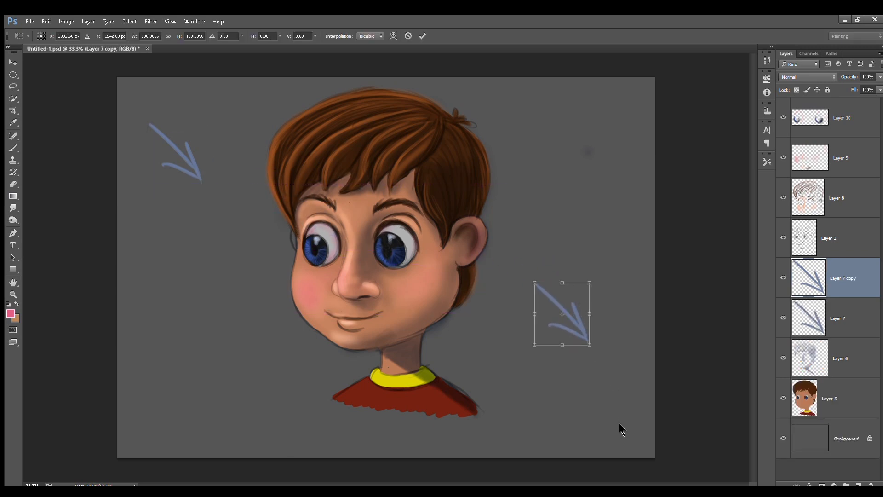
drag(629, 281, 630, 305)
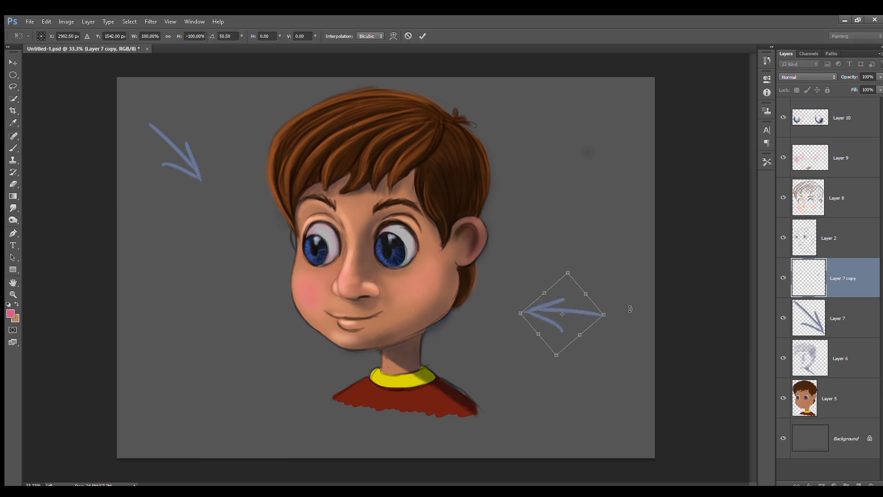
drag(578, 315, 607, 302)
drag(643, 262, 649, 272)
key(Return)
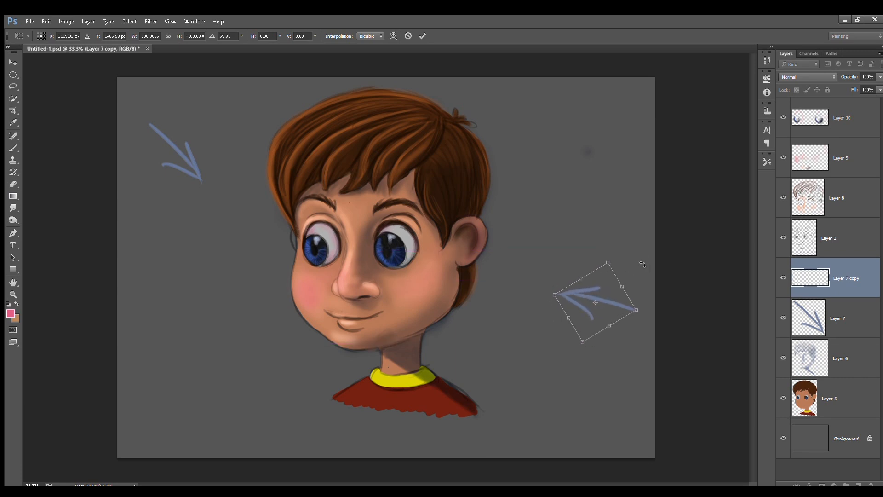
Add a new layer above Layer 10 and paint a pale peach rim light along the ear's outer edge at brush size 20.
click(849, 120)
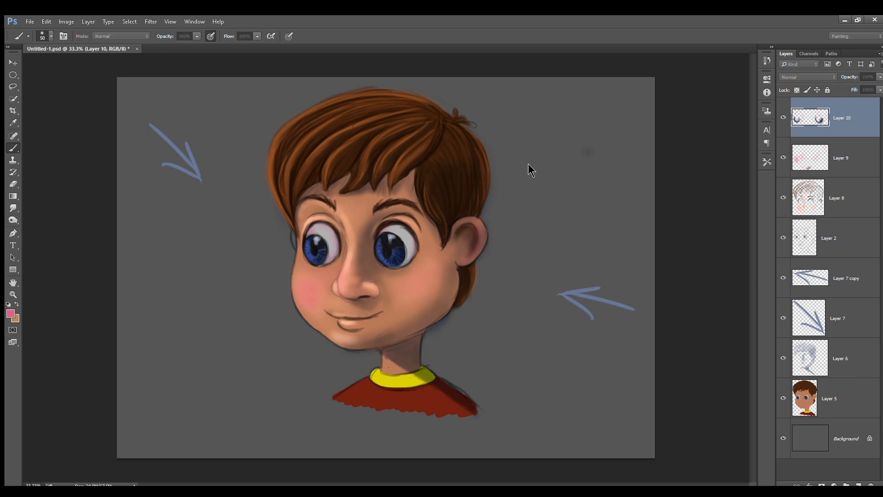
key(ctrl+shift+alt+n)
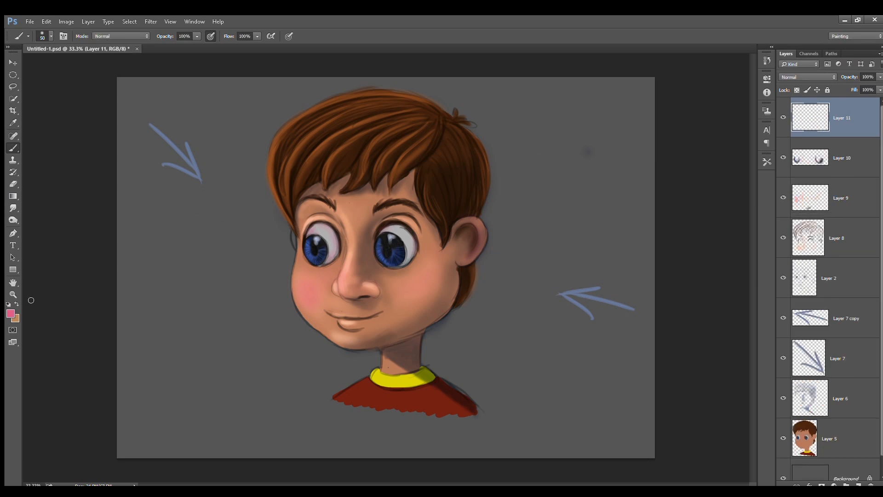
key(i)
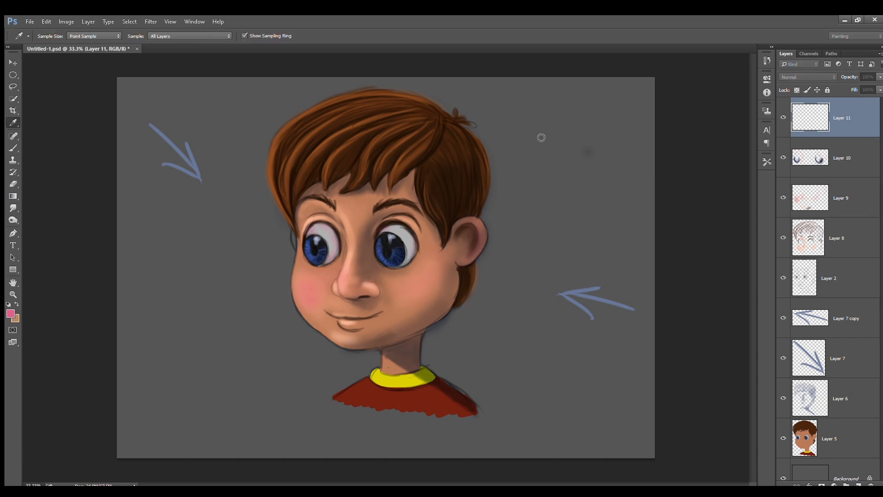
click(695, 125)
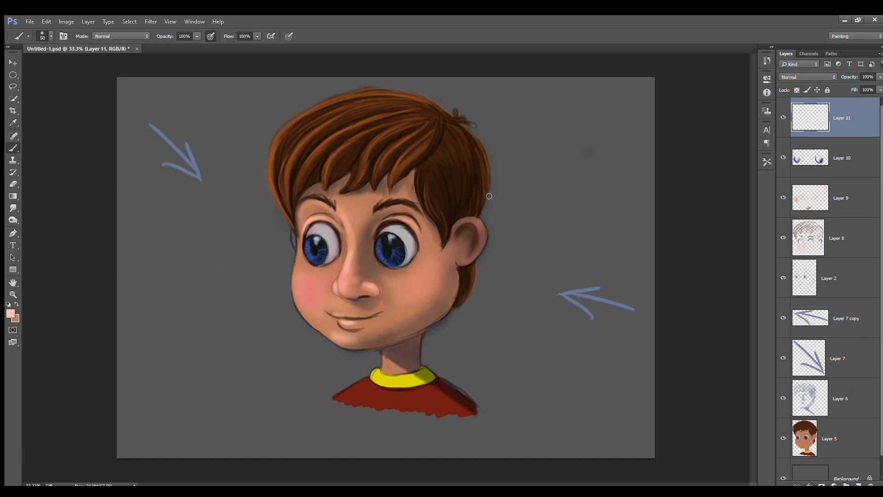
key(bracketleft)
mouse_move(481, 228)
mouse_down()
mouse_move(481, 253)
mouse_move(466, 263)
mouse_up()
drag(481, 223, 476, 251)
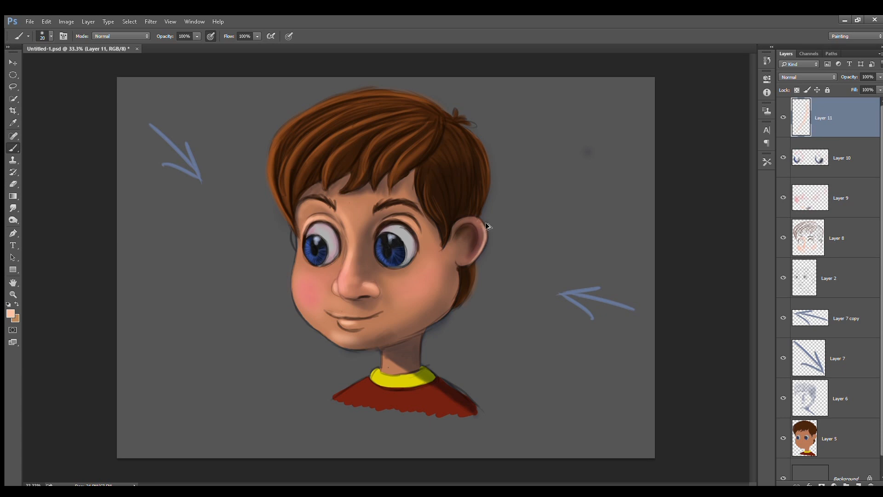
Continue the pale peach rim light along the jaw and the back edge of the hair at size 20, undoing one jaw stroke.
drag(452, 278, 456, 301)
drag(442, 313, 403, 335)
key(ctrl+z)
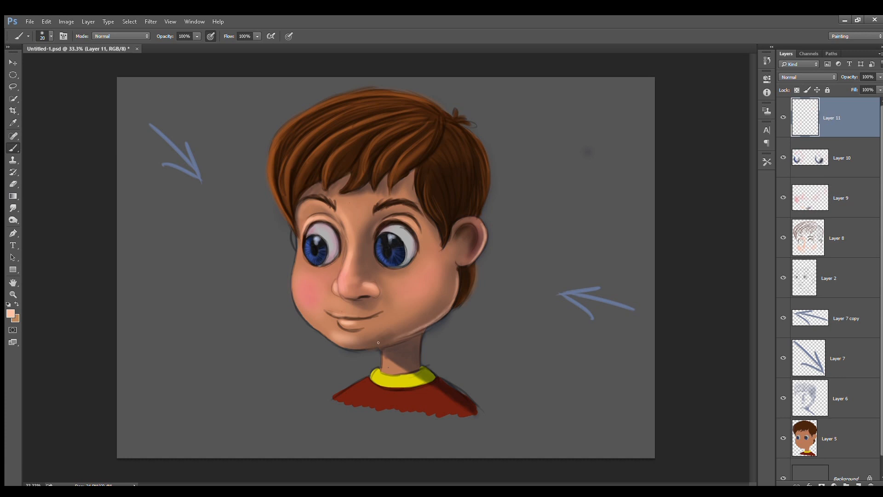
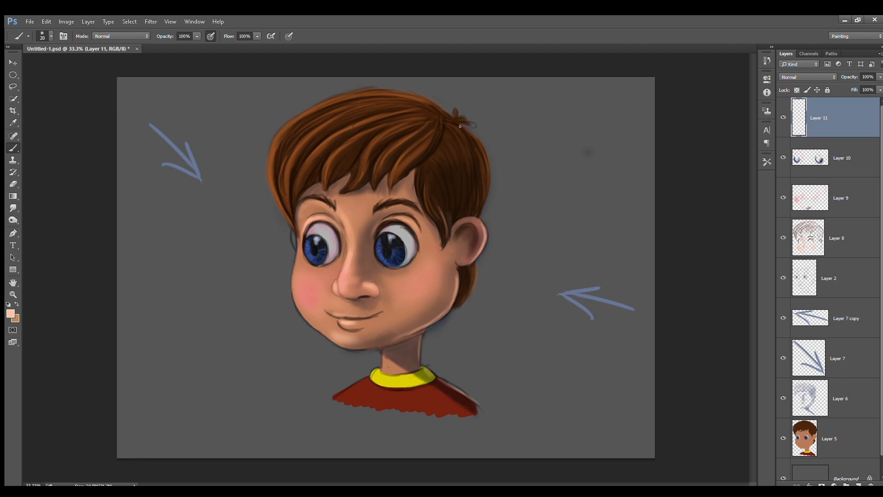
drag(487, 162, 479, 216)
mouse_move(474, 263)
mouse_down()
mouse_move(473, 292)
mouse_move(452, 308)
mouse_up()
drag(472, 271, 471, 282)
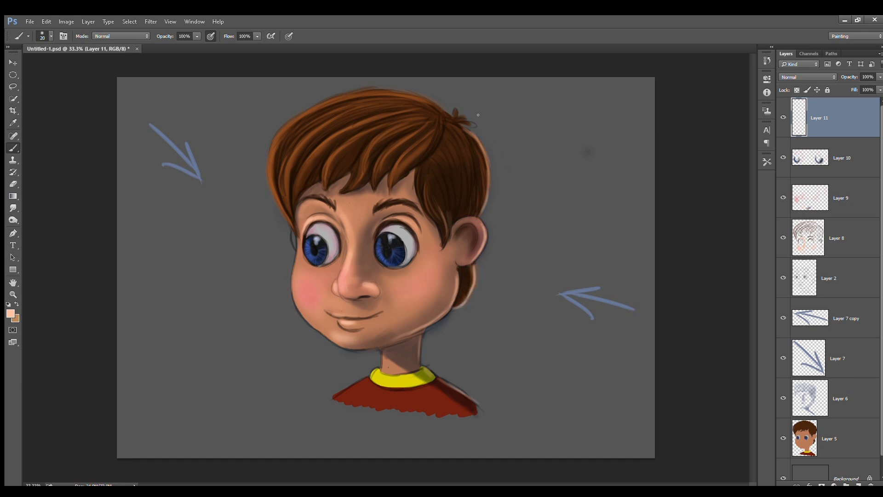
Add a new empty layer directly above the Background layer.
scroll(876, 437, down, 1)
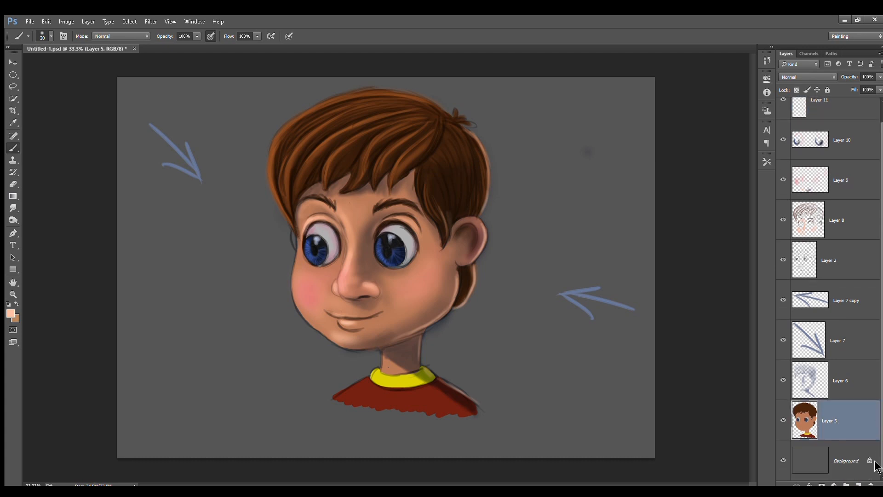
click(836, 444)
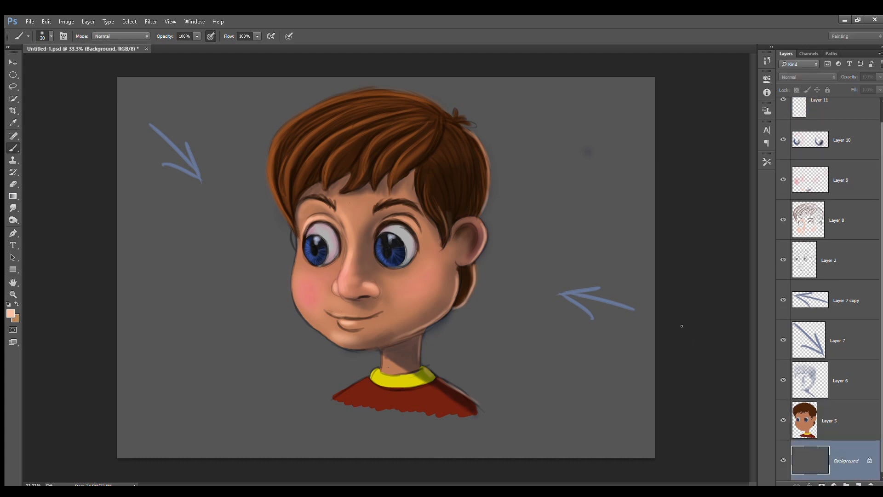
key(ctrl+shift+alt+n)
Delete both light-direction arrow layers, Layer 7 and Layer 7 copy.
click(831, 404)
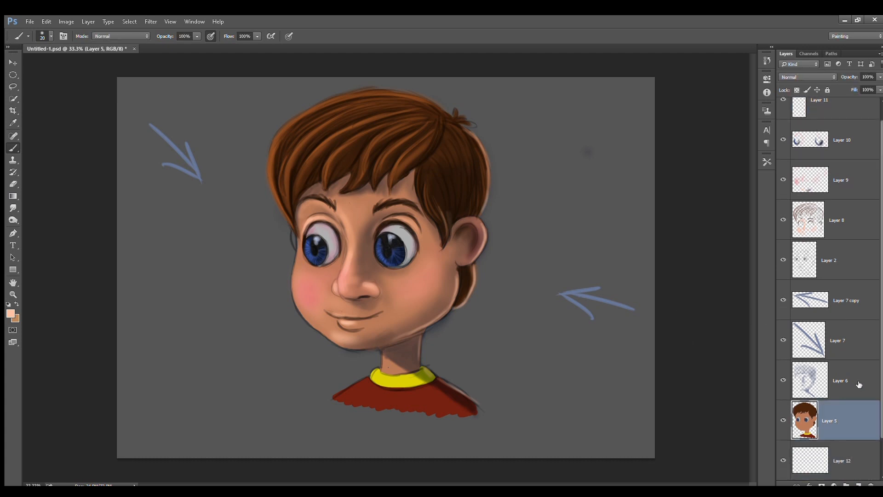
click(837, 338)
shift+click(845, 299)
key(Delete)
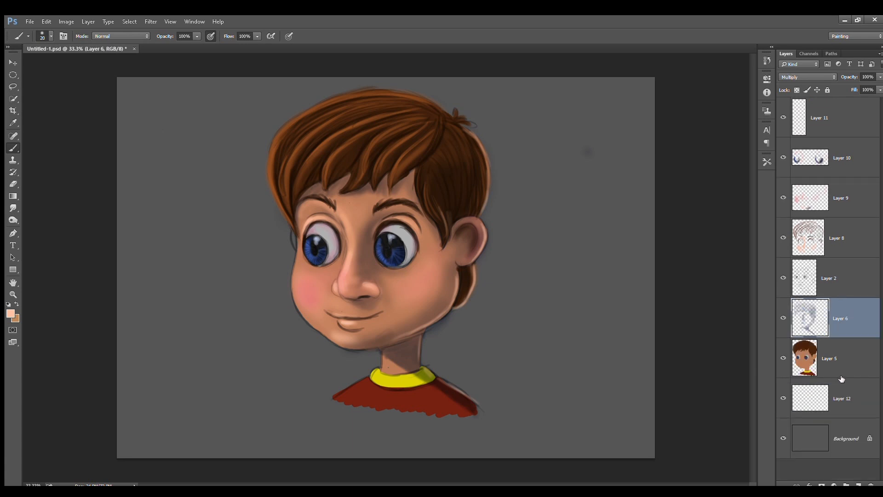
Scale all portrait layers from Layer 5 to Layer 11 together to about 78% and reposition the boy near the canvas centre.
click(852, 363)
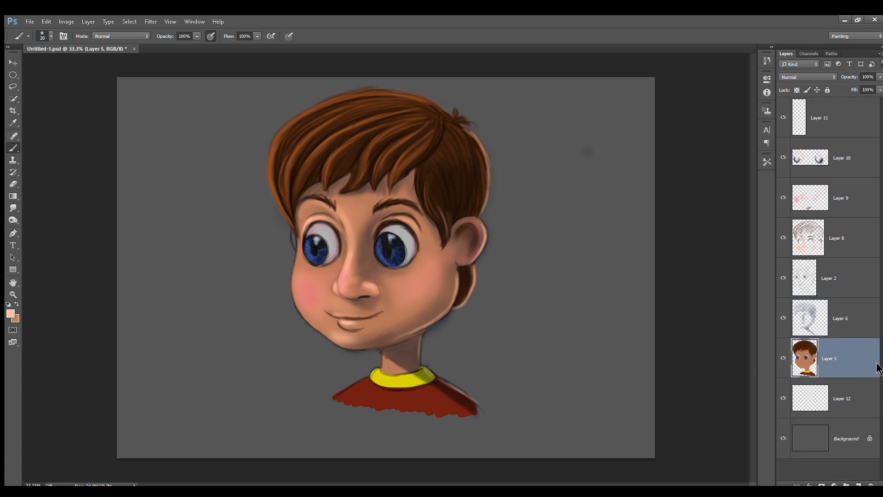
shift+click(837, 130)
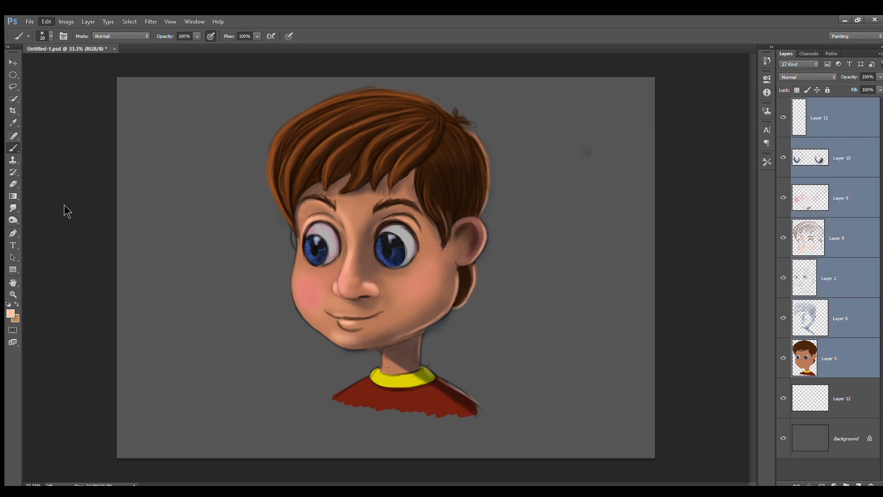
key(ctrl+t)
drag(598, 78, 512, 143)
drag(405, 255, 432, 227)
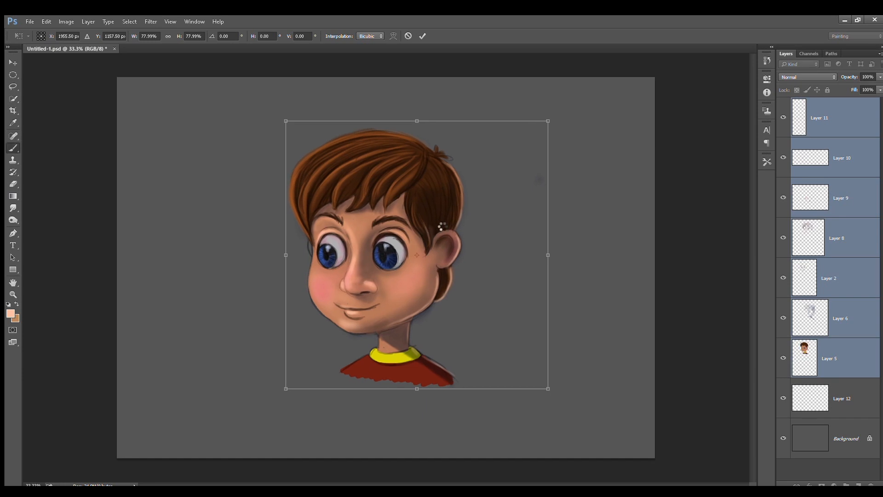
Paint a muted blue backdrop around the boy's head and neck on Layer 12 with the brush at size 200.
click(849, 401)
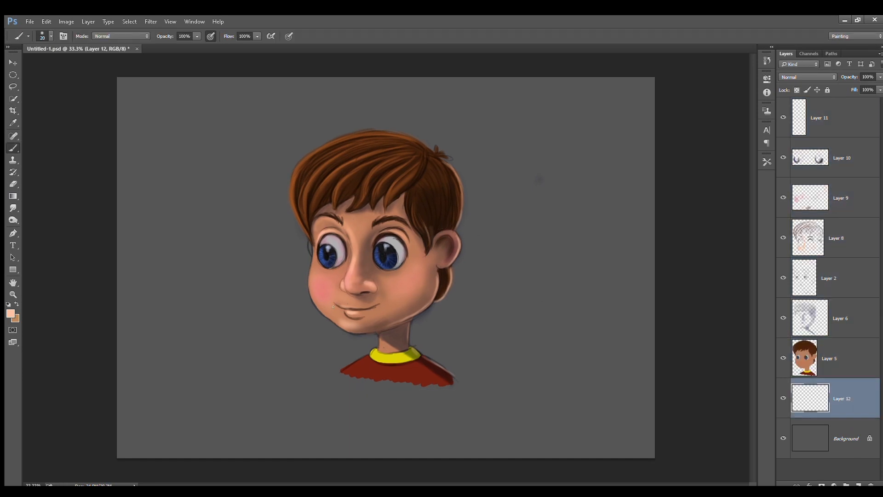
key(i)
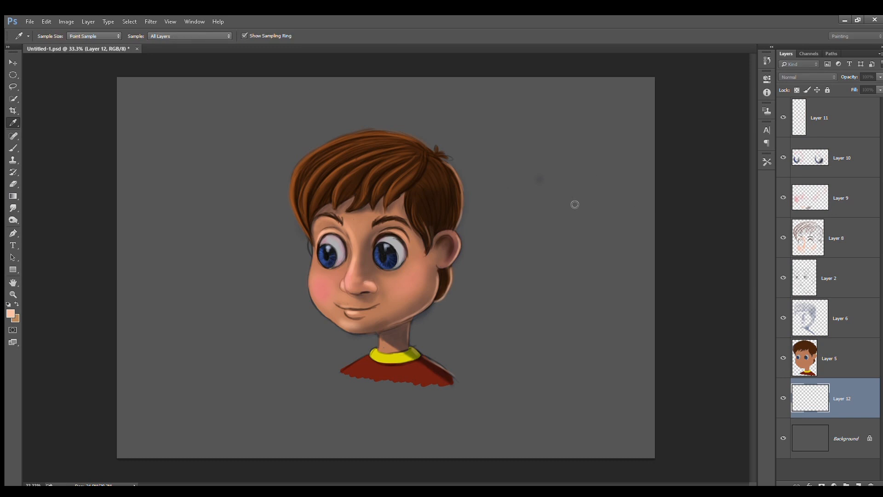
key(b)
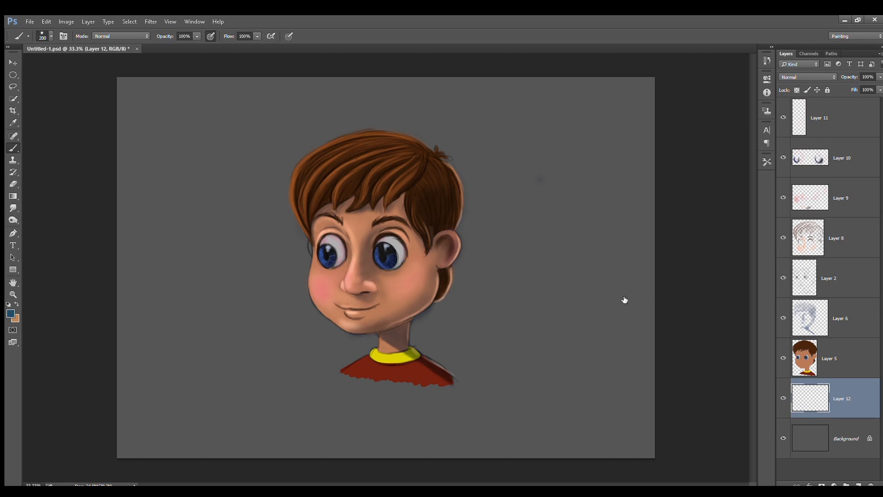
click(480, 127)
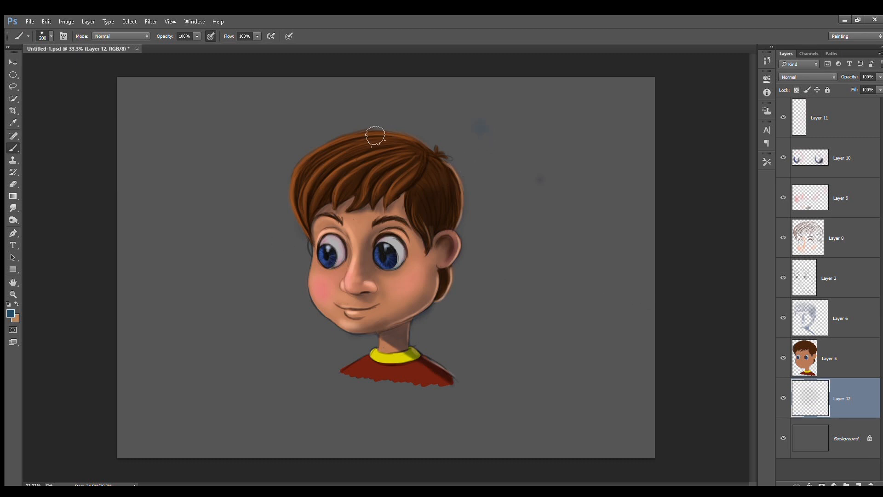
mouse_move(300, 239)
mouse_down()
mouse_move(310, 299)
mouse_move(371, 365)
mouse_move(431, 304)
mouse_move(479, 305)
mouse_move(481, 175)
mouse_move(466, 258)
mouse_move(404, 138)
mouse_move(346, 128)
mouse_move(309, 132)
mouse_move(252, 223)
mouse_up()
mouse_move(350, 143)
mouse_down()
mouse_move(299, 244)
mouse_move(389, 226)
mouse_move(469, 230)
mouse_move(400, 363)
mouse_move(468, 351)
mouse_move(458, 354)
mouse_up()
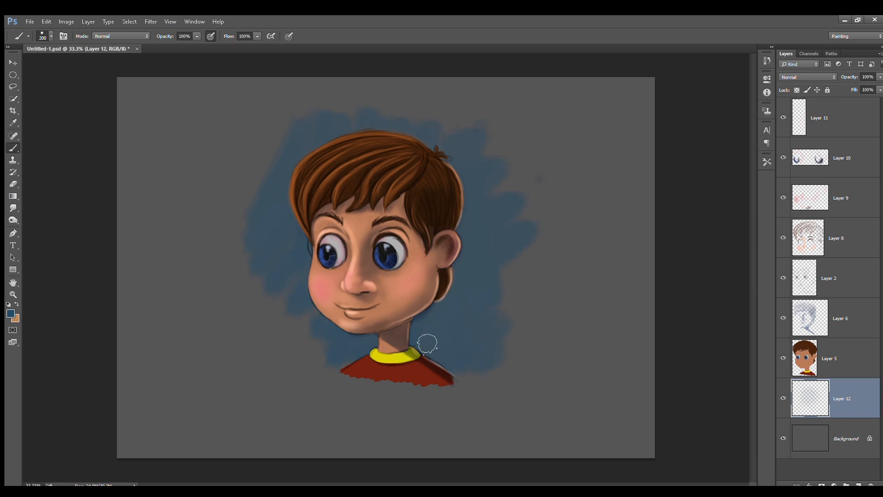
Darken the backdrop around the head and shoulders on Layer 12 with very dark navy strokes at brush size 200.
click(9, 313)
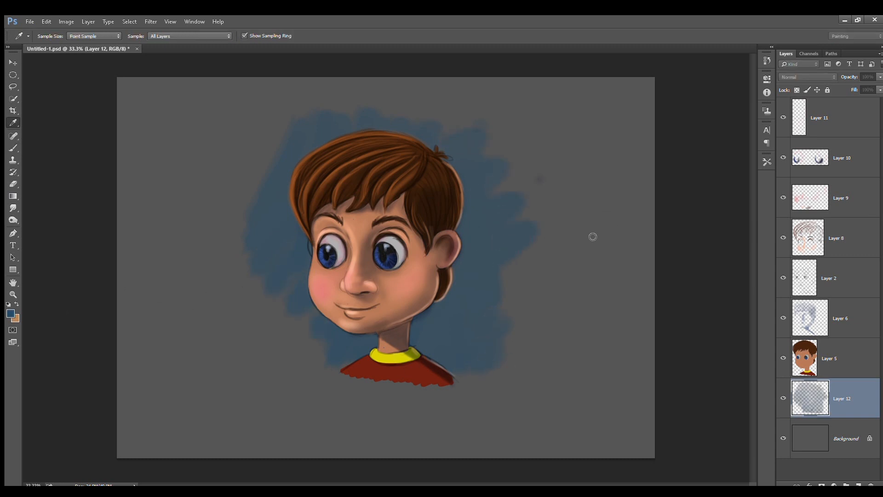
click(706, 132)
mouse_move(305, 205)
mouse_down()
mouse_move(304, 172)
mouse_move(377, 159)
mouse_move(420, 168)
mouse_move(469, 205)
mouse_move(484, 249)
mouse_move(457, 316)
mouse_move(484, 301)
mouse_move(457, 360)
mouse_move(428, 368)
mouse_move(339, 354)
mouse_move(299, 276)
mouse_up()
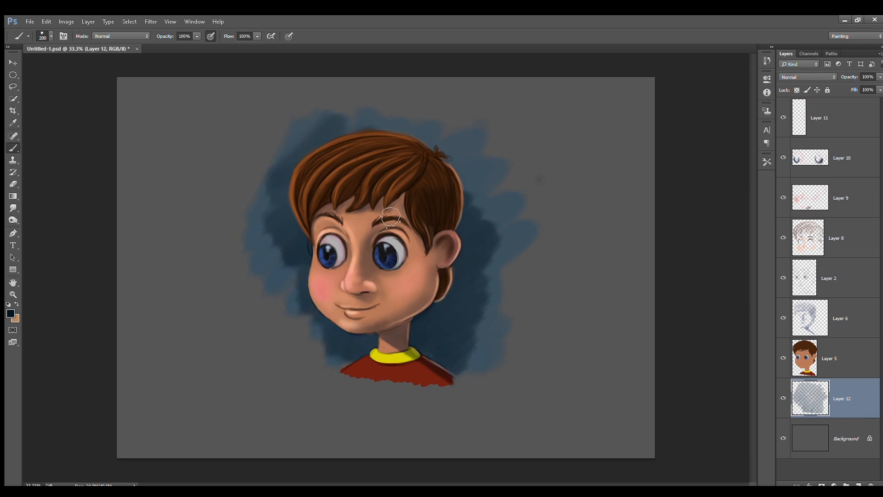
mouse_move(471, 183)
mouse_down()
mouse_move(420, 147)
mouse_move(423, 120)
mouse_move(363, 151)
mouse_move(504, 162)
mouse_move(467, 305)
mouse_move(469, 365)
mouse_move(407, 388)
mouse_move(350, 394)
mouse_move(351, 345)
mouse_move(310, 301)
mouse_move(297, 260)
mouse_move(291, 144)
mouse_move(349, 126)
mouse_move(370, 164)
mouse_up()
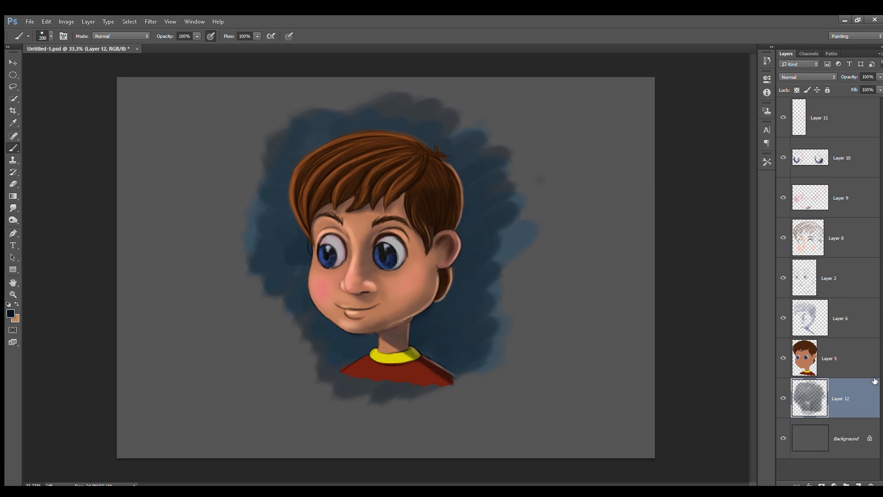
Add a new layer above Layer 11 and paint a pale peach highlight along the outer edge of the blushing cheek at brush size 40.
click(813, 127)
key(ctrl+shift+n)
key(Return)
click(11, 314)
key(Return)
key(bracketleft)
key(bracketleft)
key(bracketleft)
key(bracketleft)
key(bracketleft)
key(bracketleft)
key(bracketleft)
key(bracketleft)
key(bracketleft)
key(bracketleft)
drag(314, 246, 327, 316)
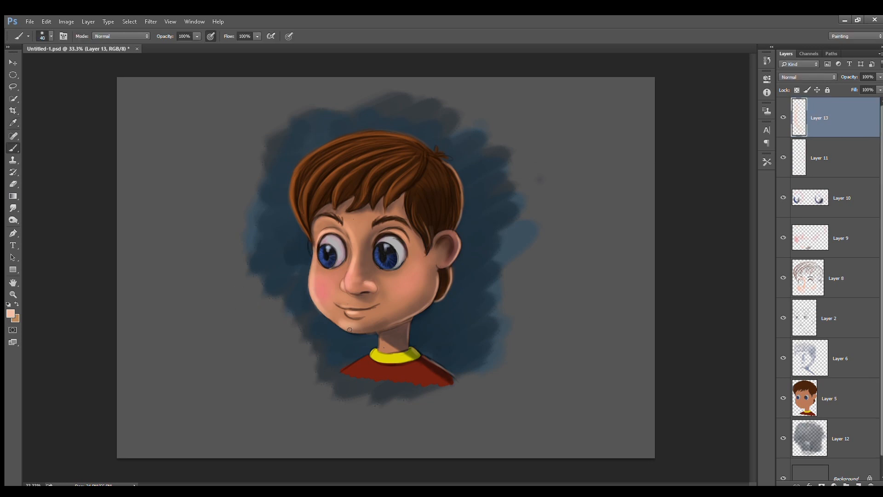
Paint pale peach highlights on the nose and around both eyes, and a broader one on the cheek near the ear at size 80.
drag(348, 278, 350, 290)
drag(361, 287, 369, 289)
drag(321, 235, 352, 218)
drag(380, 234, 406, 239)
key(bracketright)
key(bracketright)
key(bracketright)
key(bracketright)
mouse_move(418, 289)
mouse_down()
mouse_move(410, 279)
mouse_move(403, 296)
mouse_up()
Paint thin near-white highlights along the neck, the jaw edge and the hair tuft with the brush at size 15.
key(bracketleft)
key(bracketleft)
key(bracketleft)
key(bracketleft)
key(bracketleft)
key(bracketleft)
key(bracketleft)
key(bracketleft)
key(bracketleft)
key(bracketleft)
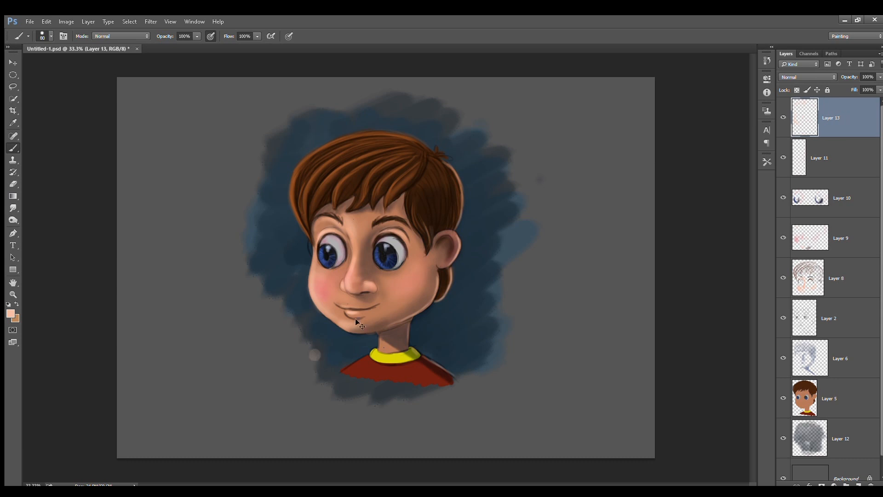
alt+click(347, 281)
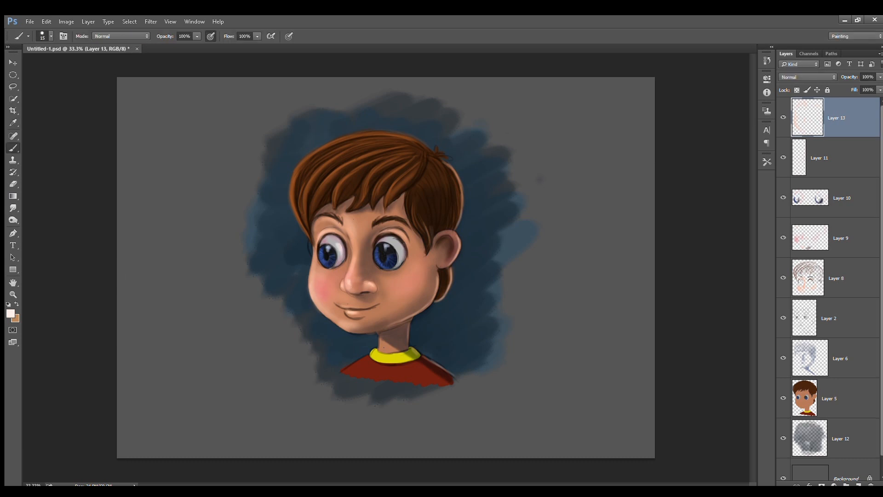
drag(408, 321, 407, 345)
drag(439, 291, 413, 317)
drag(421, 310, 382, 329)
drag(437, 148, 443, 155)
drag(439, 158, 447, 158)
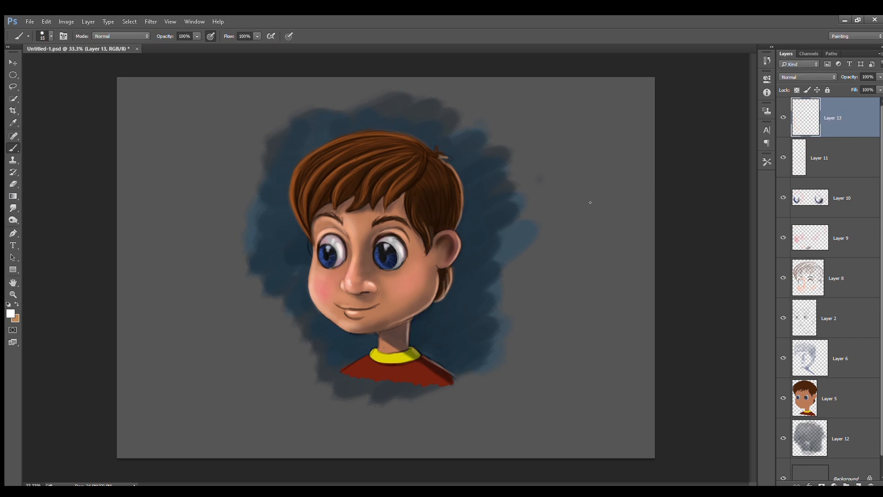
Shift the painted backdrop on Layer 12 towards teal with Hue/Saturation.
click(846, 439)
key(m)
key(ctrl+u)
drag(583, 218, 573, 219)
click(585, 171)
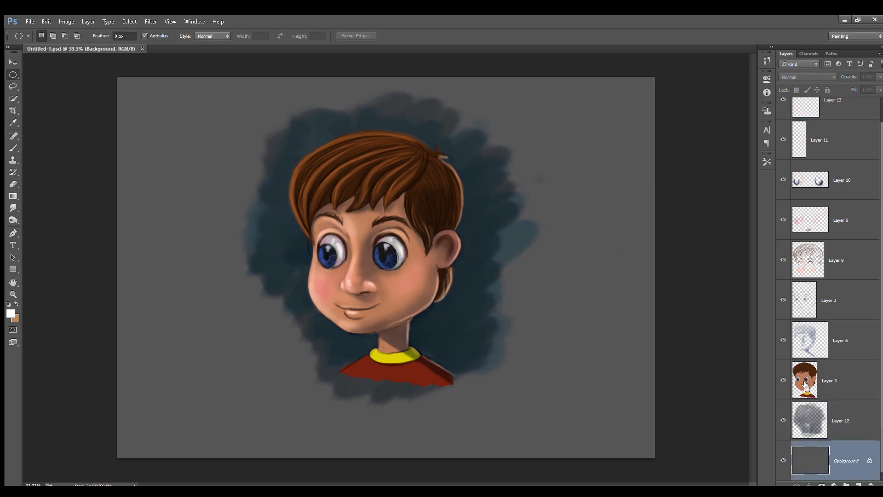
Recolour the grey Background layer to a dark slate blue with Hue/Saturation.
click(845, 461)
key(ctrl+u)
click(628, 162)
Hide the painted backdrop layer, Layer 12, and save the document.
click(783, 420)
key(ctrl+s)
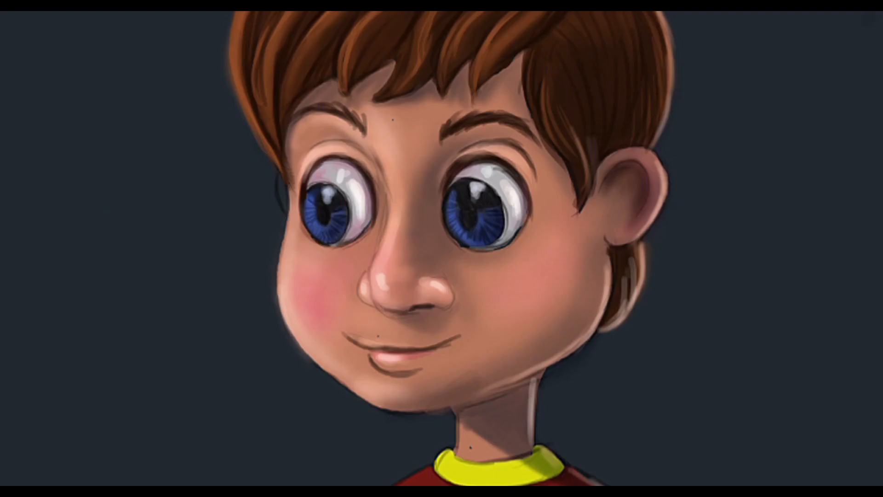